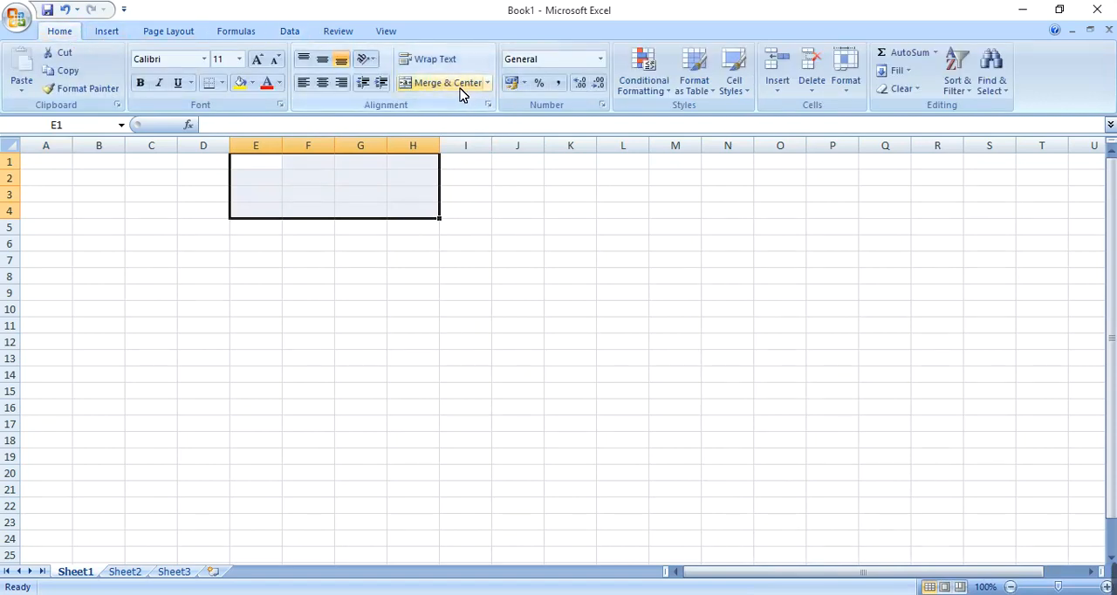
Step: Merge and center cells E1:H4 and enter the title "Loan Sheet" in the merged cell
click(460, 89)
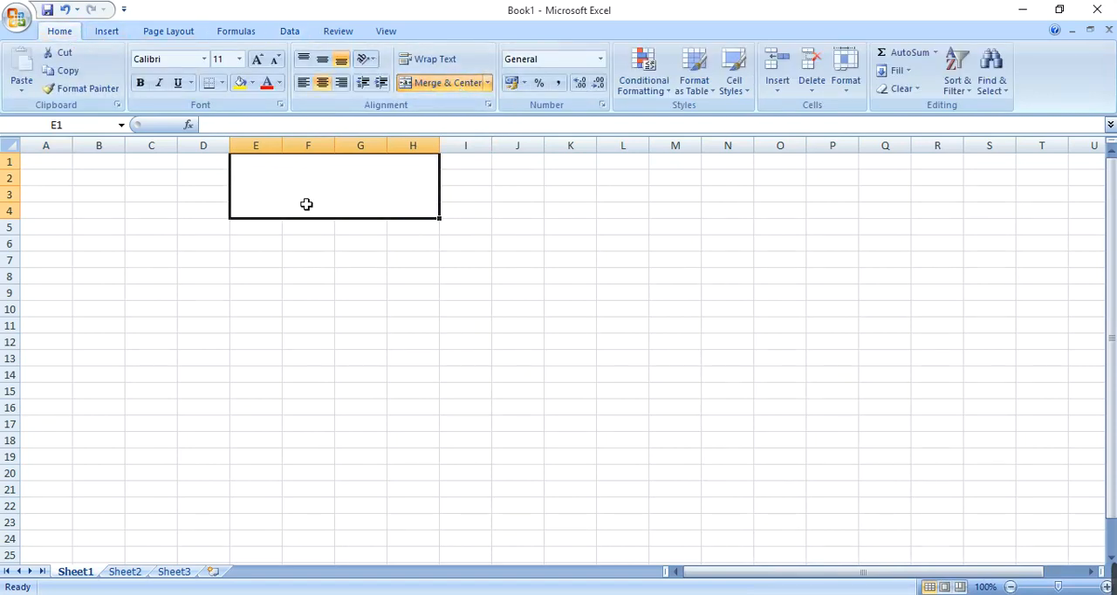
text(Loan Sheet)
key(Return)
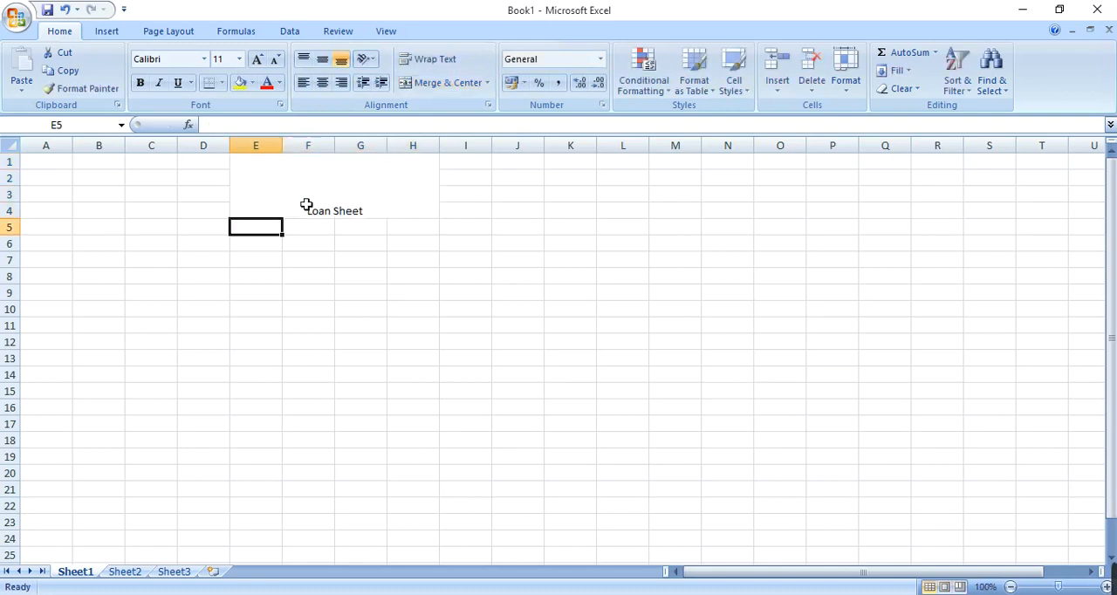
Step: Increase the font size of the "Loan Sheet" title to 36
click(306, 205)
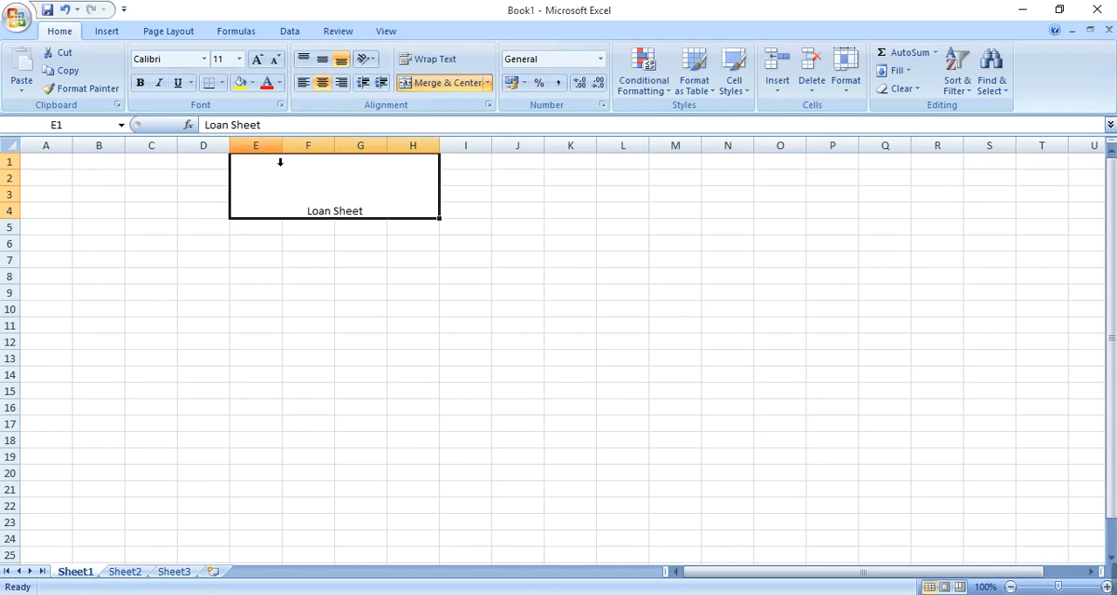
click(262, 69)
click(261, 69)
click(261, 69)
click(262, 69)
click(262, 69)
click(262, 69)
click(261, 69)
click(263, 72)
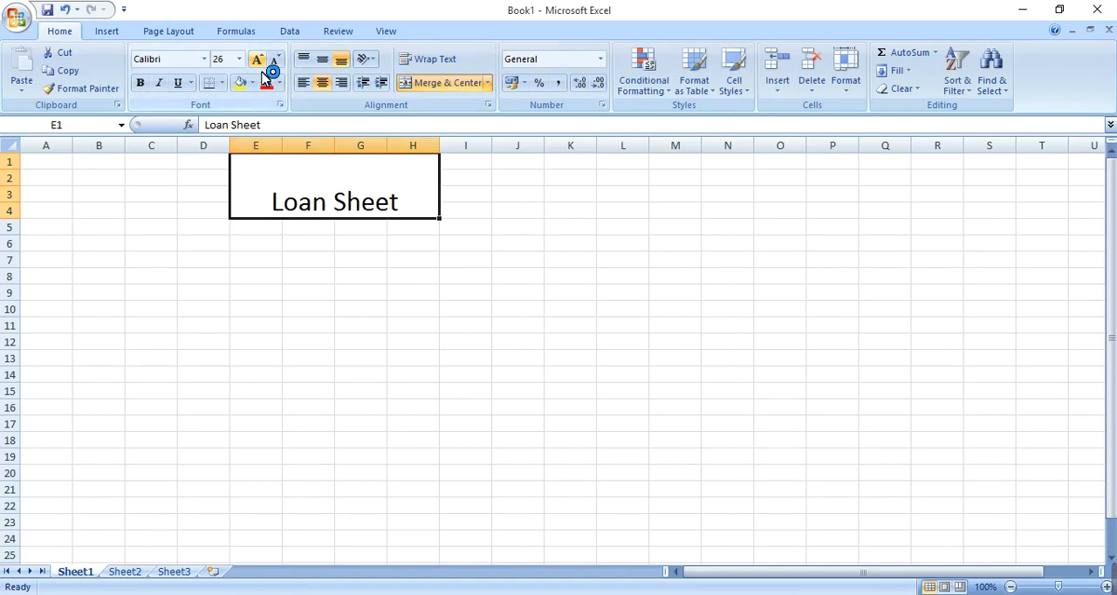
click(266, 78)
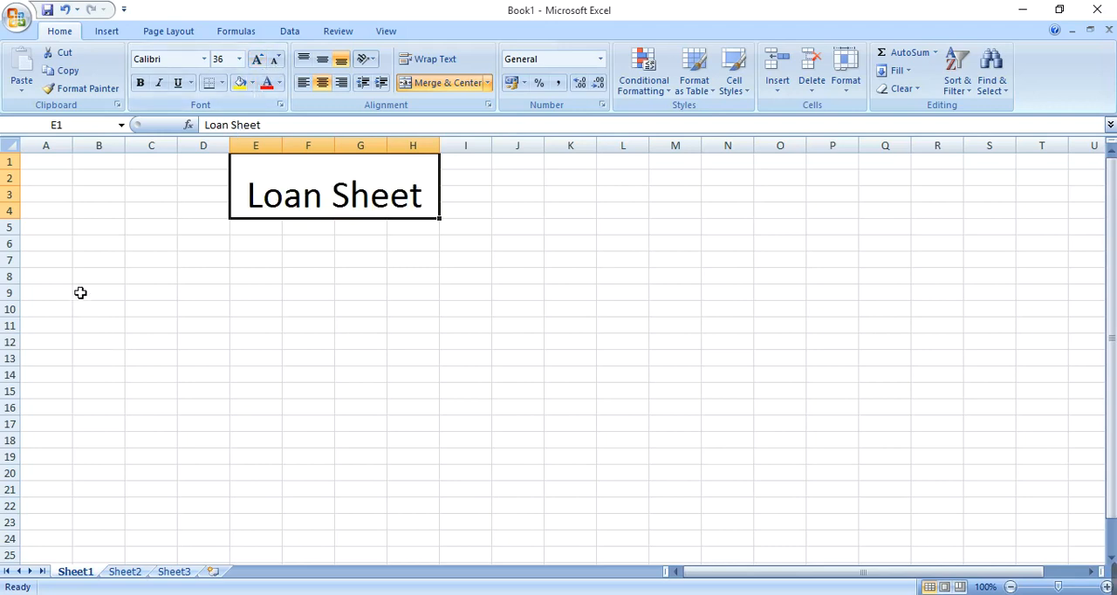
Step: Enter the label "Principal" in A7 and the amount 100000 in B7
click(61, 263)
click(61, 250)
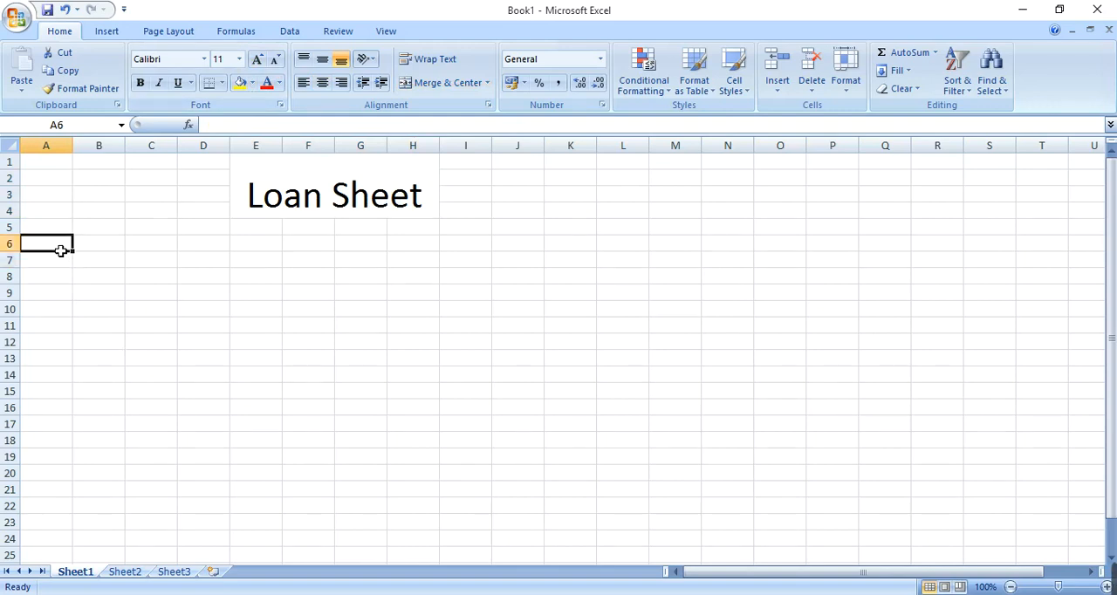
key(Down)
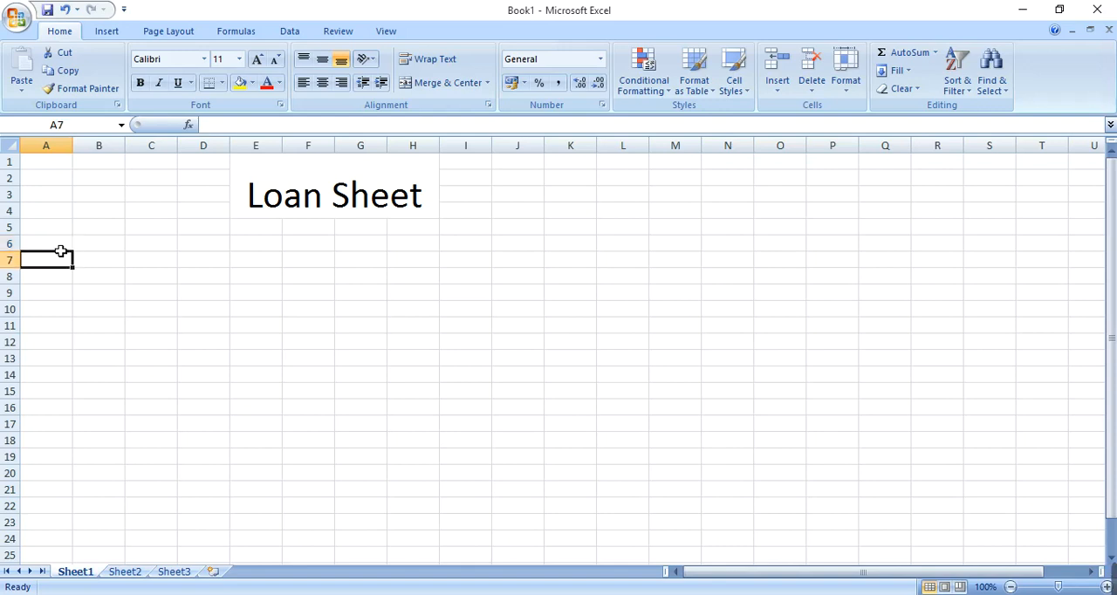
text(P)
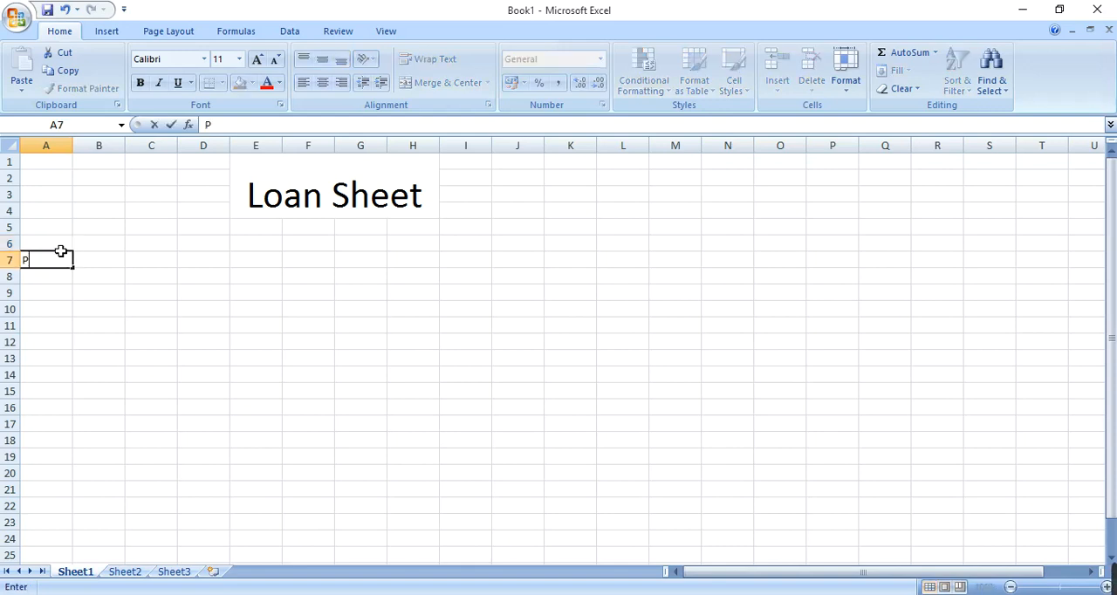
text(rincipal)
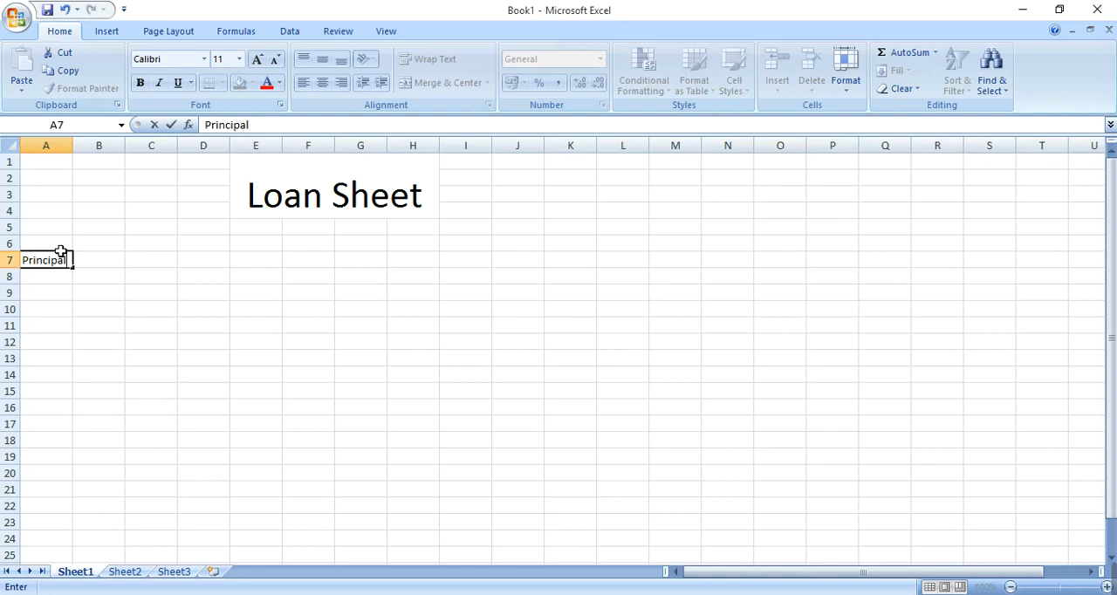
key(Tab)
text(1)
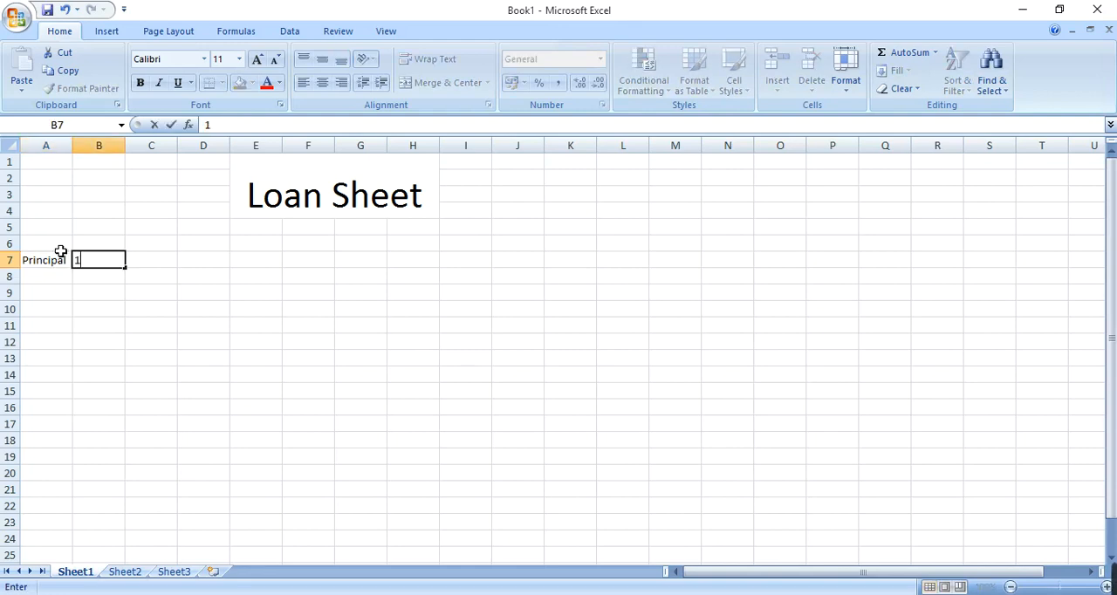
text(00000)
key(Return)
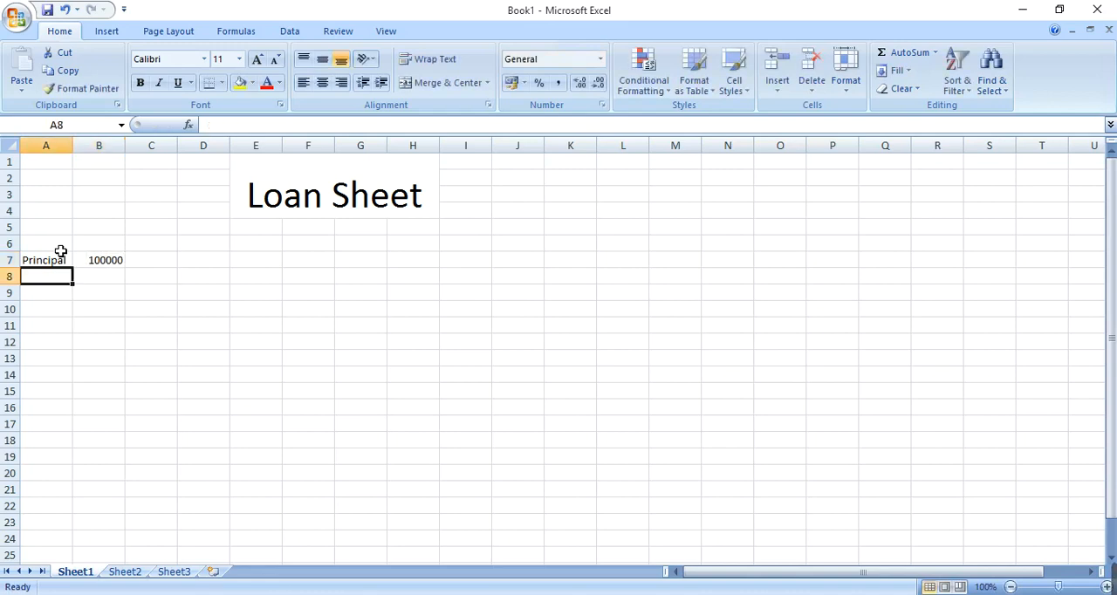
Step: Enter the label "Rate of Interest" in A8 and autofit the width of column A to it
text(Rate)
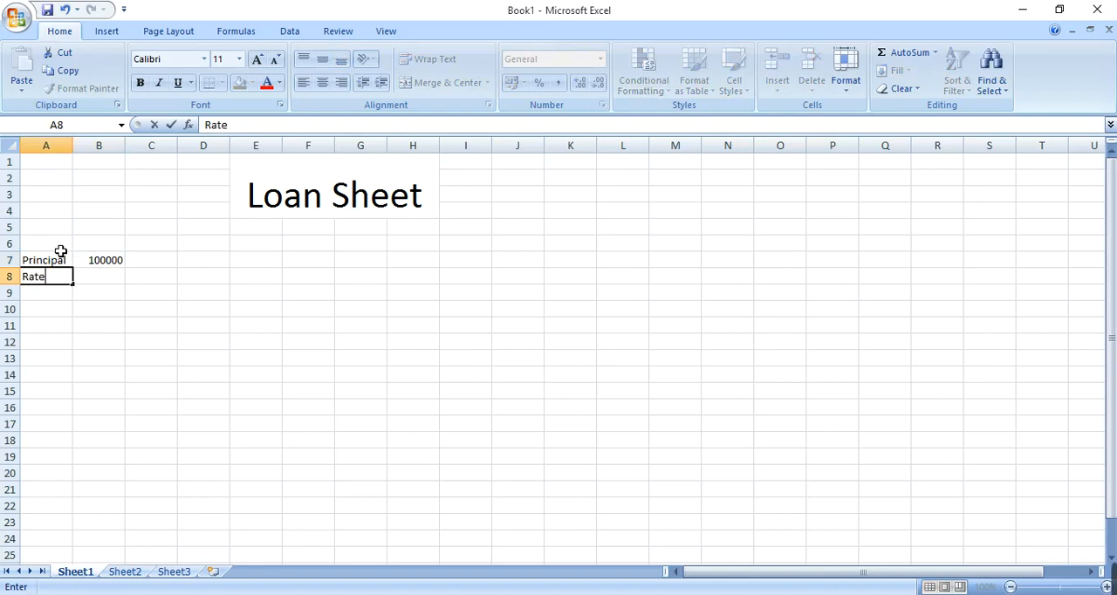
text( of Inteer)
key(BackSpace)
key(BackSpace)
text(rest)
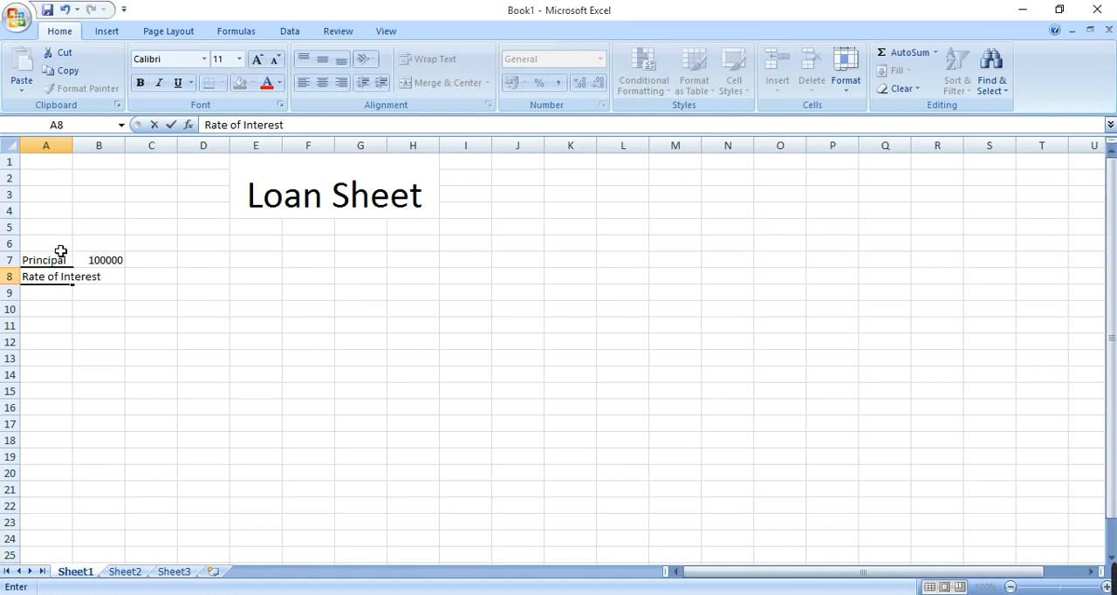
key(Return)
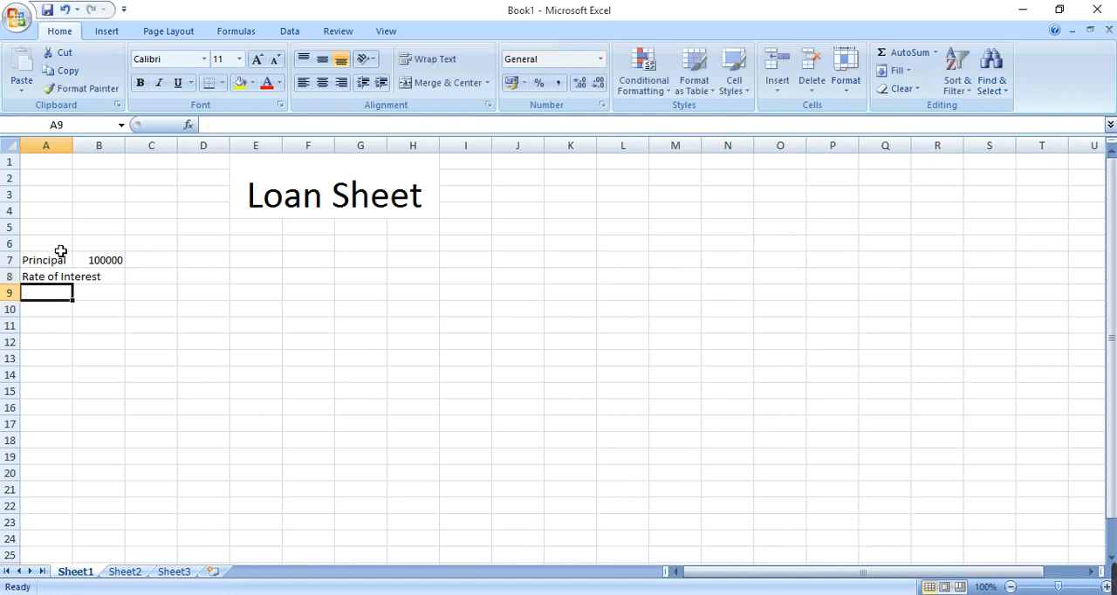
drag(77, 157, 83, 157)
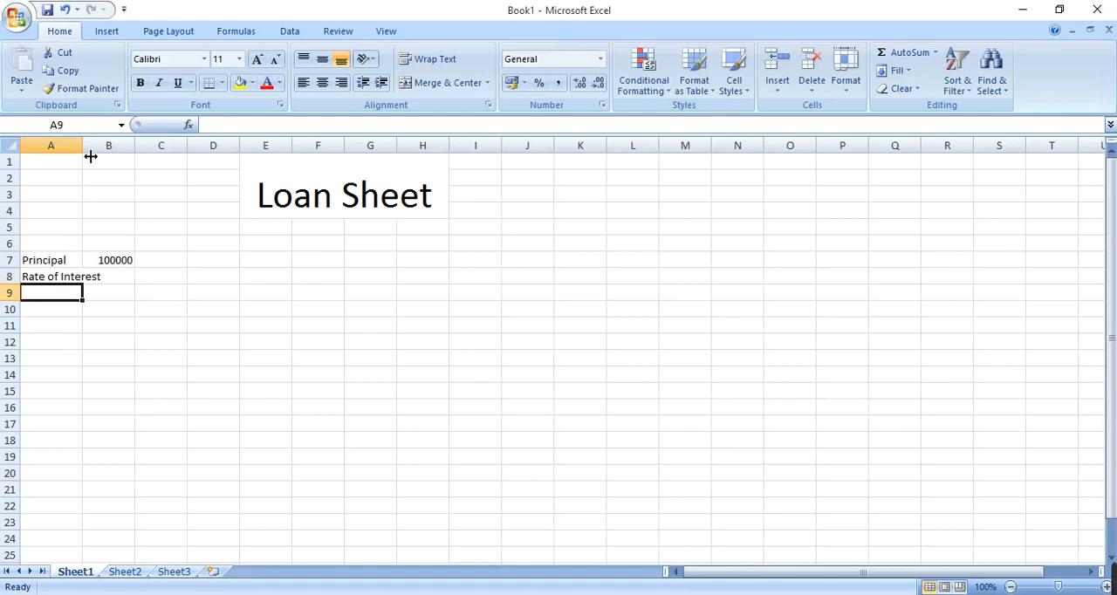
double_click(90, 157)
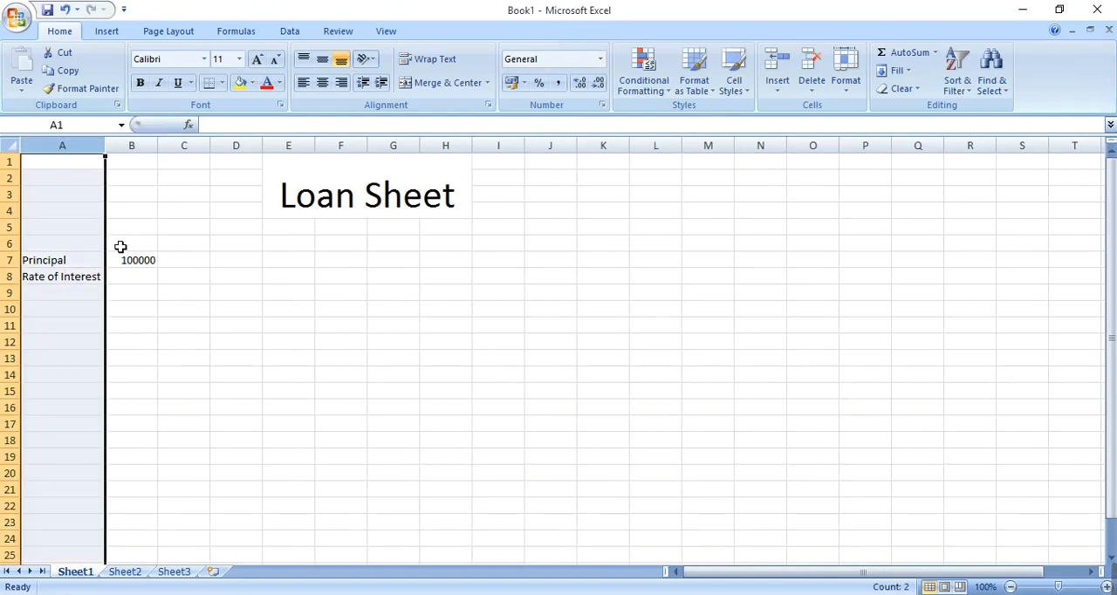
Step: Enter an interest rate of 9% in cell B8
click(125, 278)
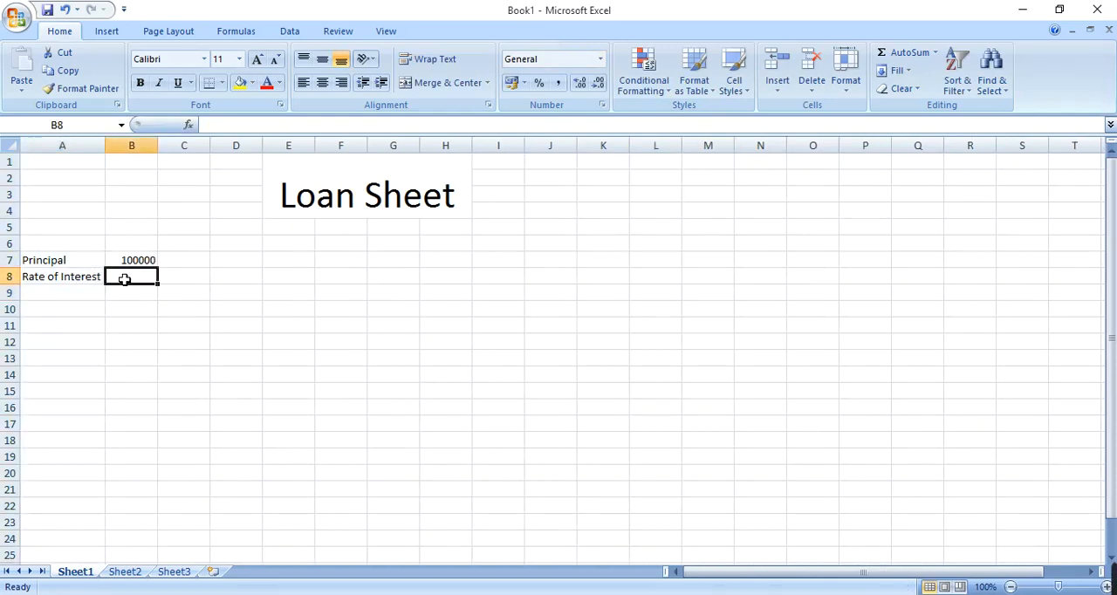
text(9%)
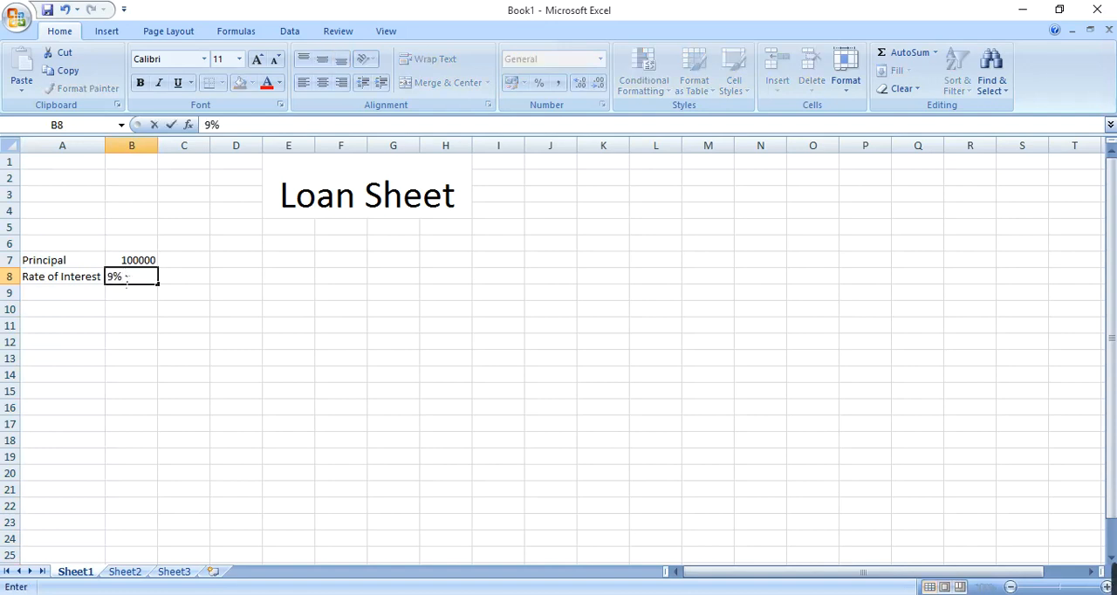
key(Return)
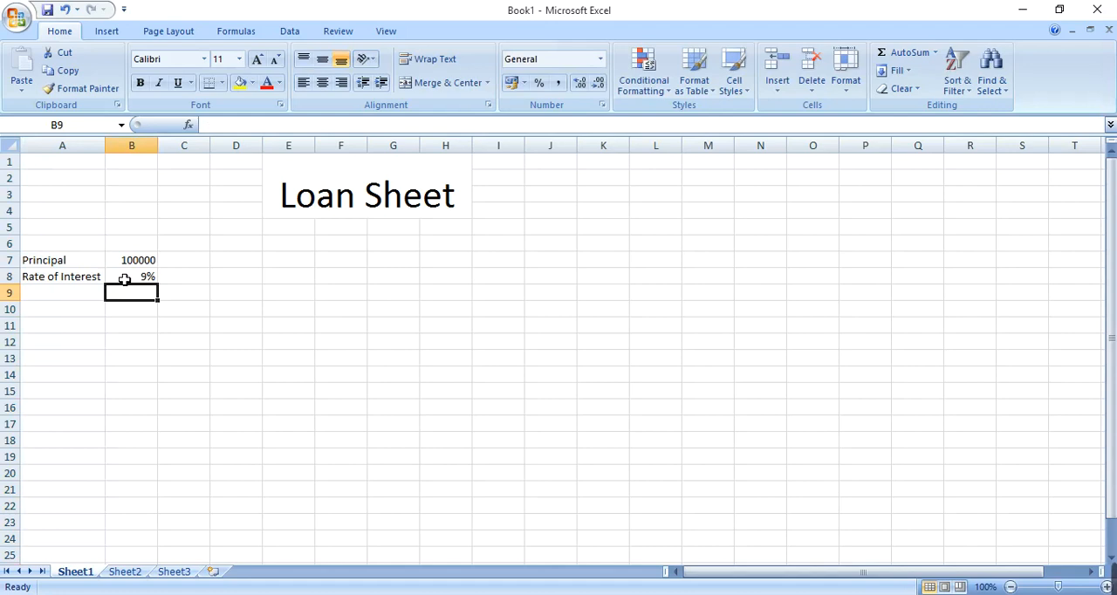
Step: Enter the label "Time" in A9 and the value 4 in B9
key(Left)
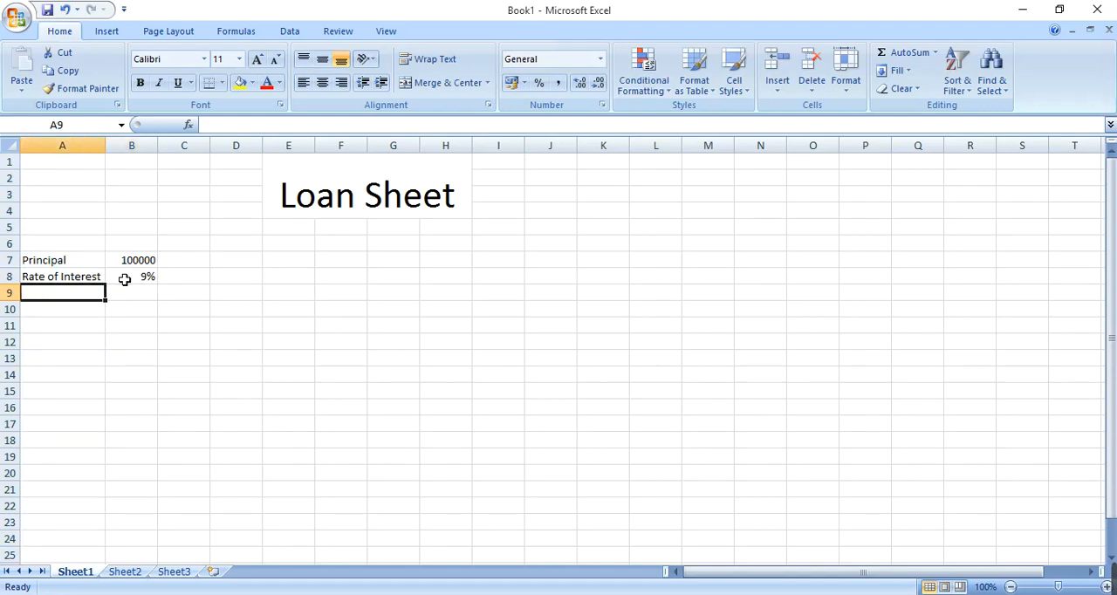
text(t)
key(BackSpace)
text(Time)
key(Return)
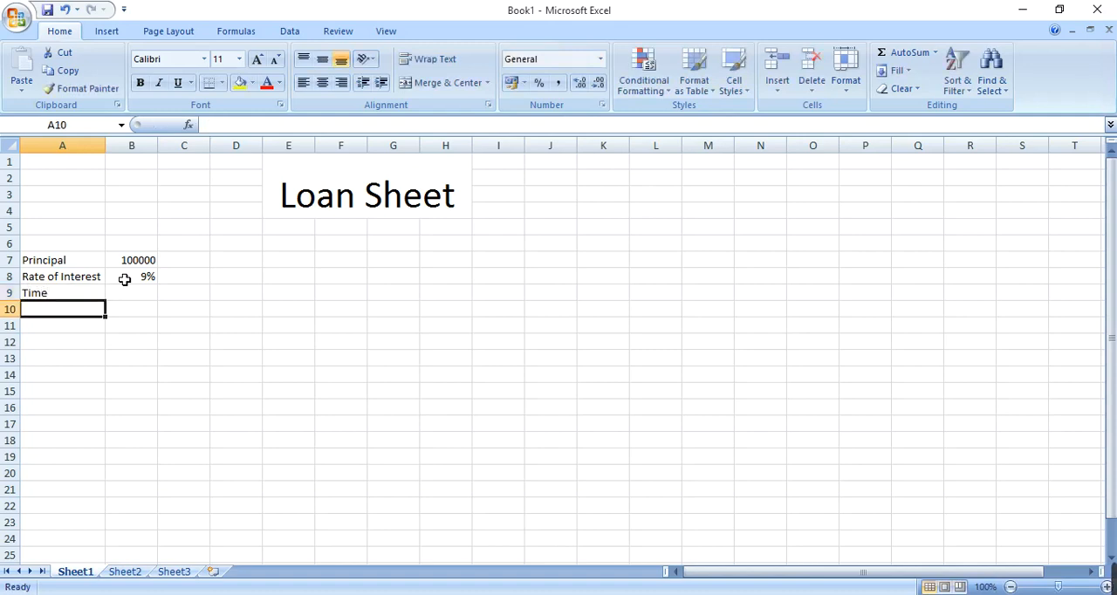
key(Right)
key(Up)
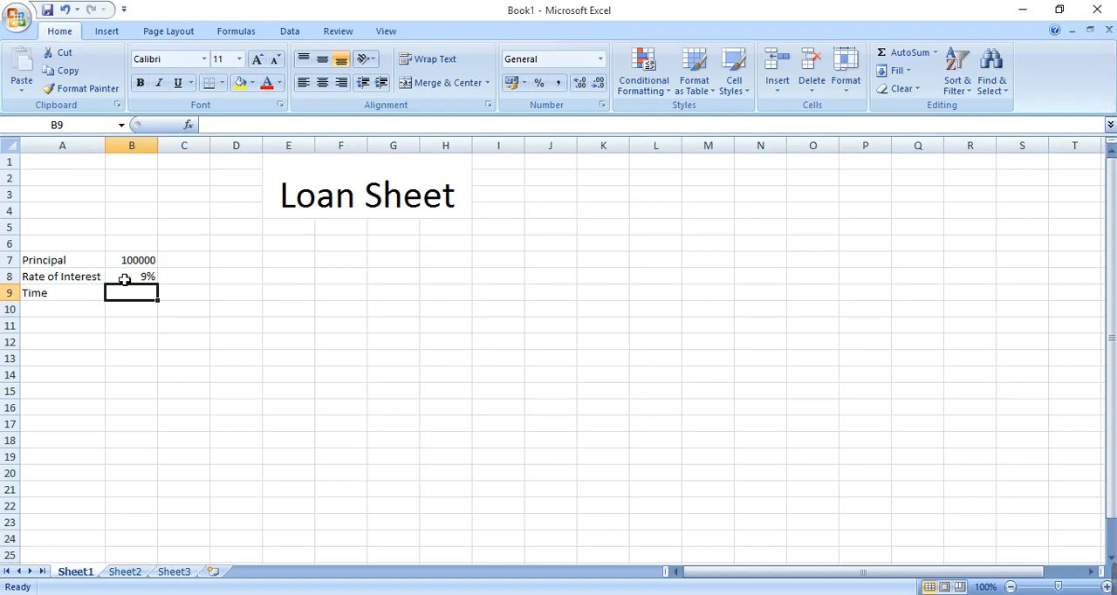
text(4)
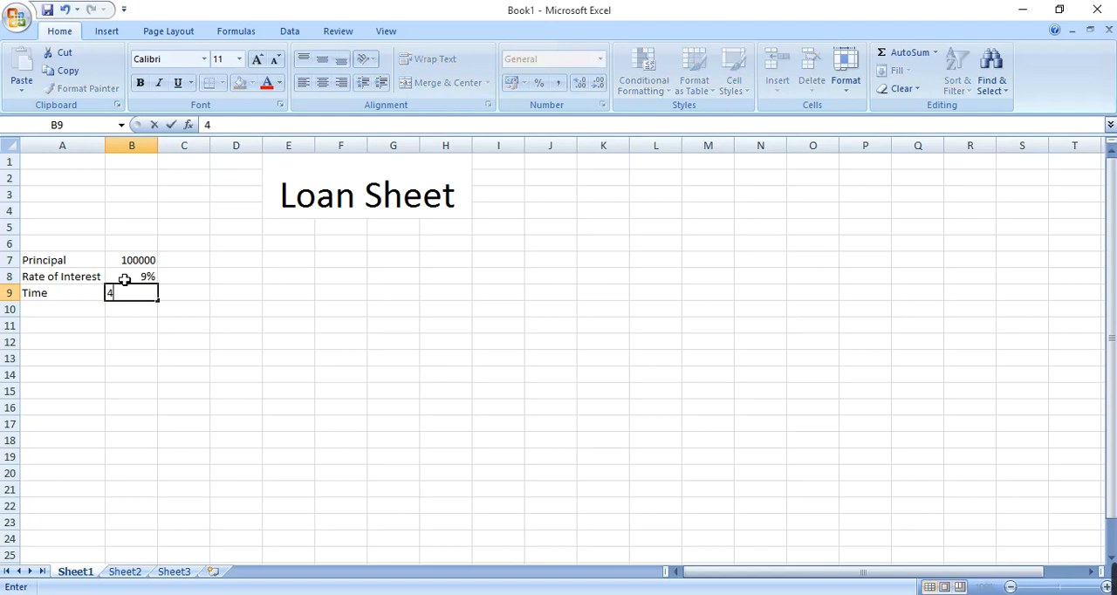
key(Return)
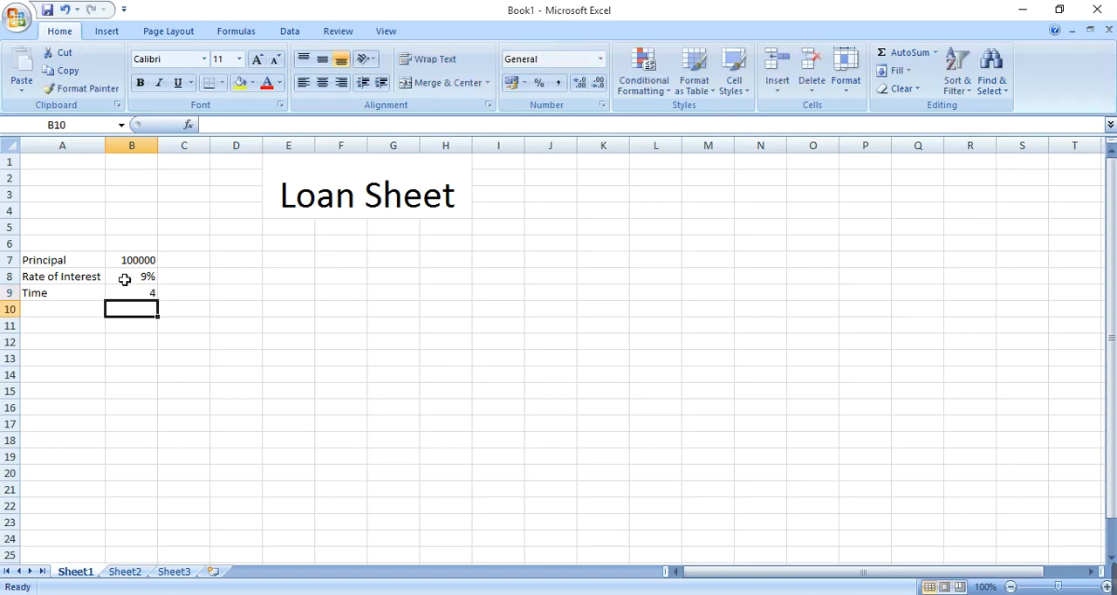
Step: Apply all borders to the loan data in cells A7:B9
drag(95, 262, 138, 300)
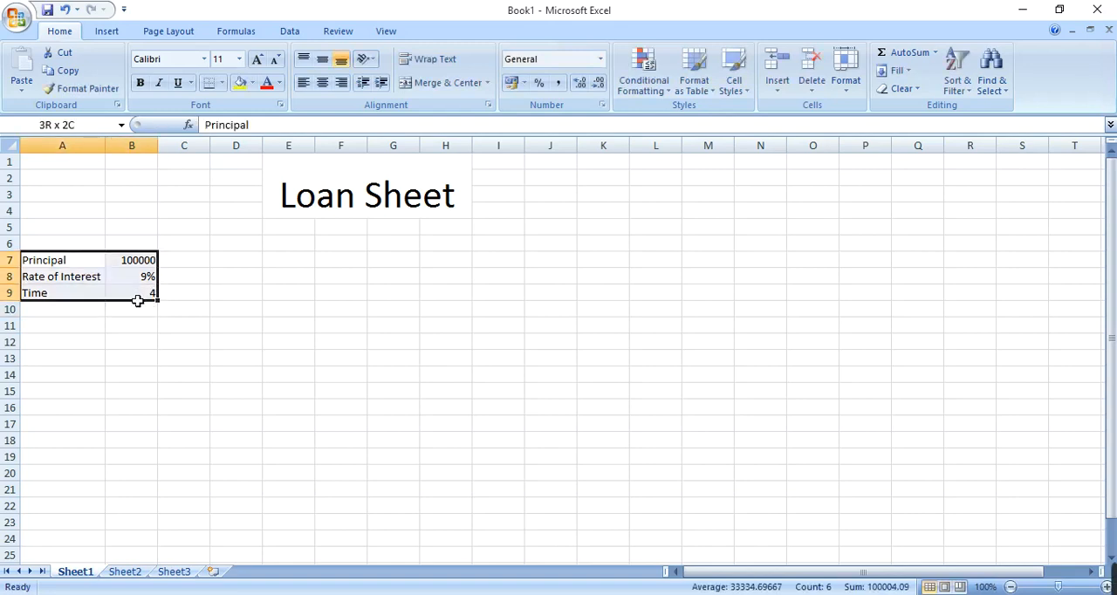
click(224, 85)
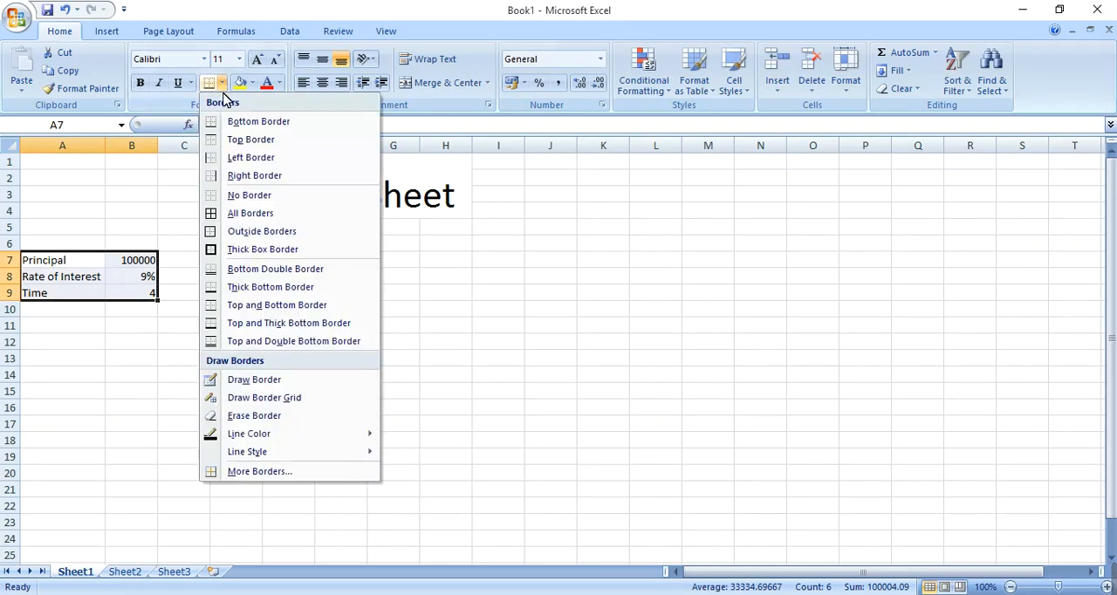
click(228, 220)
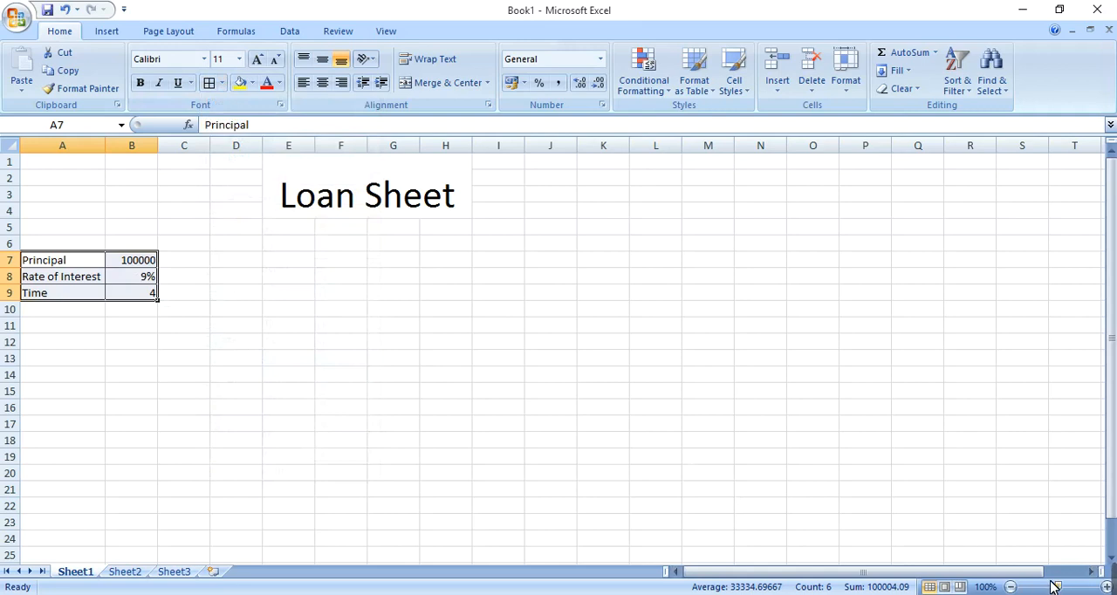
Step: Review the principal, rate of interest and time labels with their values in cells A7:B9
drag(1059, 587, 1070, 587)
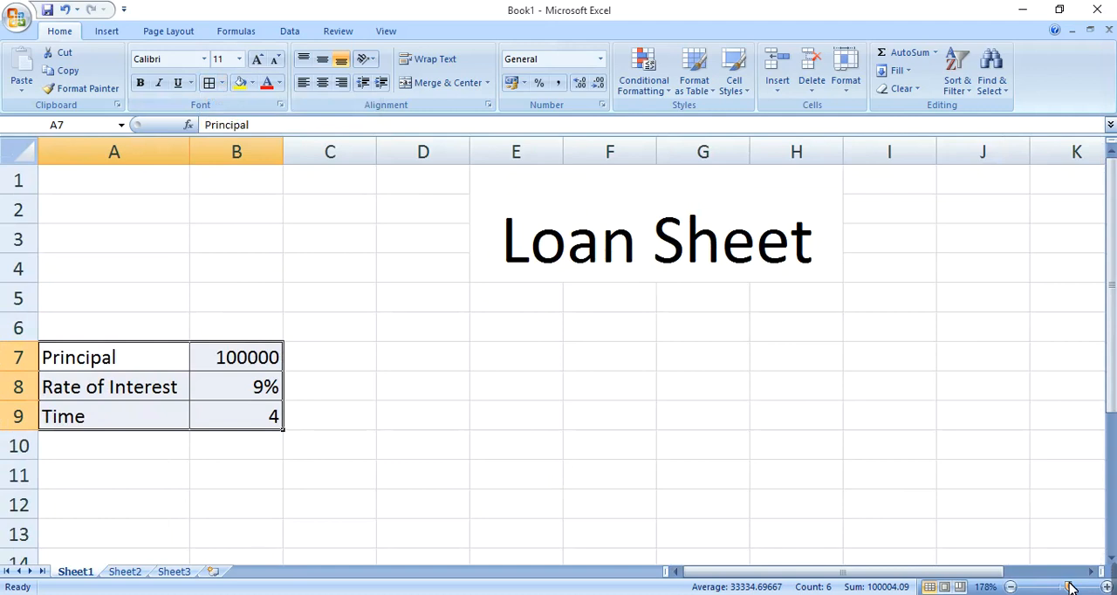
click(177, 367)
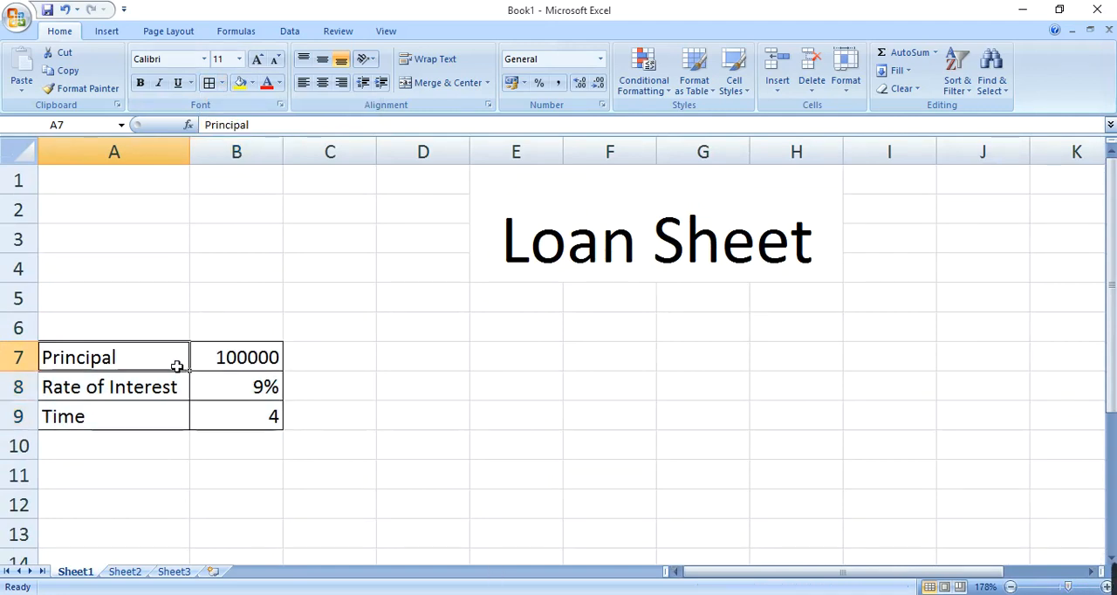
click(222, 368)
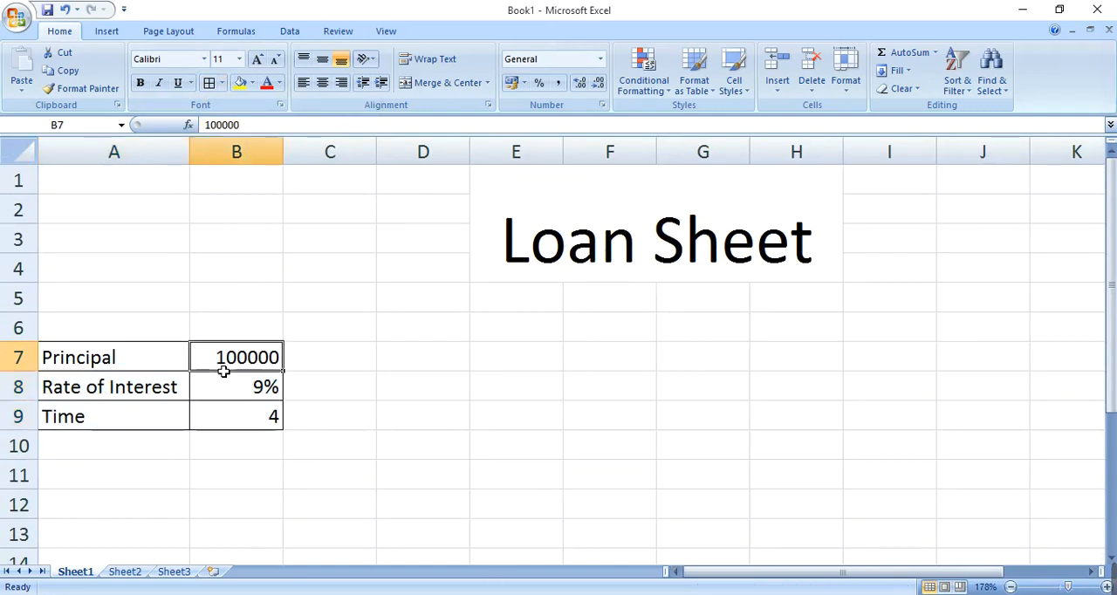
click(171, 388)
click(202, 391)
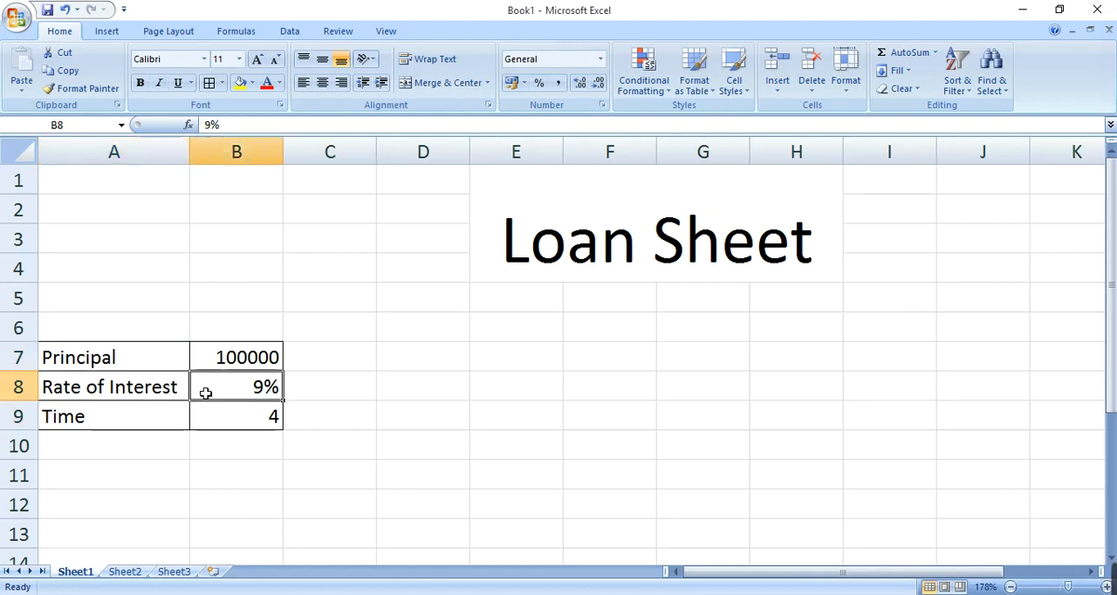
click(161, 419)
click(219, 424)
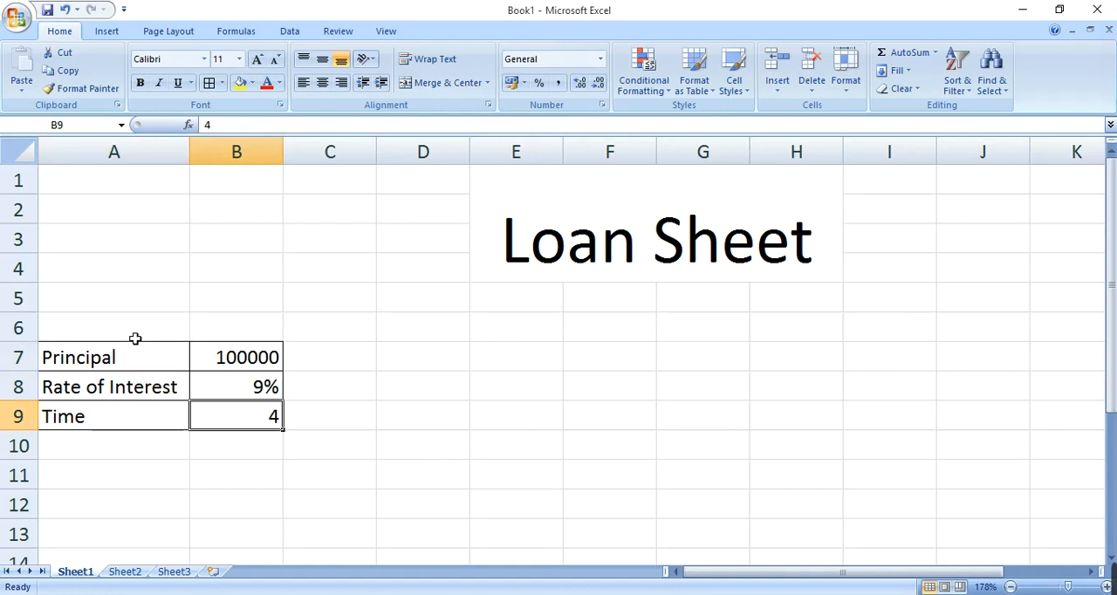
drag(123, 357, 209, 411)
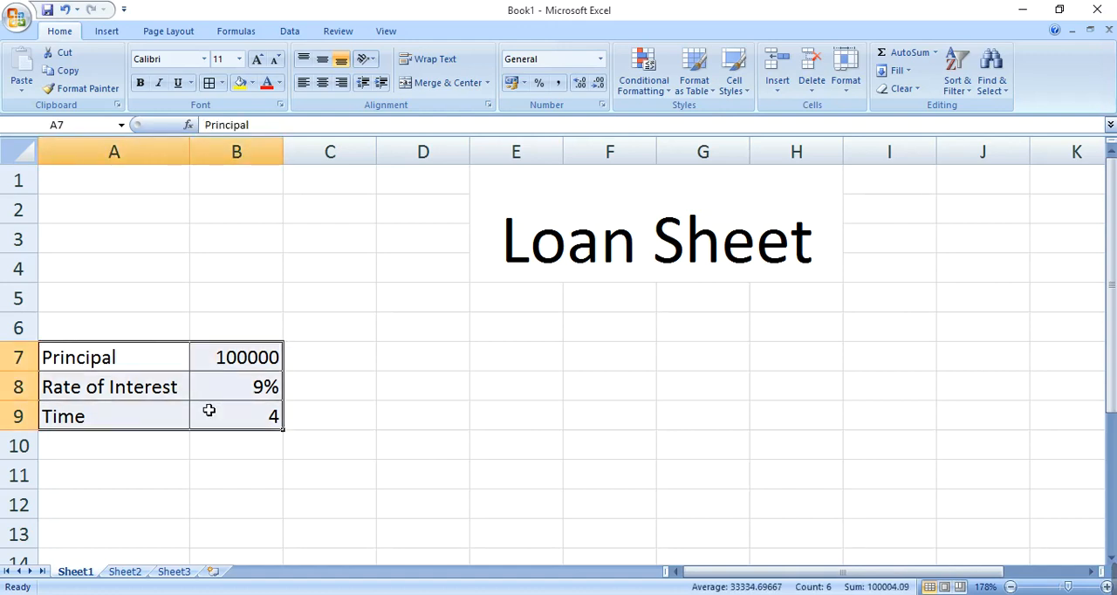
click(125, 449)
click(109, 510)
key(Down)
key(Down)
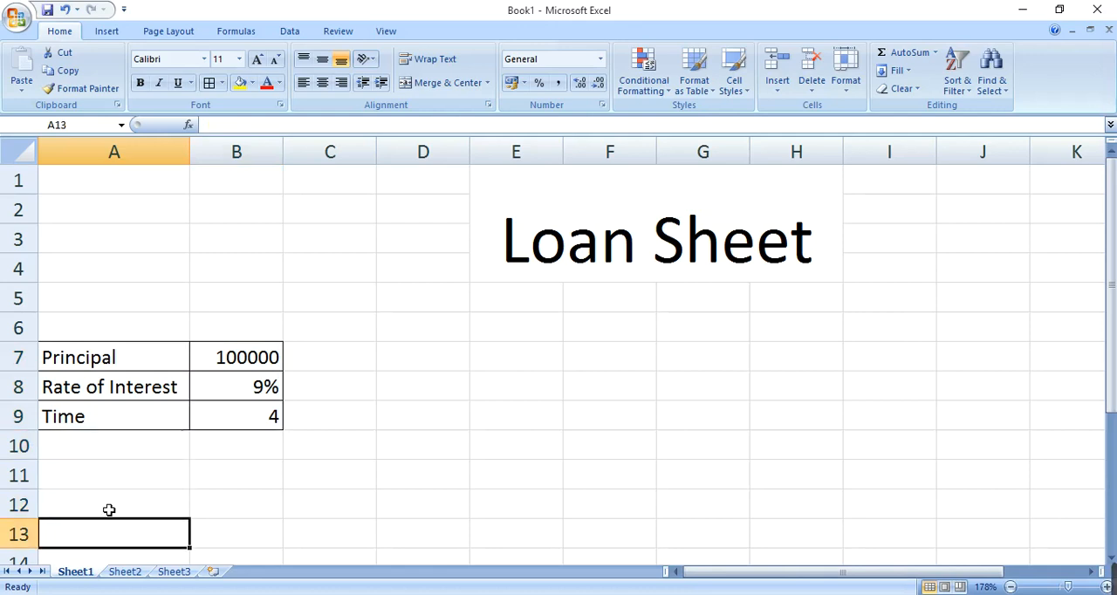
key(Up)
key(Up)
key(Down)
key(Right)
key(Left)
key(Up)
key(Down)
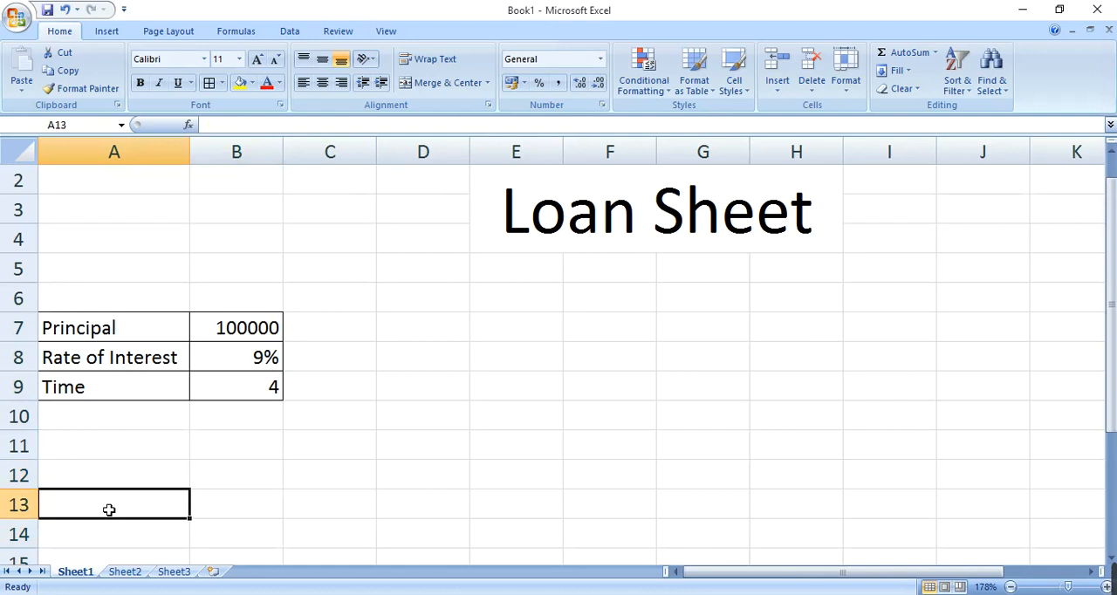
Step: Enter the label "Yearly" in cell A13
key(Up)
key(Down)
text(Year)
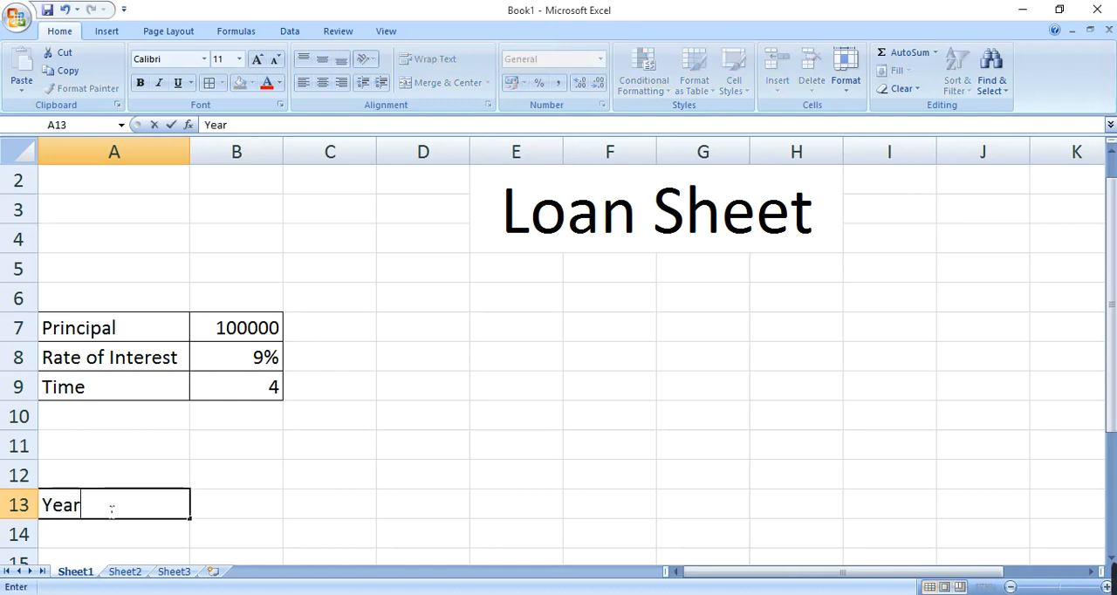
text(ly)
key(Tab)
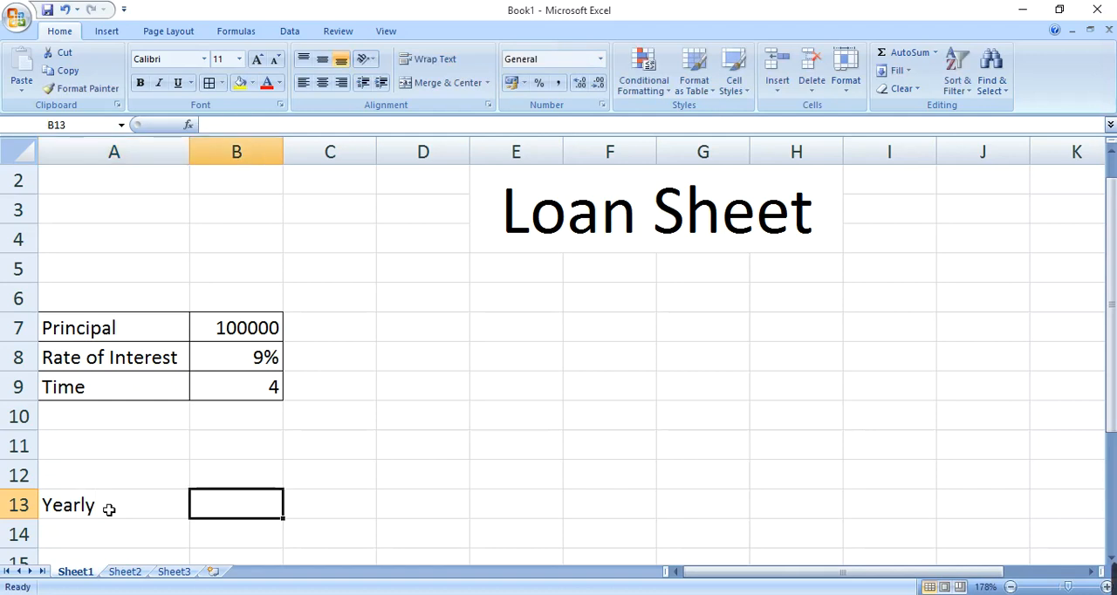
key(Left)
key(Right)
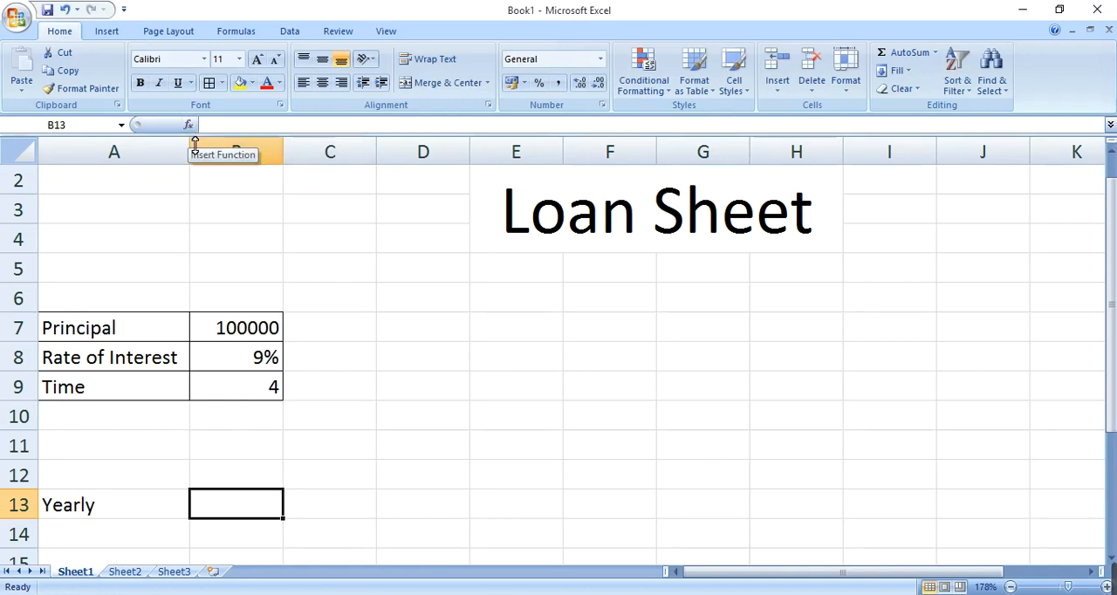
text(=pmt)
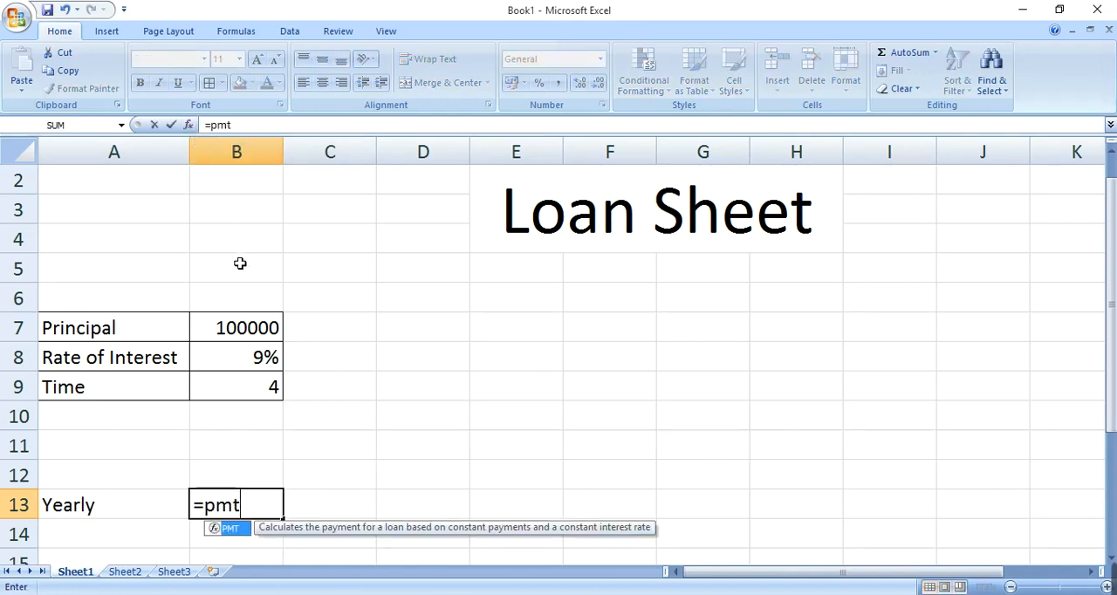
key(Escape)
key(Escape)
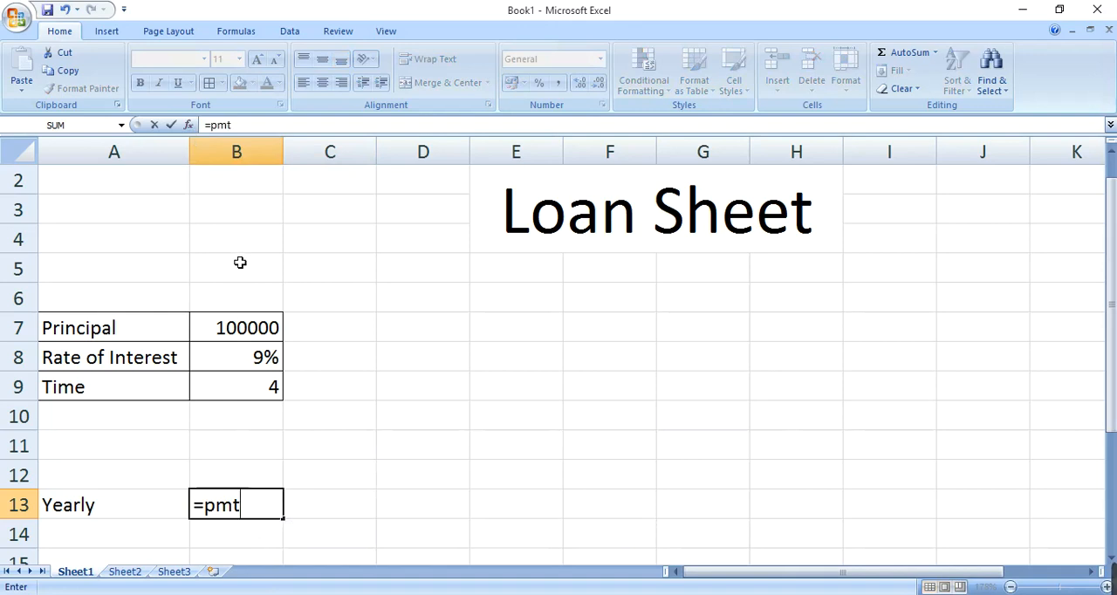
Step: Search for the function "pmt" and insert the PMT function into cell B13
click(190, 126)
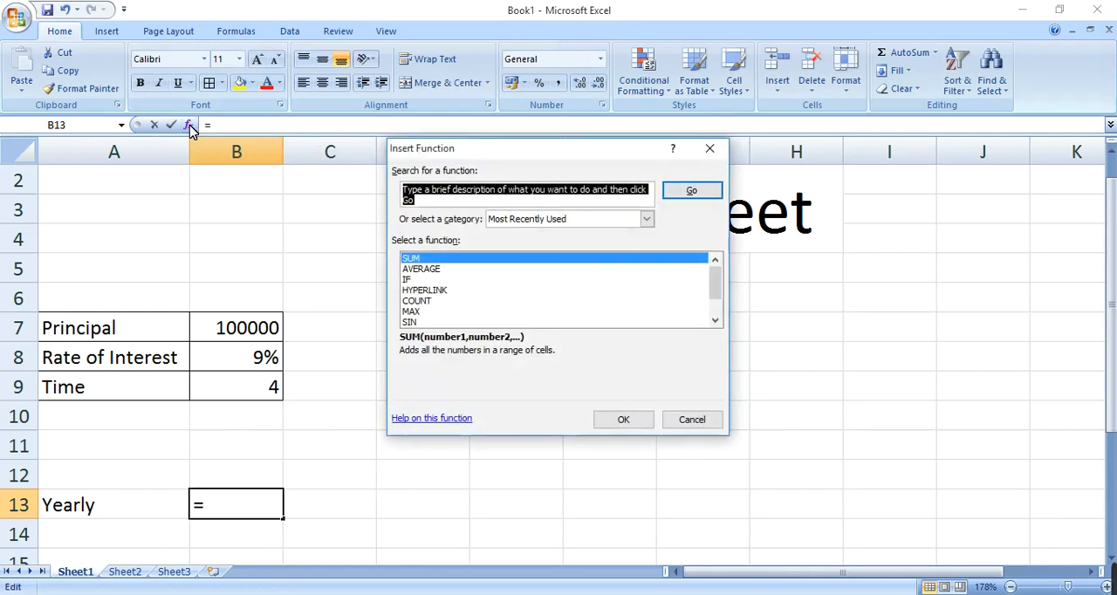
drag(513, 157, 534, 189)
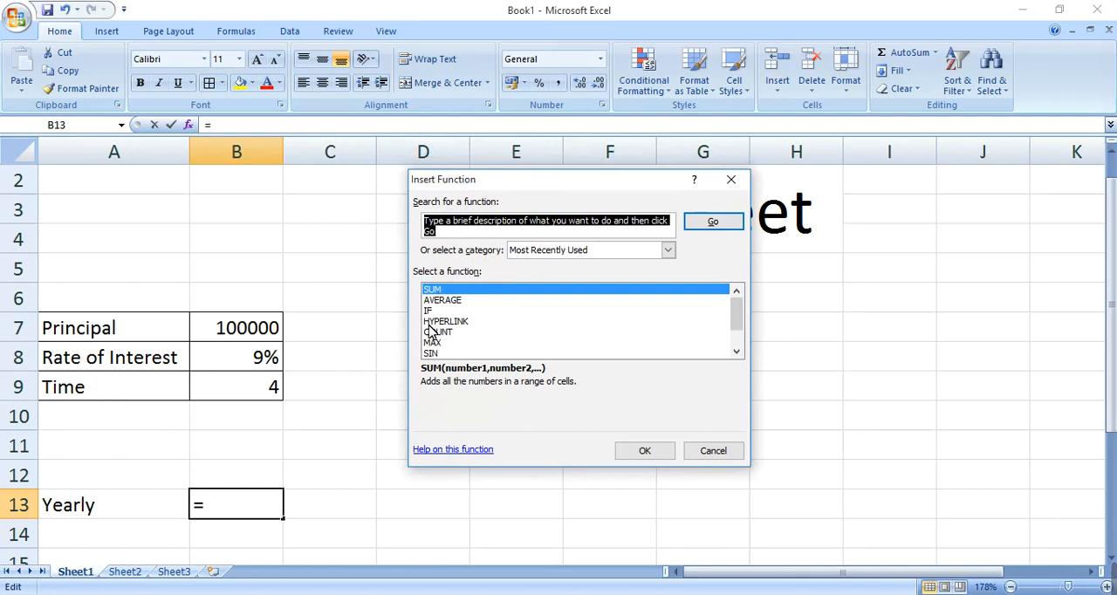
click(450, 233)
text(pmt)
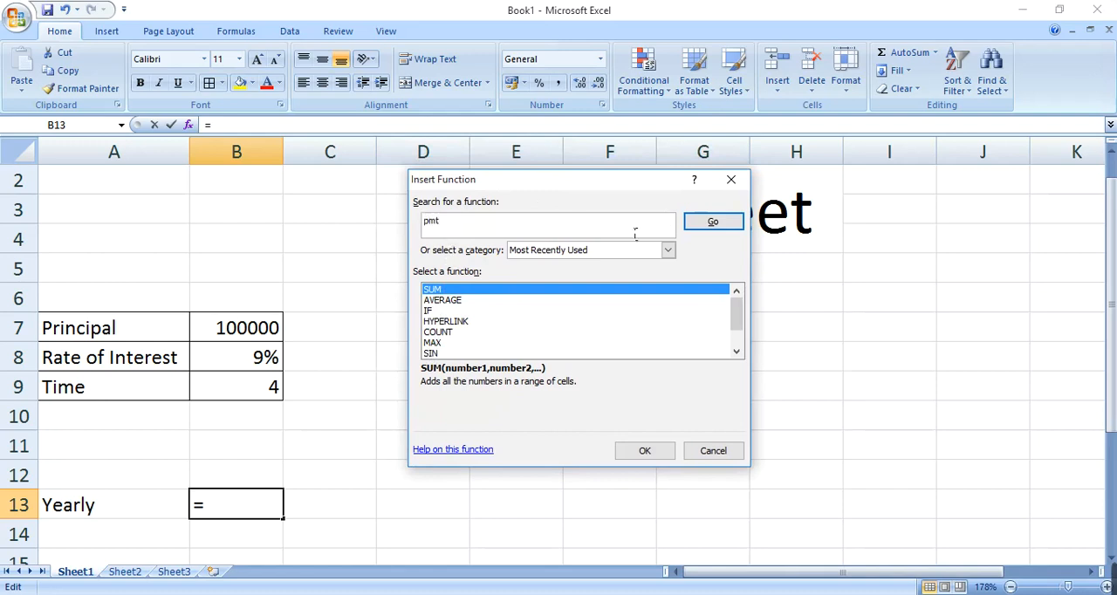
click(701, 227)
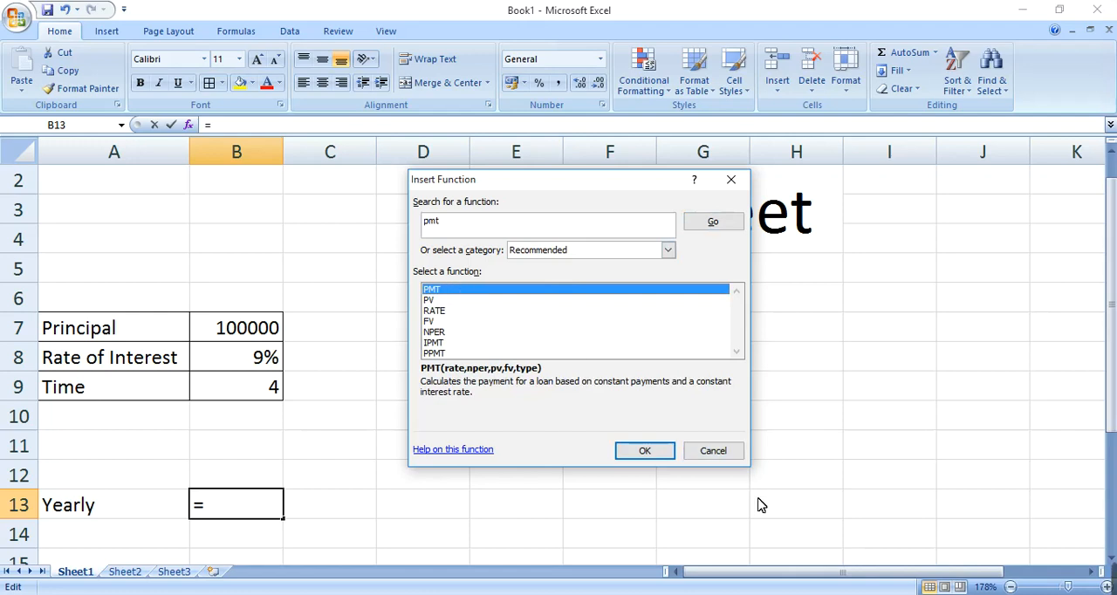
click(671, 455)
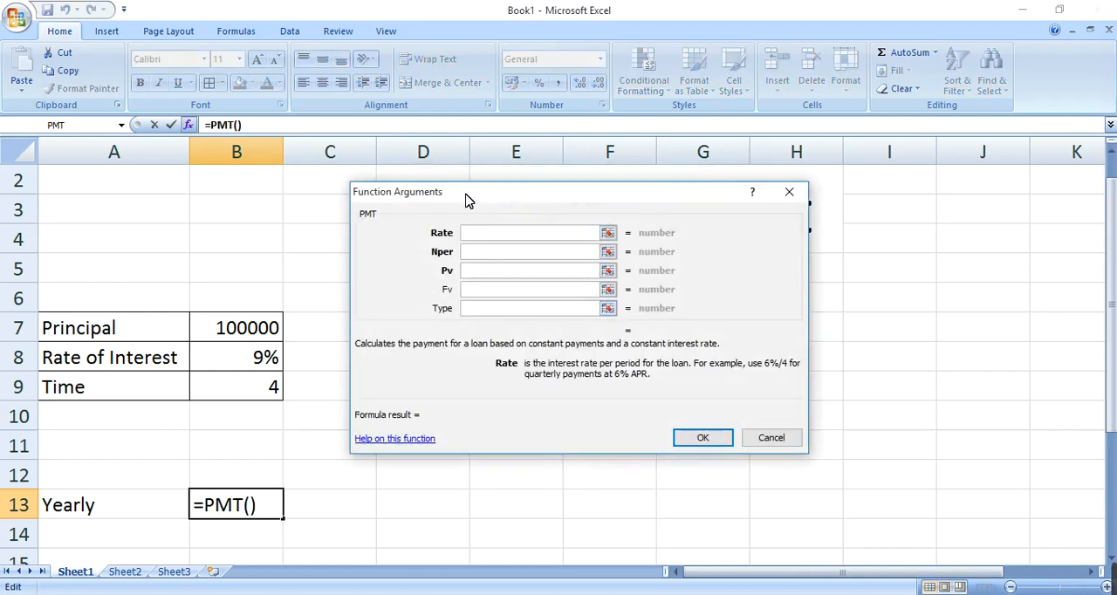
Step: Complete the yearly payment formula in B13 with Rate B8, Nper B9 and Pv B7
drag(469, 204, 474, 215)
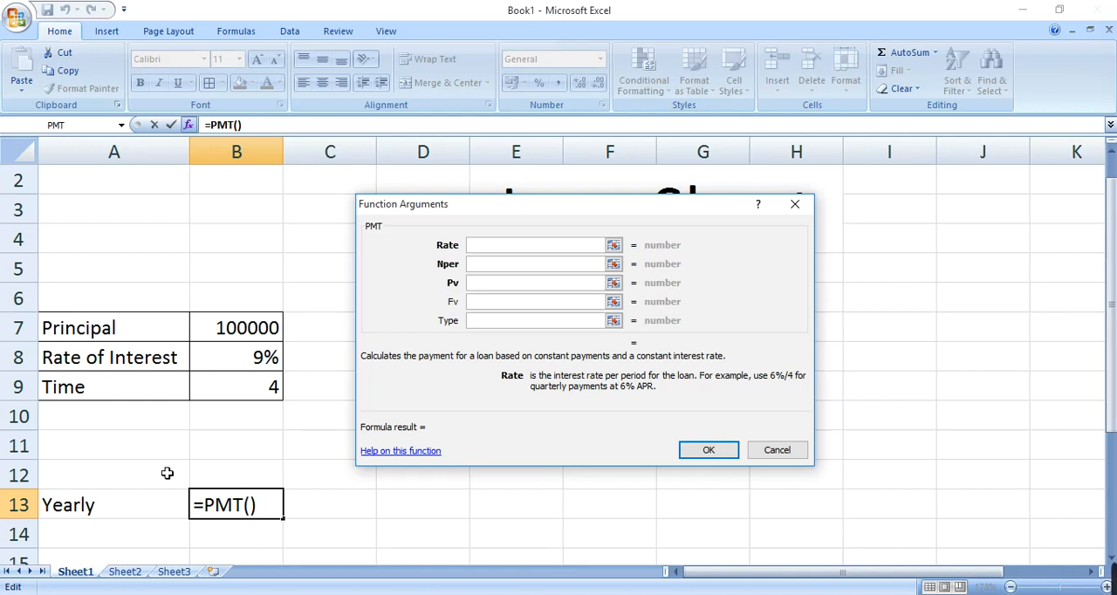
click(271, 365)
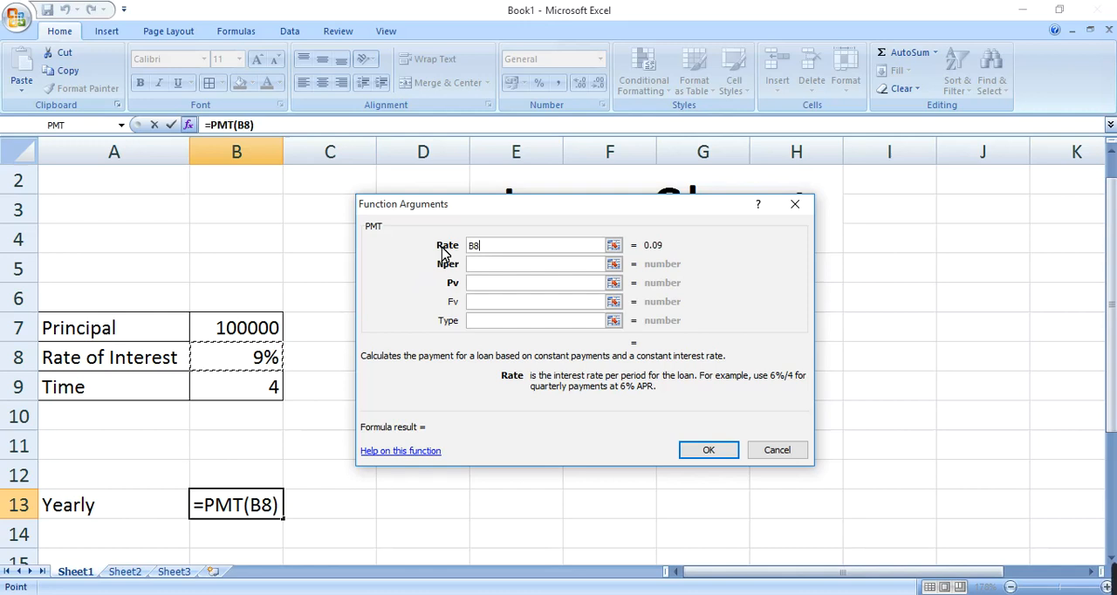
click(484, 269)
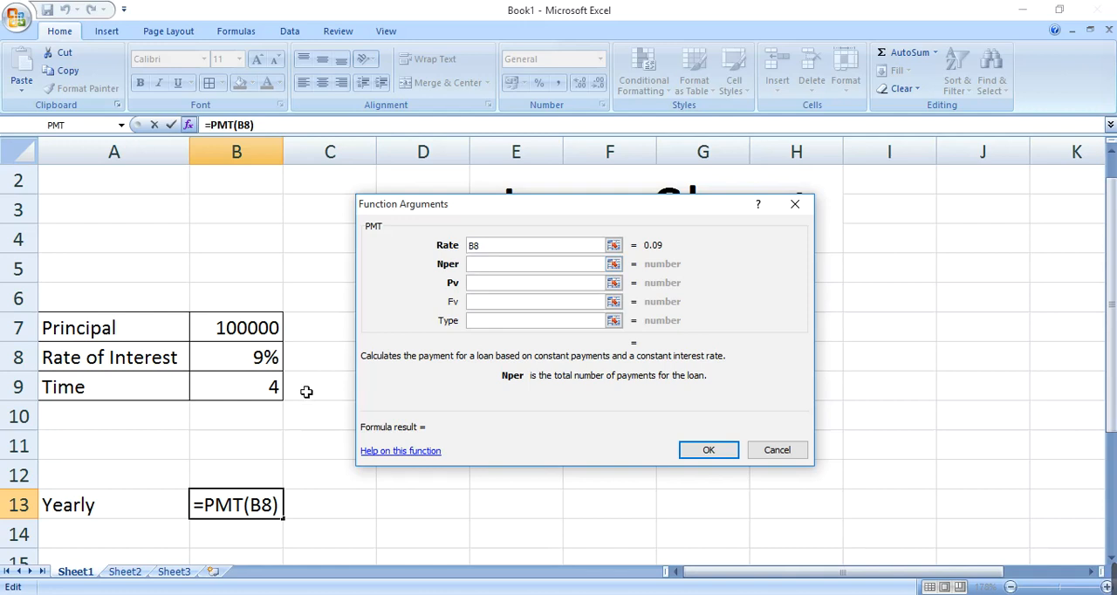
click(267, 392)
click(498, 284)
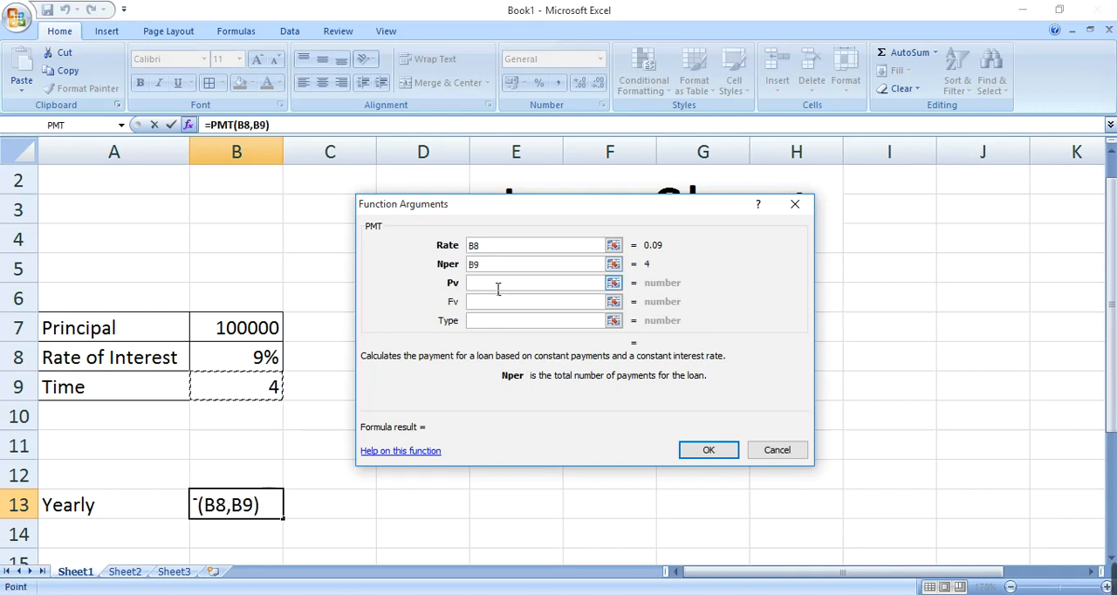
click(286, 327)
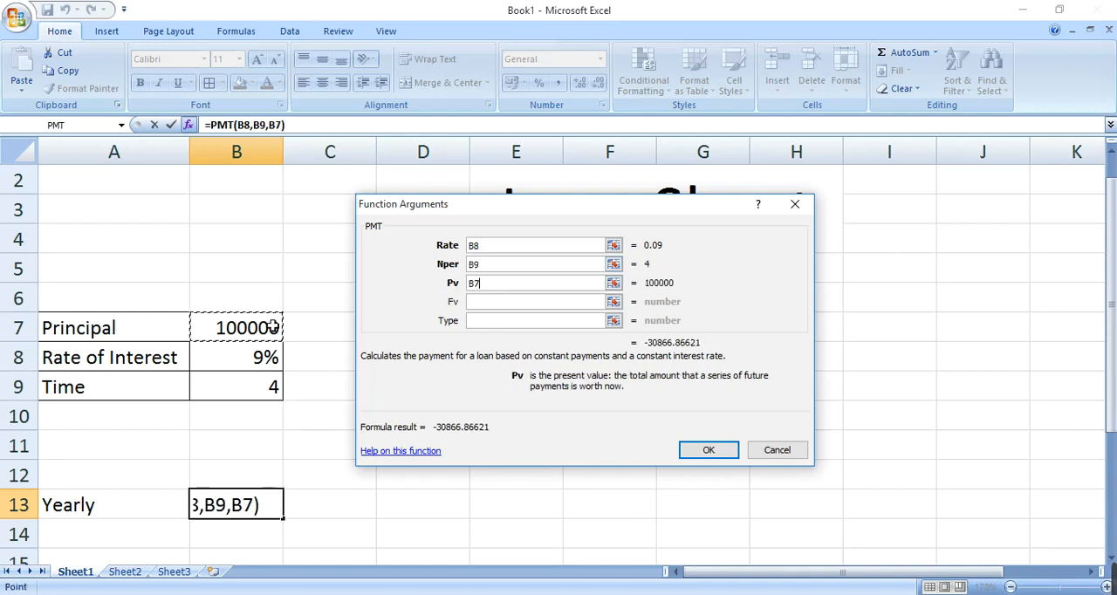
click(703, 452)
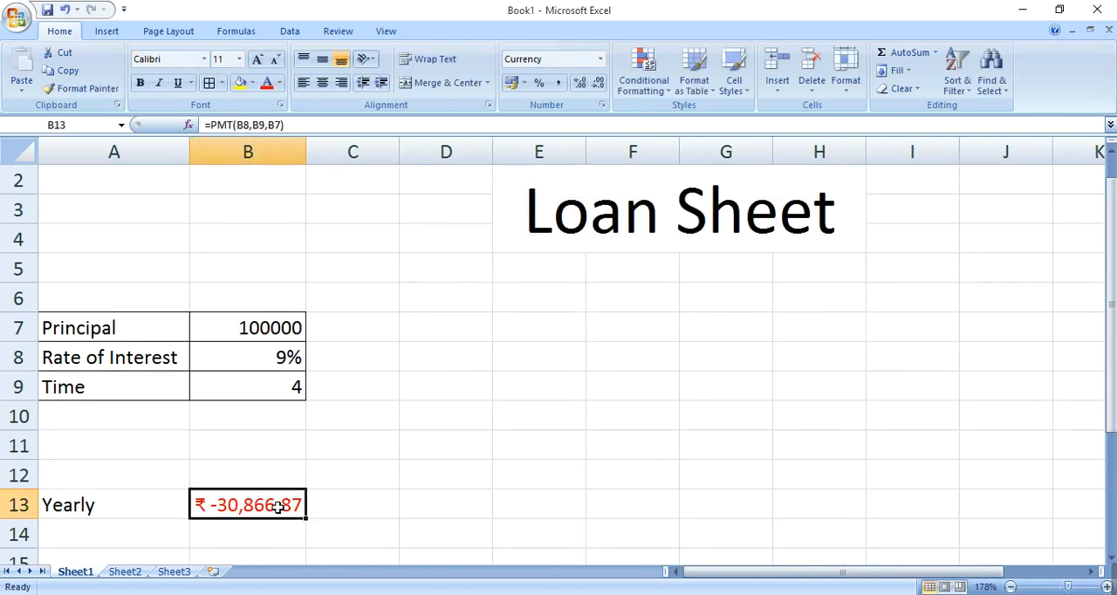
key(Right)
key(Right)
key(Left)
key(Right)
key(Left)
Step: Enter the formula =ABS(B13) in cell C13 to give the yearly payment as a positive number
key(Right)
key(Left)
key(Right)
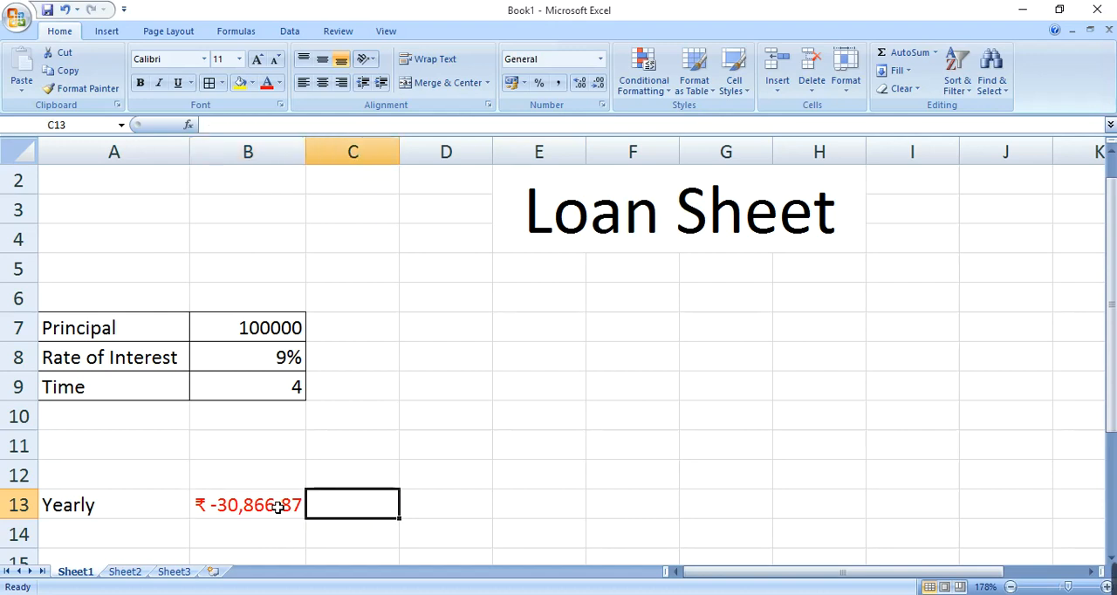
text(=abs)
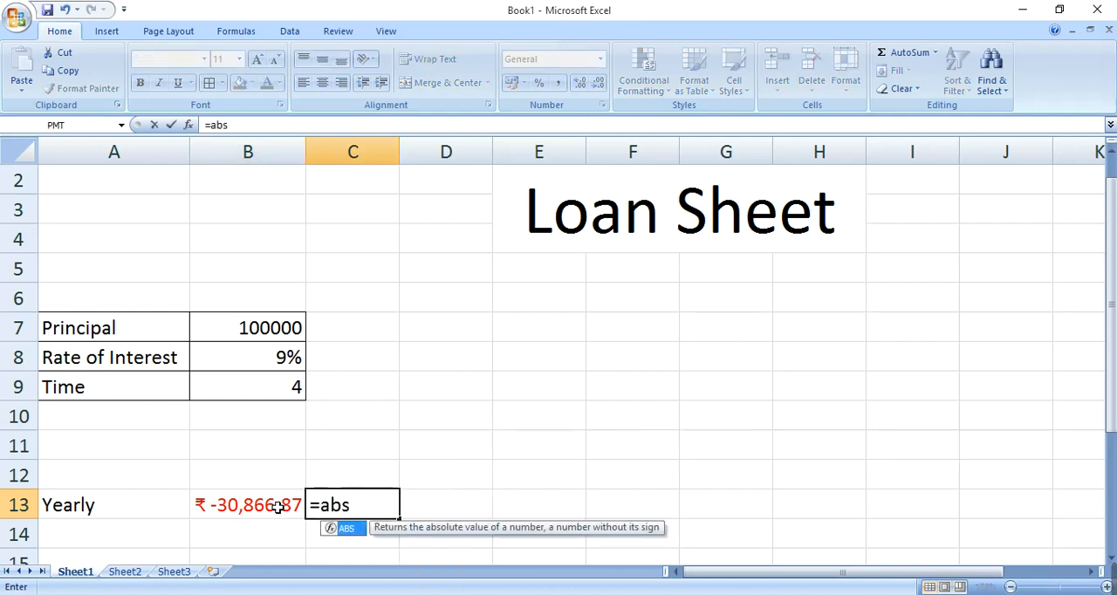
key(Tab)
key(Down)
key(Left)
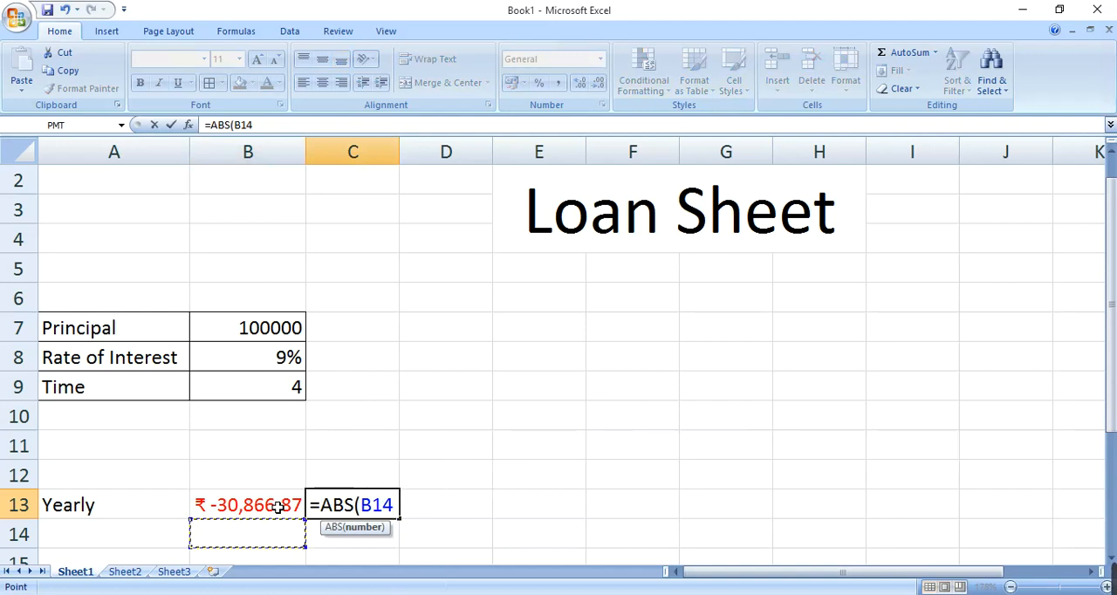
key(Up)
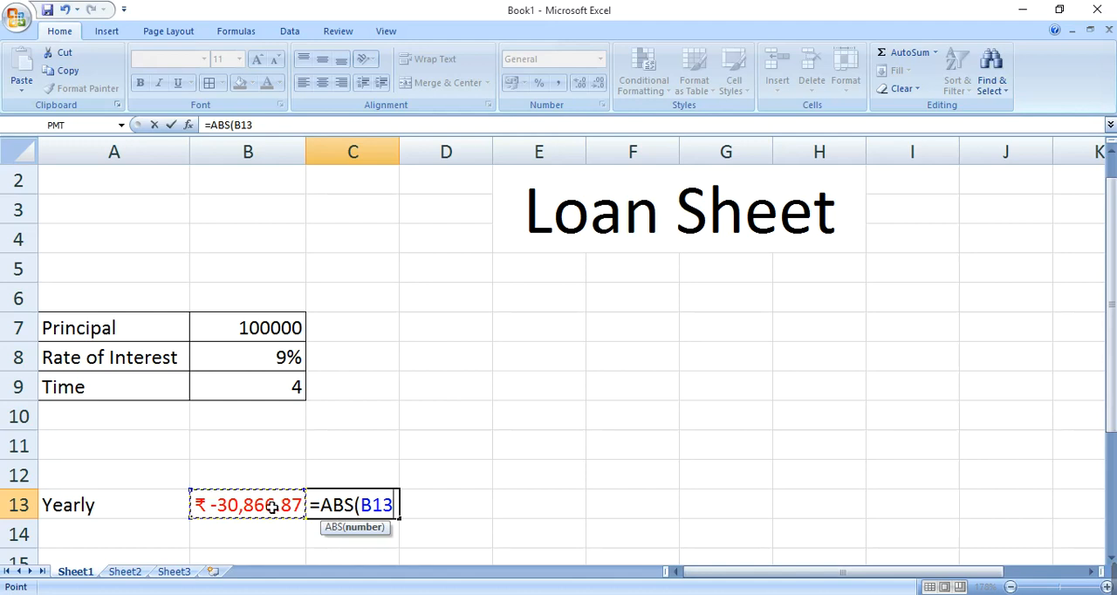
key(Tab)
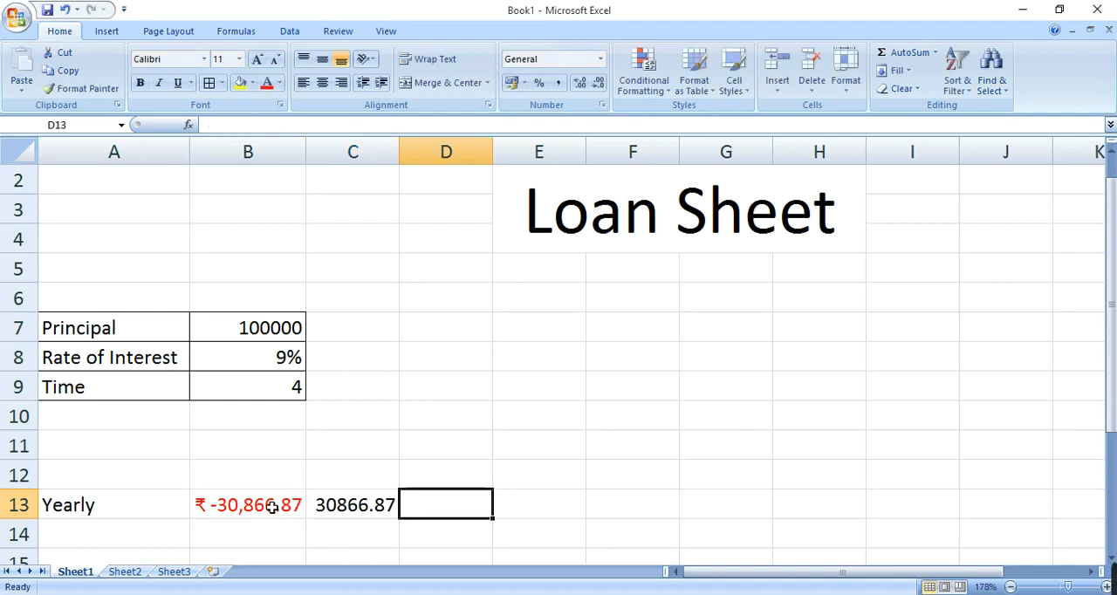
key(Left)
key(Right)
key(Left)
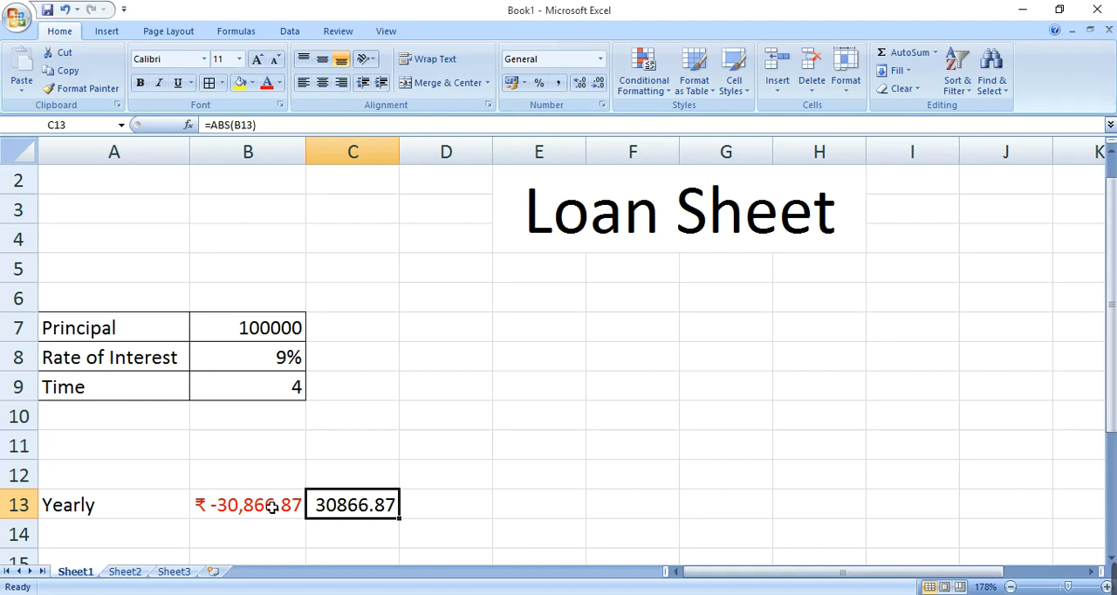
key(Up)
key(Up)
key(Up)
key(Up)
key(Left)
key(Right)
key(Down)
key(Down)
key(Down)
key(Down)
key(Down)
key(Down)
Step: Enter the label "Half Yearly" in cell A14, below the yearly label
key(Left)
key(Up)
key(Left)
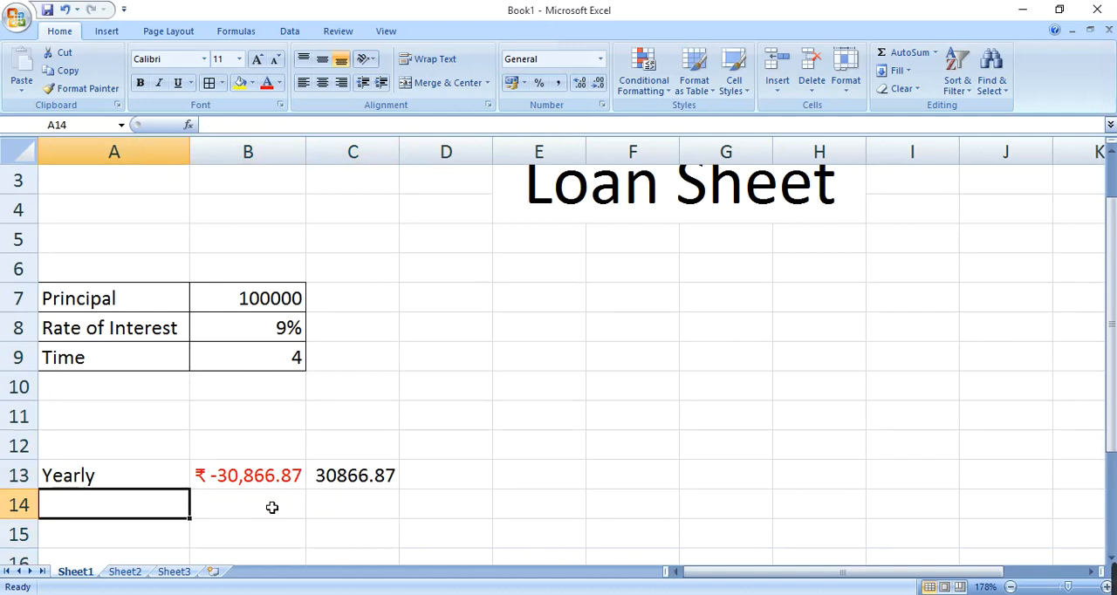
text(ha)
key(BackSpace)
key(BackSpace)
text(Ha)
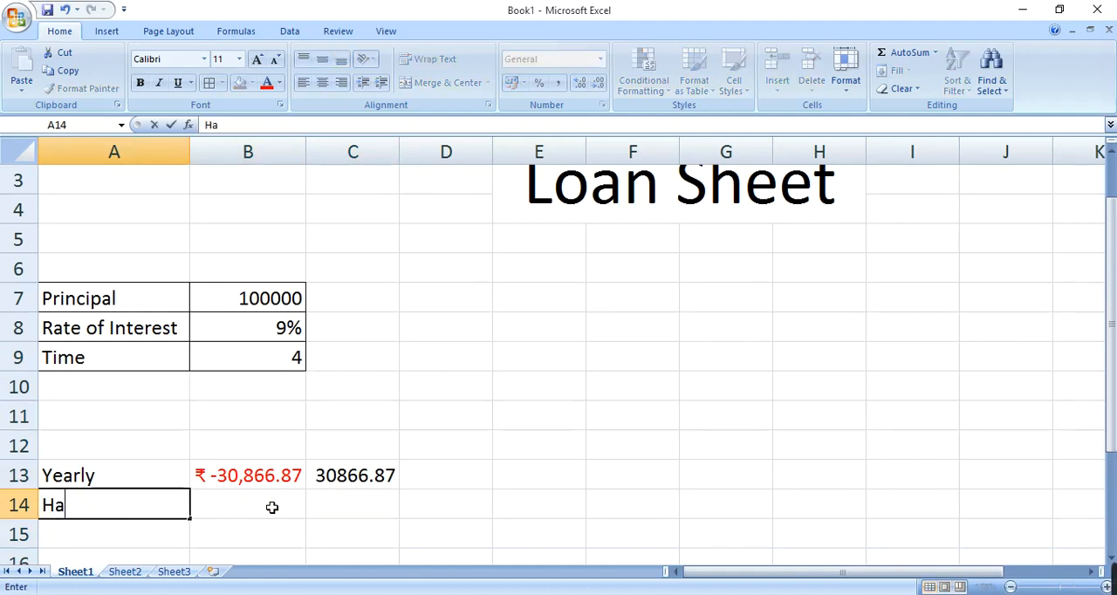
text(lf Year)
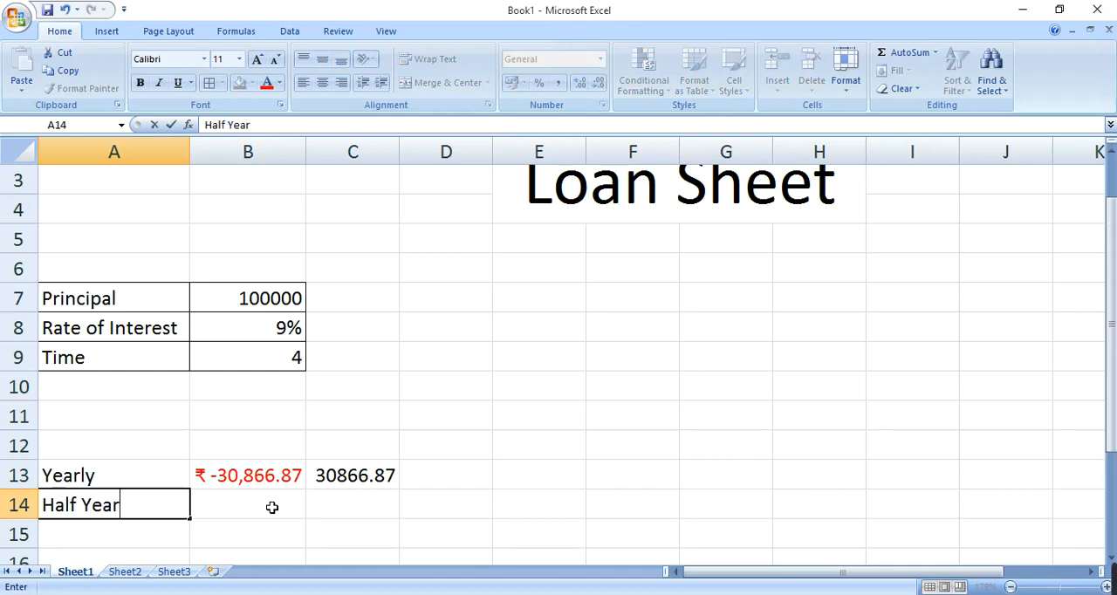
text(ly)
Step: Insert the recently used PMT function into cell B14 for the half-yearly payment
click(272, 507)
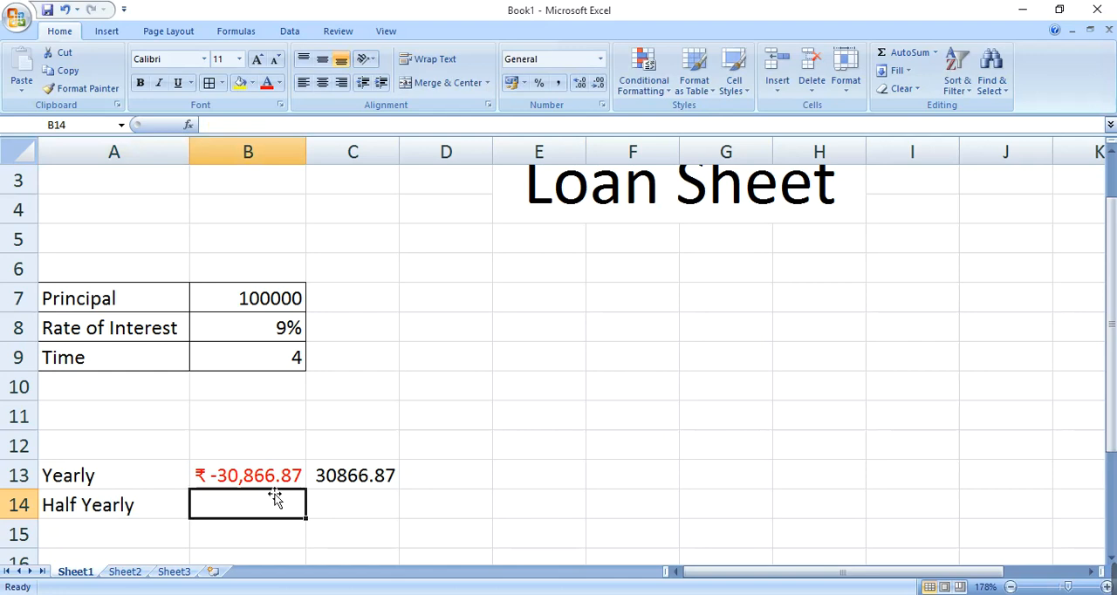
click(192, 127)
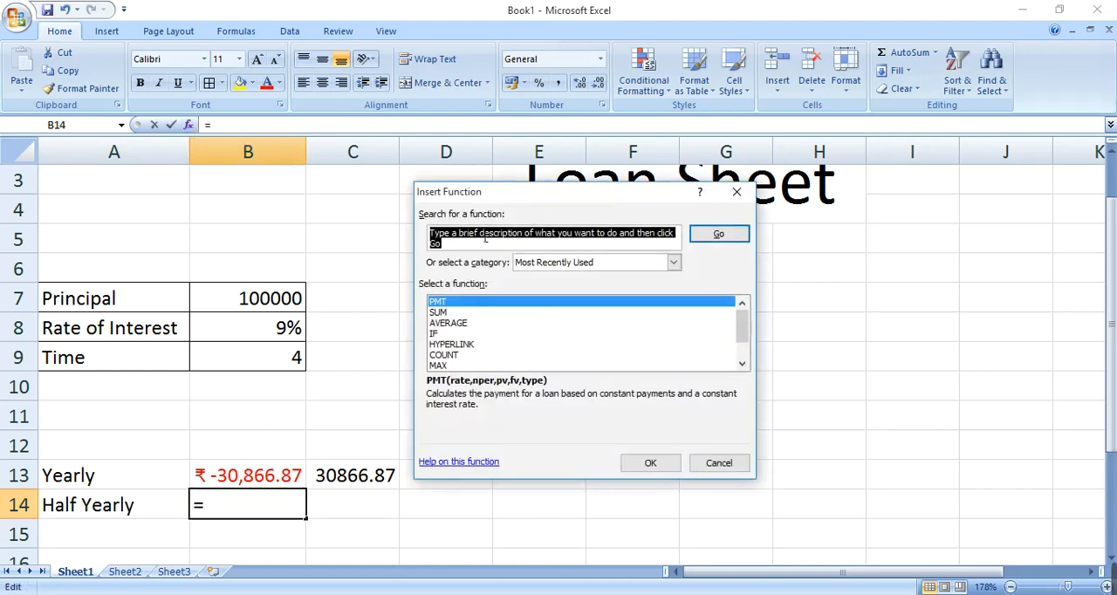
click(449, 306)
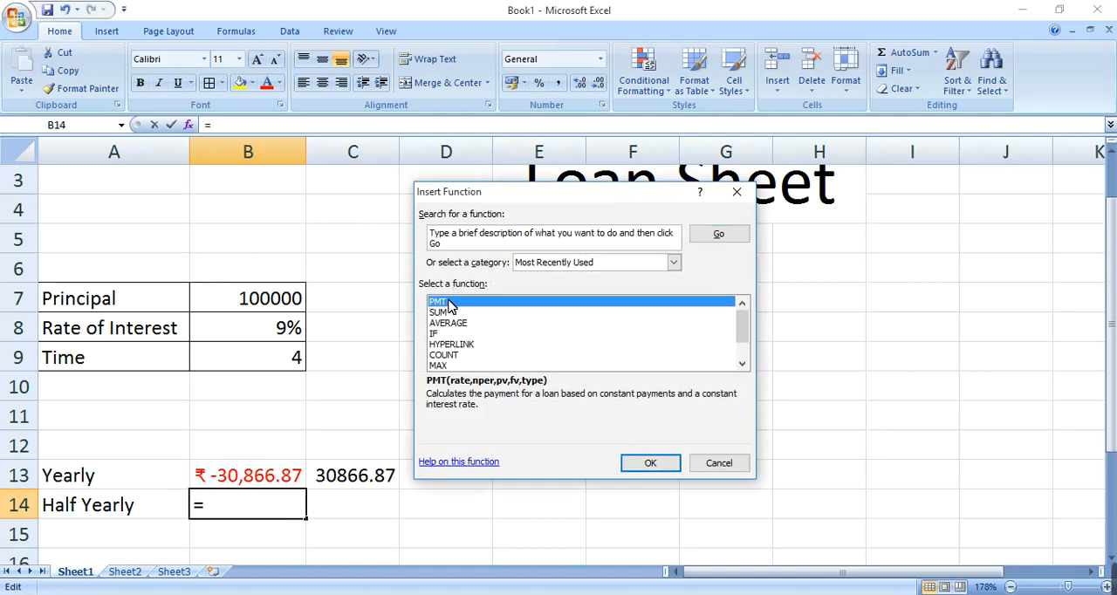
click(643, 463)
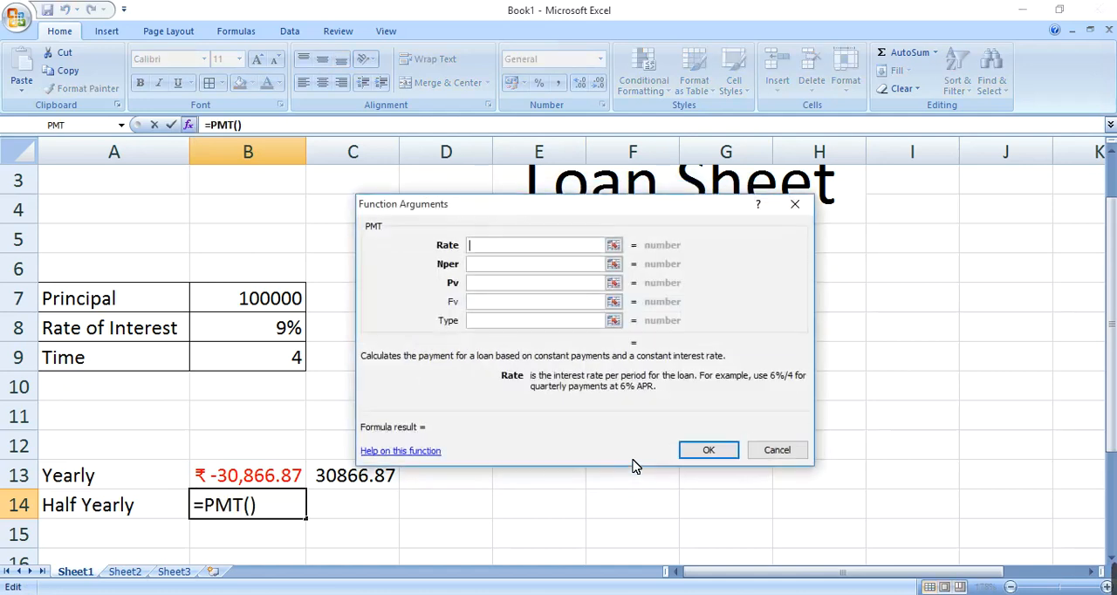
Step: Set the Rate argument of the half-yearly PMT function to B8/2
drag(582, 214, 635, 274)
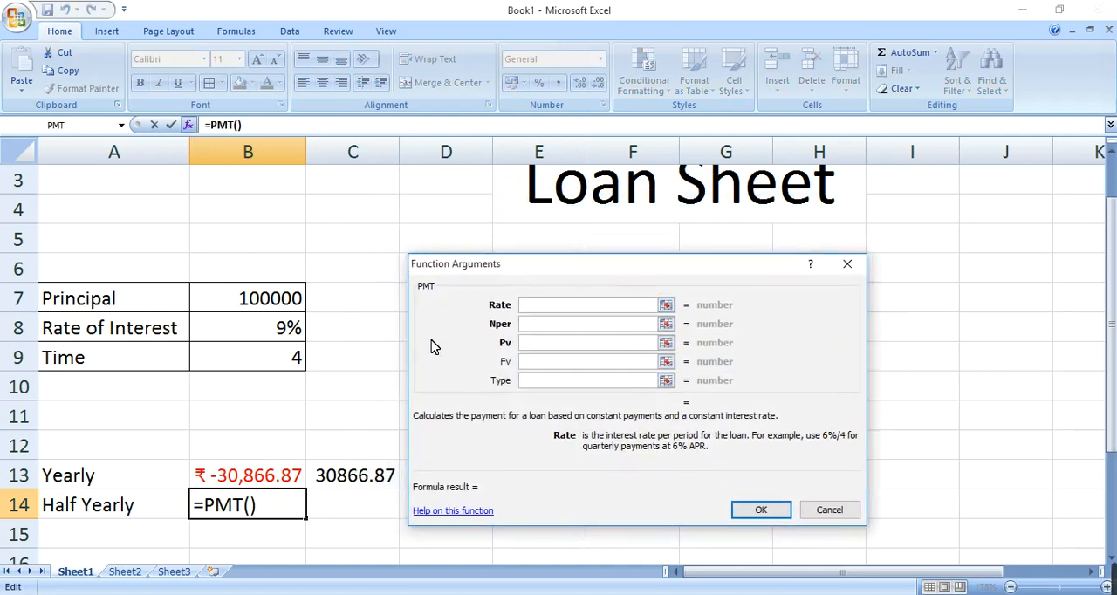
click(297, 337)
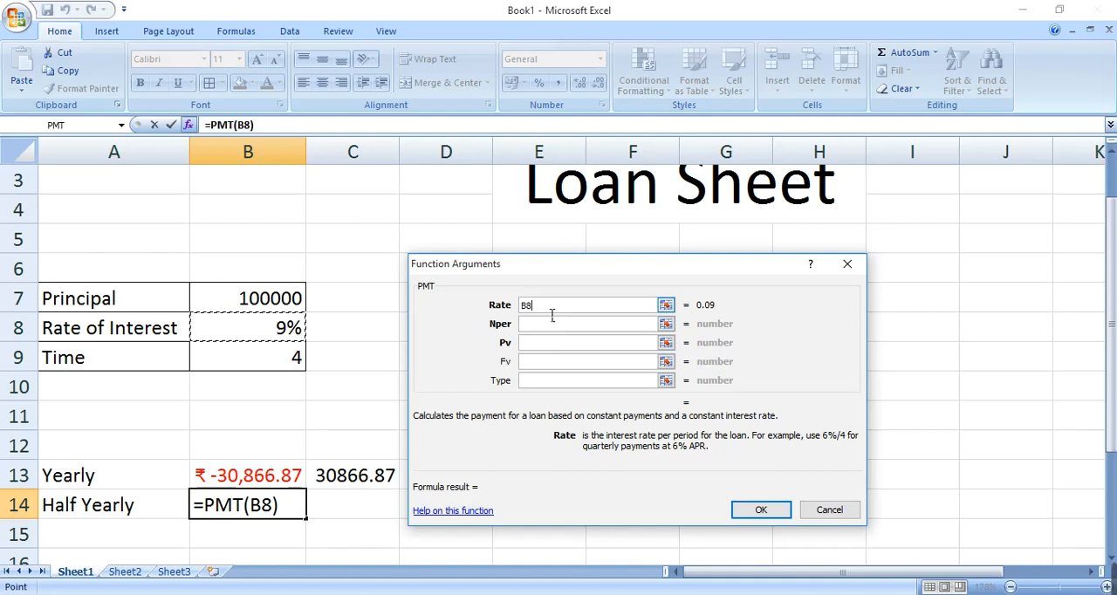
text(/2)
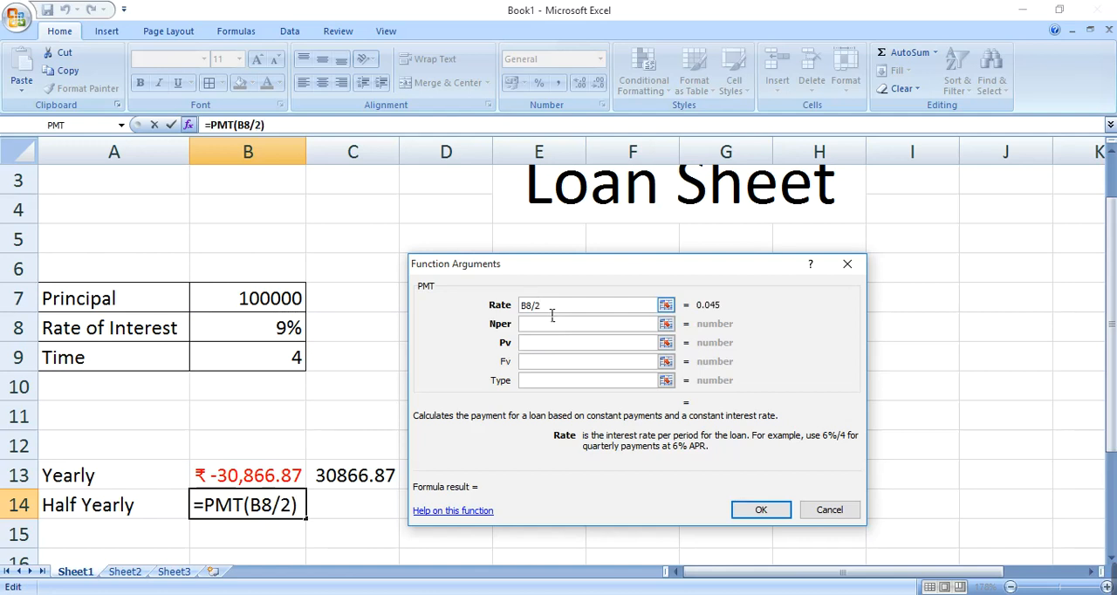
Step: Set the Nper argument of the half-yearly PMT function to B9*2
click(548, 327)
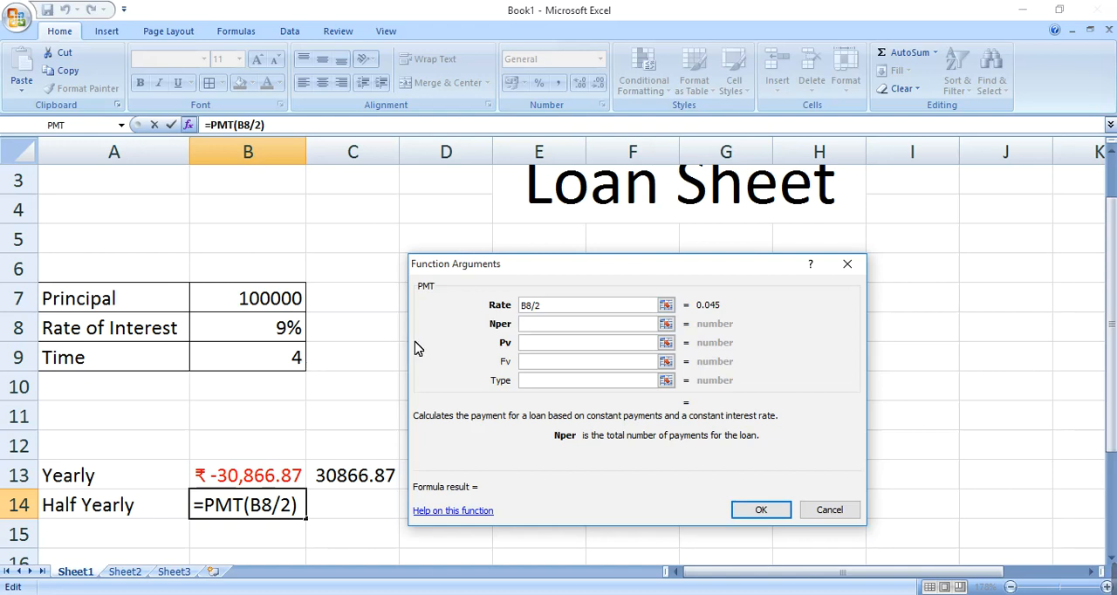
click(301, 366)
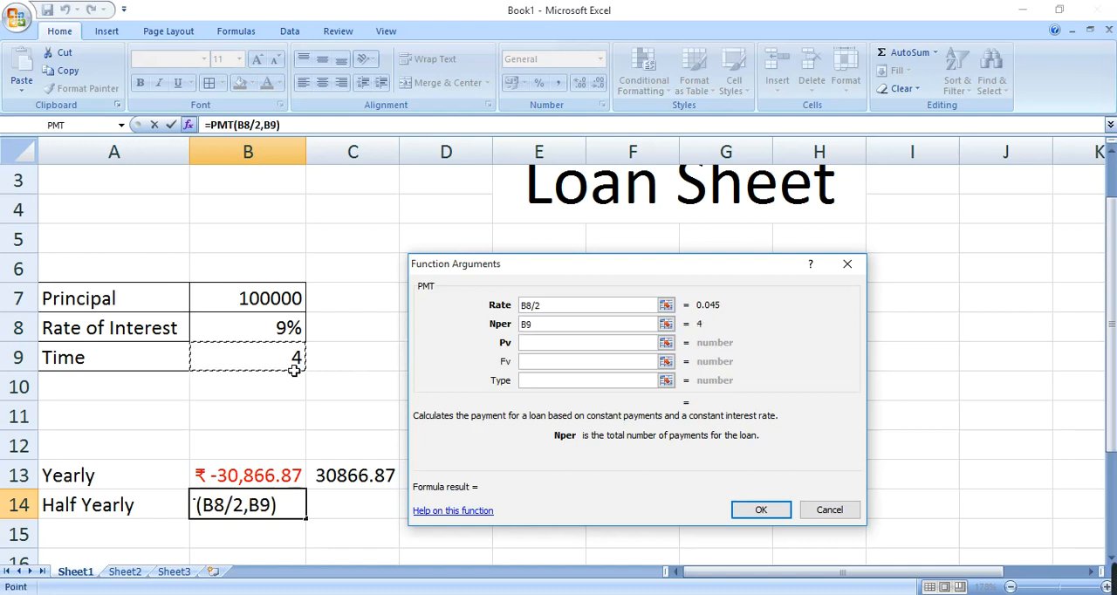
text(*)
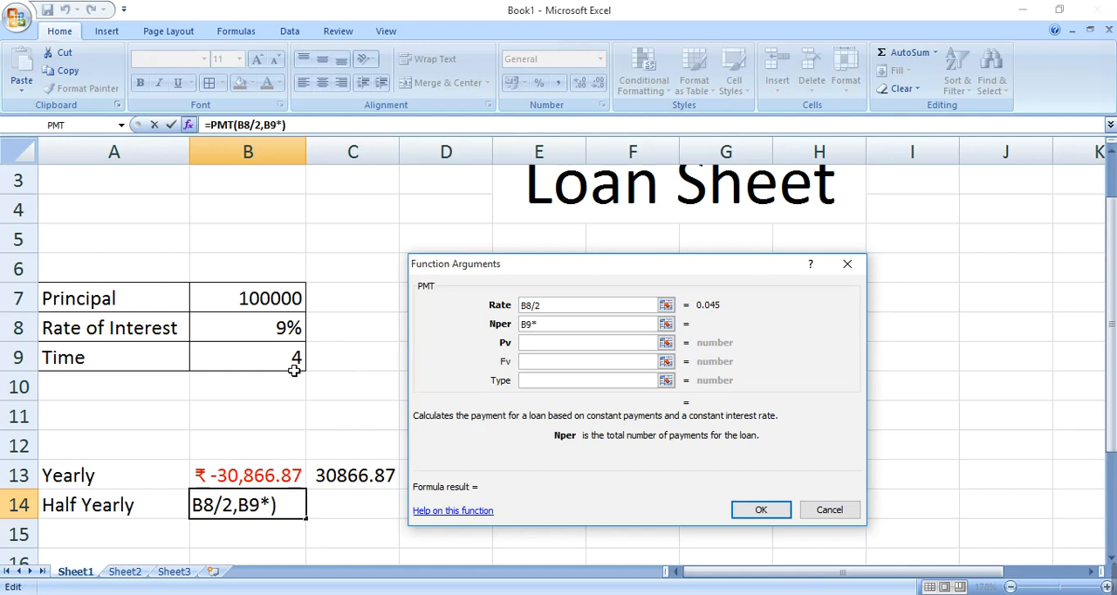
text(2)
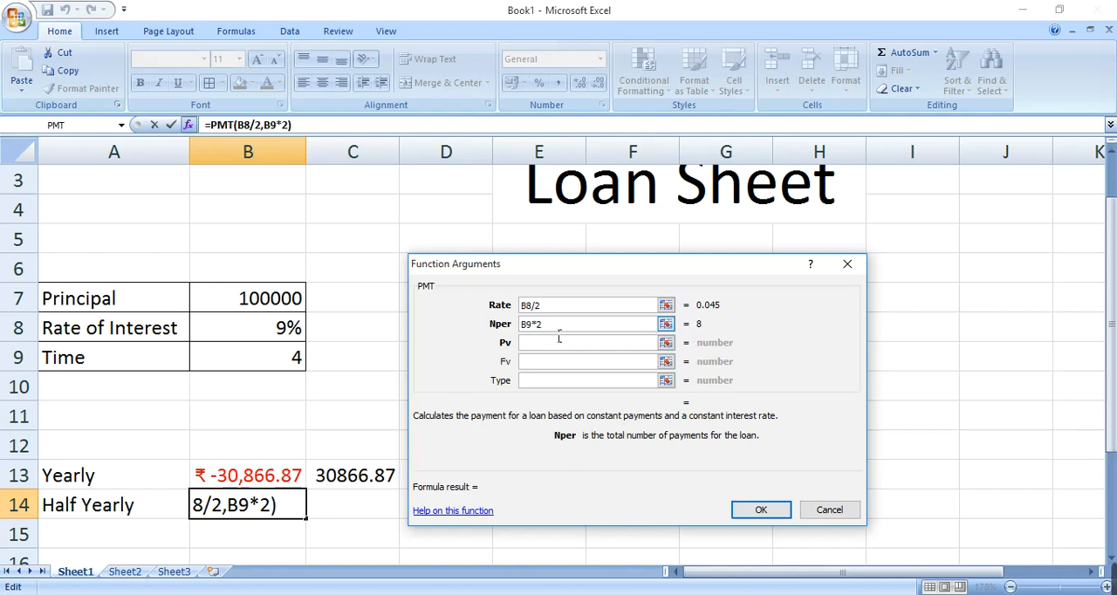
Step: Try the fixed value 8 as the half-yearly Nper argument, and restore the argument to B9*2
drag(559, 328, 504, 324)
text(8)
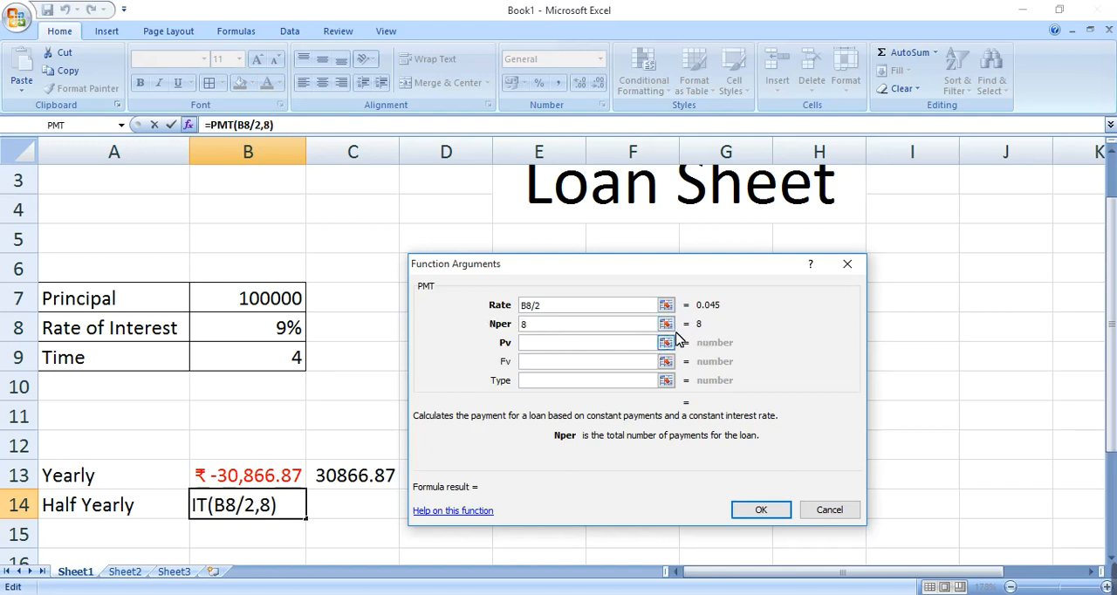
key(BackSpace)
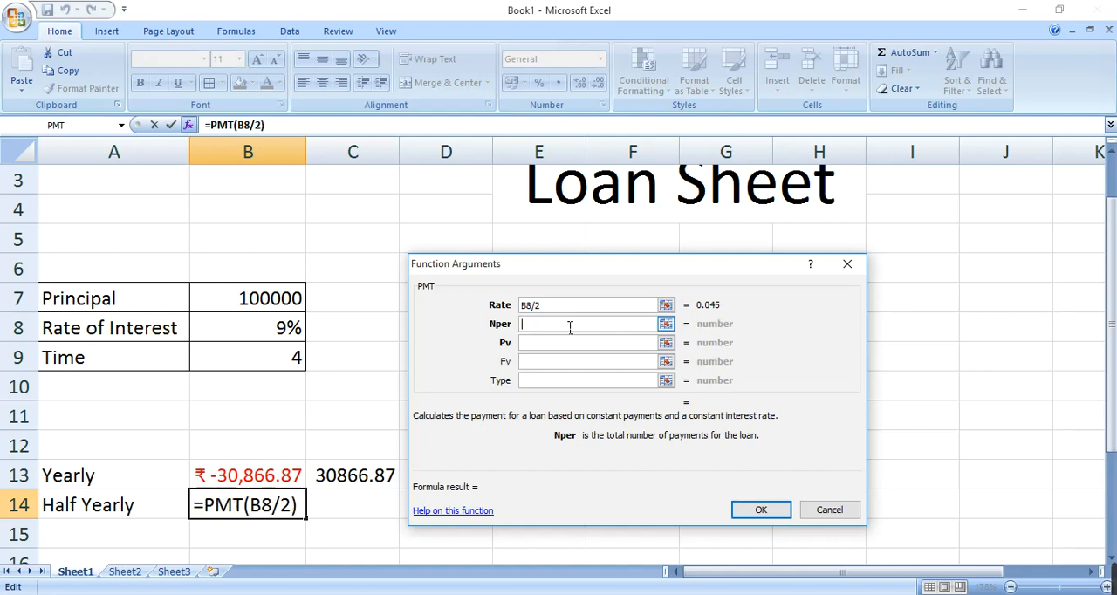
click(254, 365)
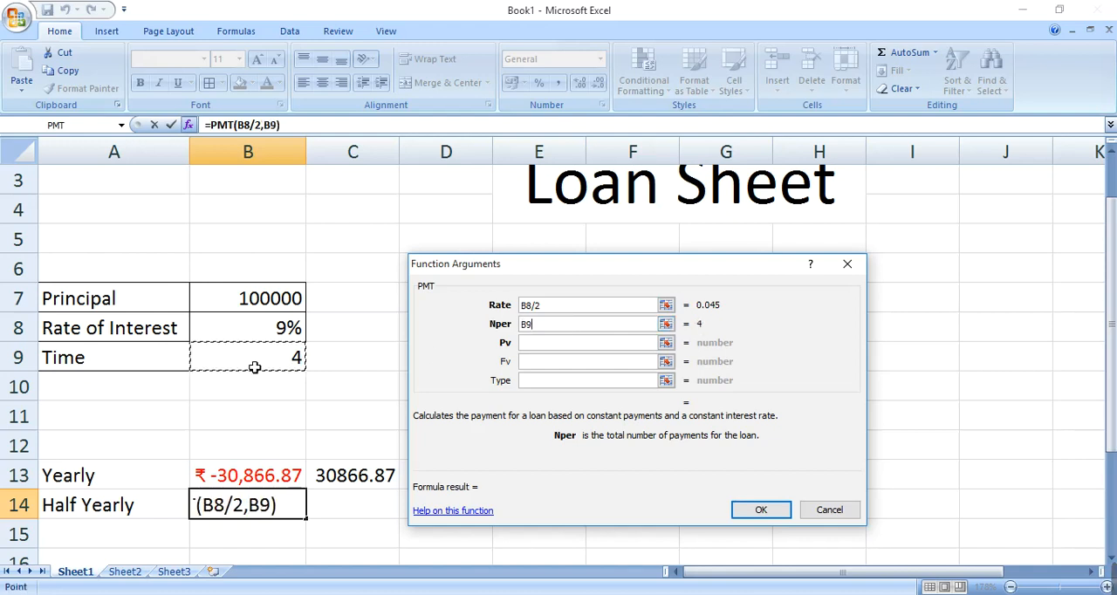
text(*2)
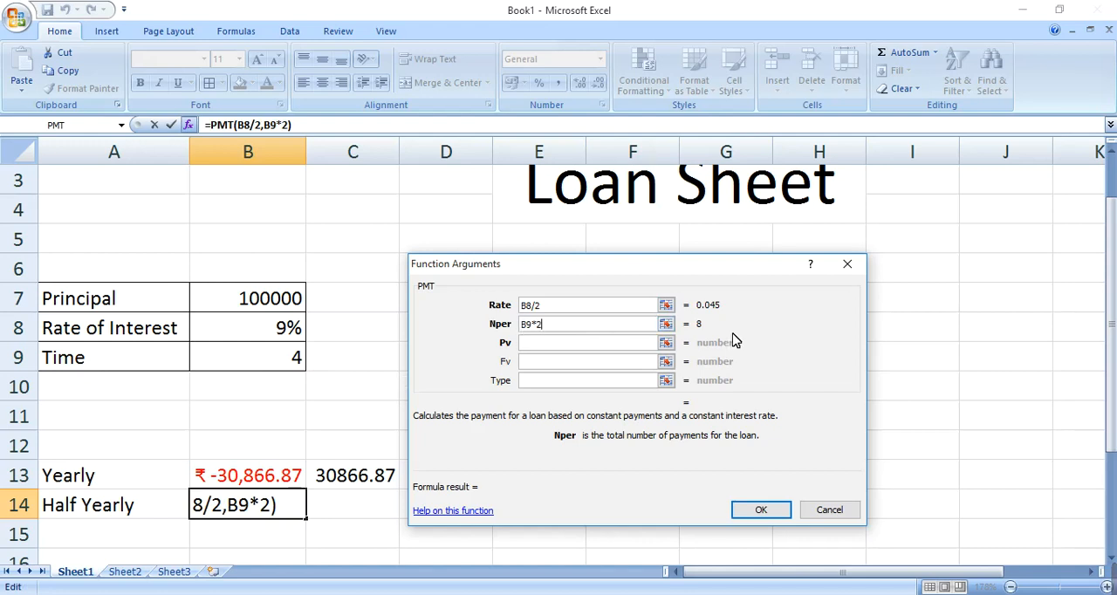
Step: Set the Pv argument to the principal in B7 and complete the half-yearly PMT function
click(581, 348)
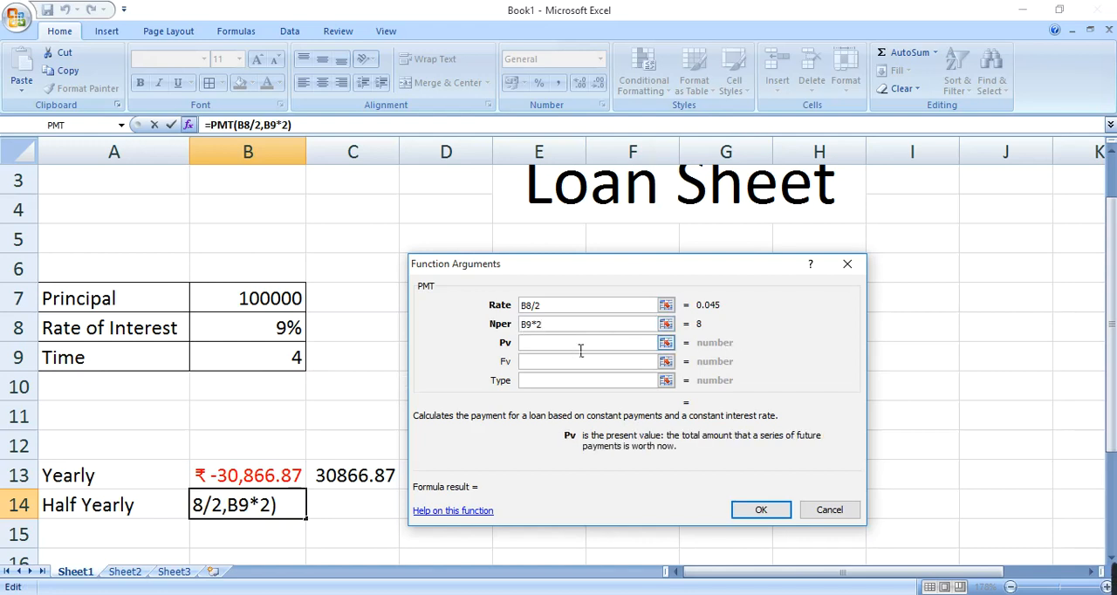
click(288, 307)
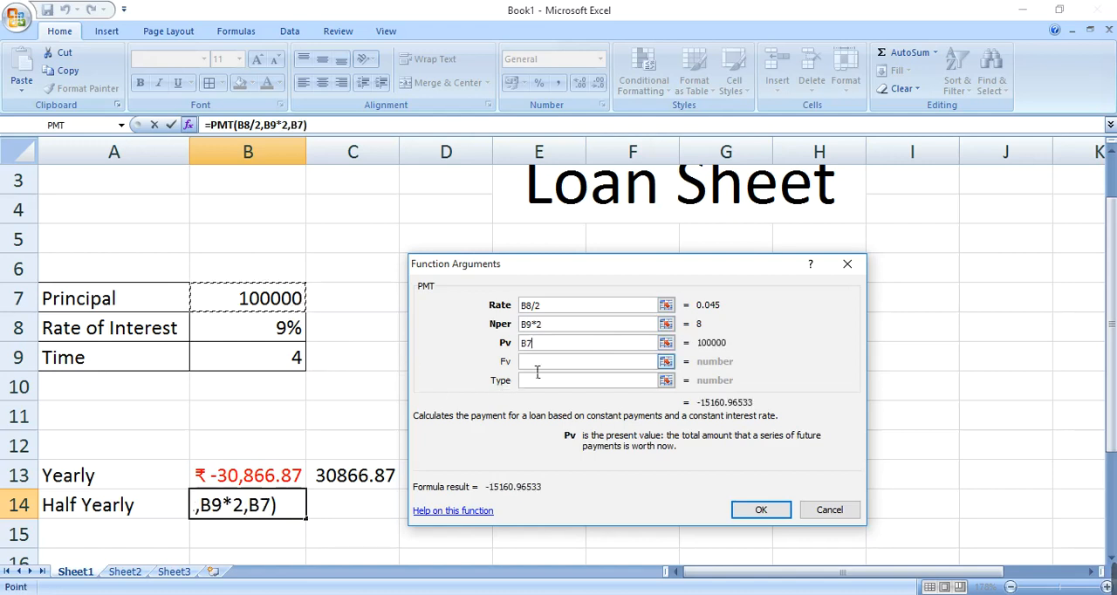
click(752, 511)
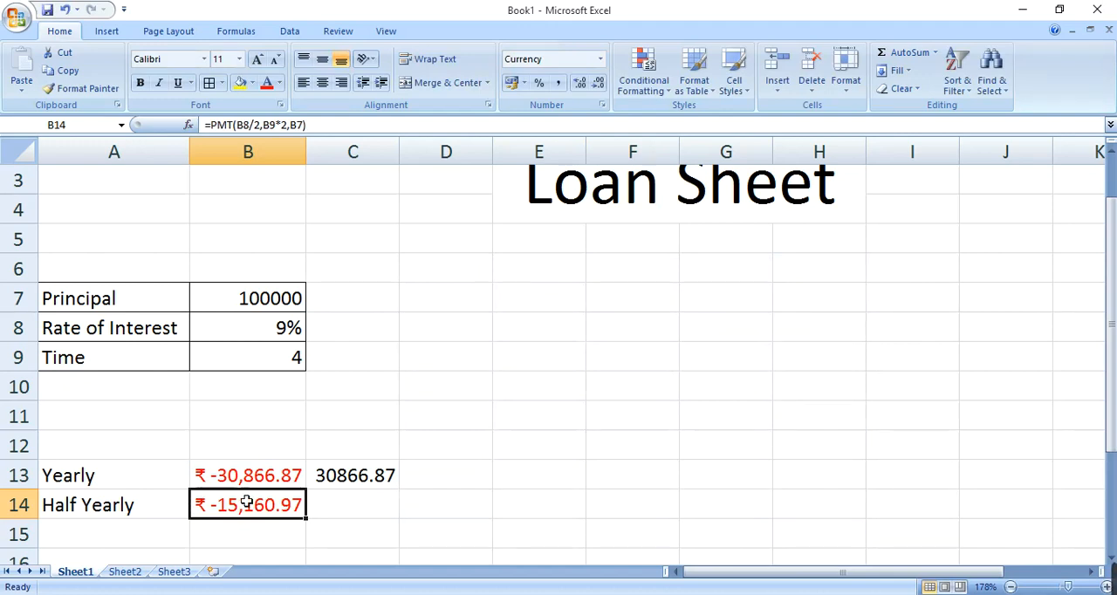
Step: Enter the formula =ABS(B14) in cell C14 to give the half-yearly payment as a positive number
click(354, 513)
text(=abs)
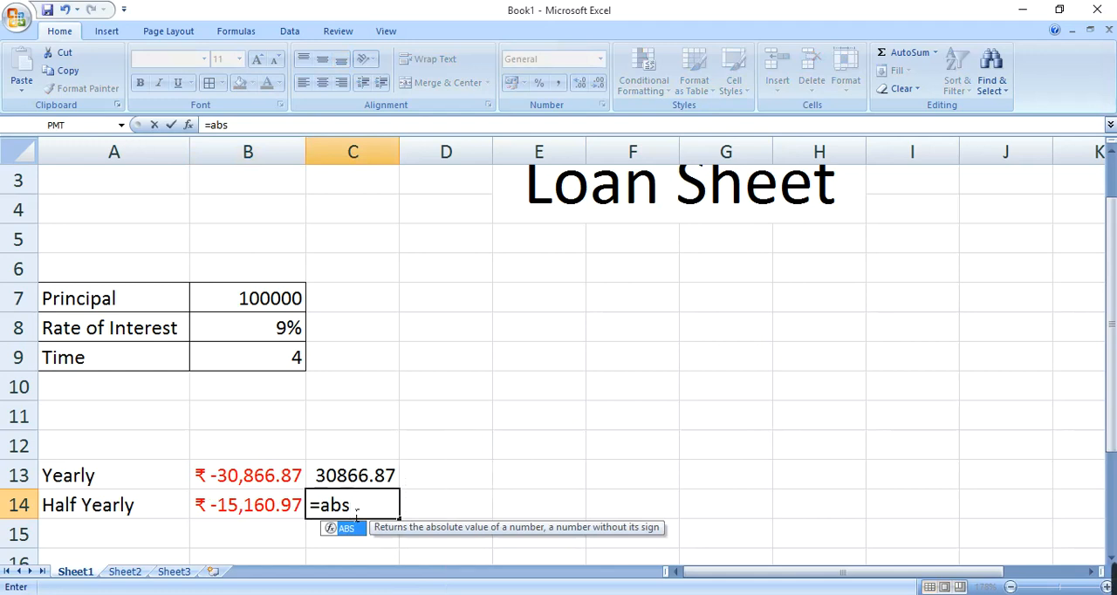
key(Tab)
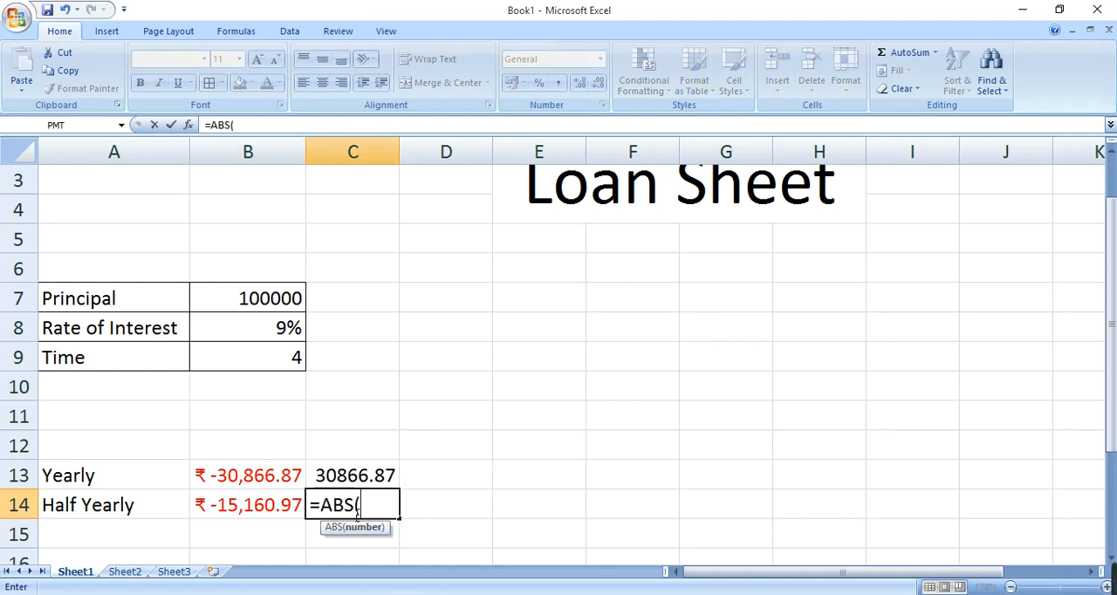
key(Left)
key(Return)
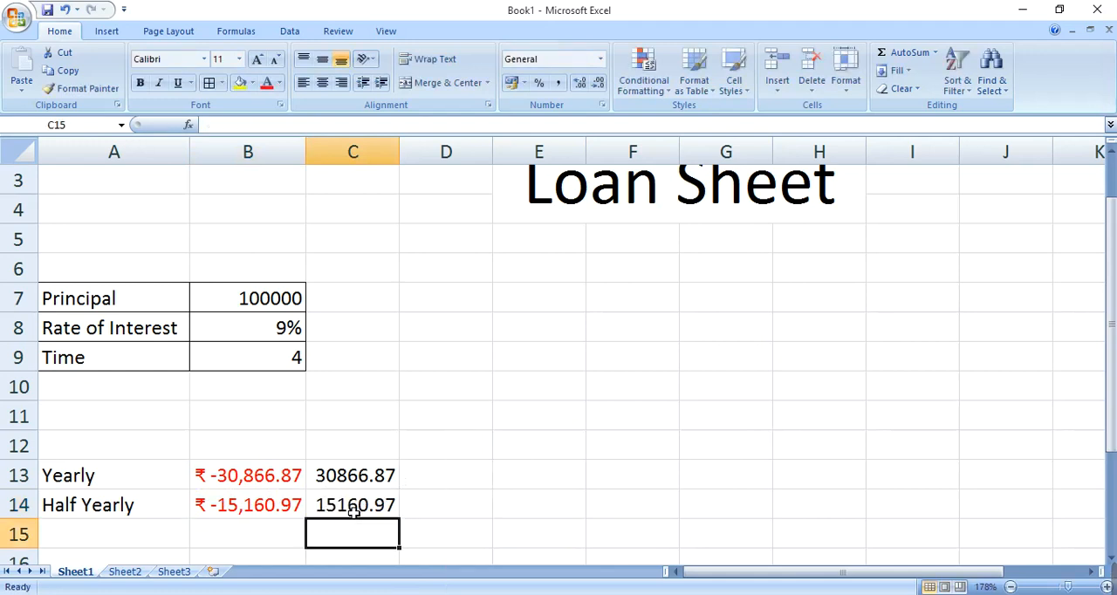
Step: Enter the label "Quarterly" in cell A15, below the half-yearly label
key(Up)
key(Up)
key(Down)
key(Down)
key(Left)
key(Left)
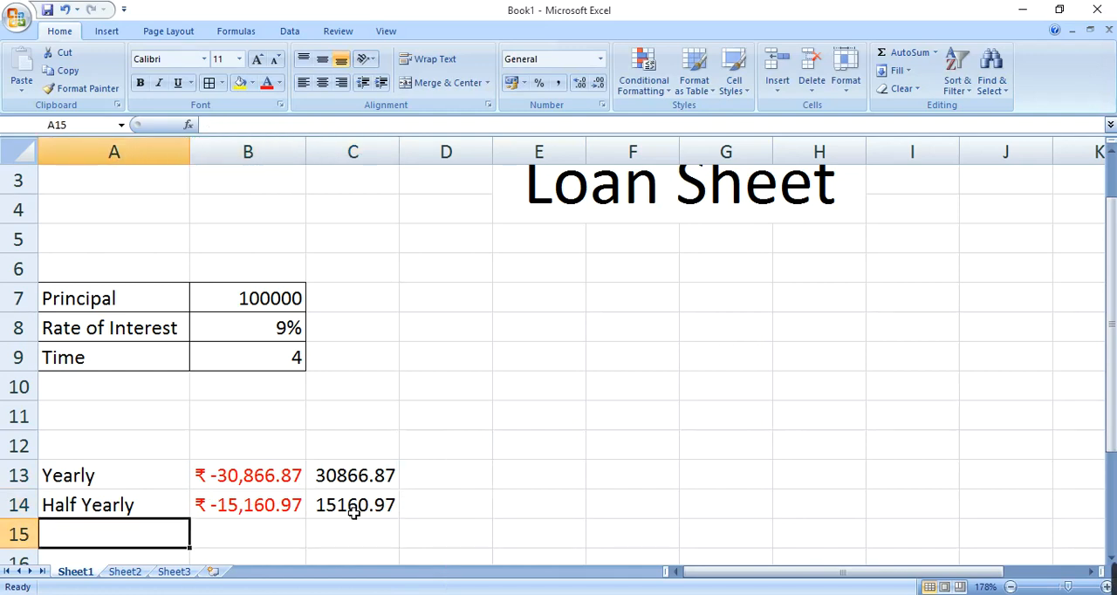
text(Q)
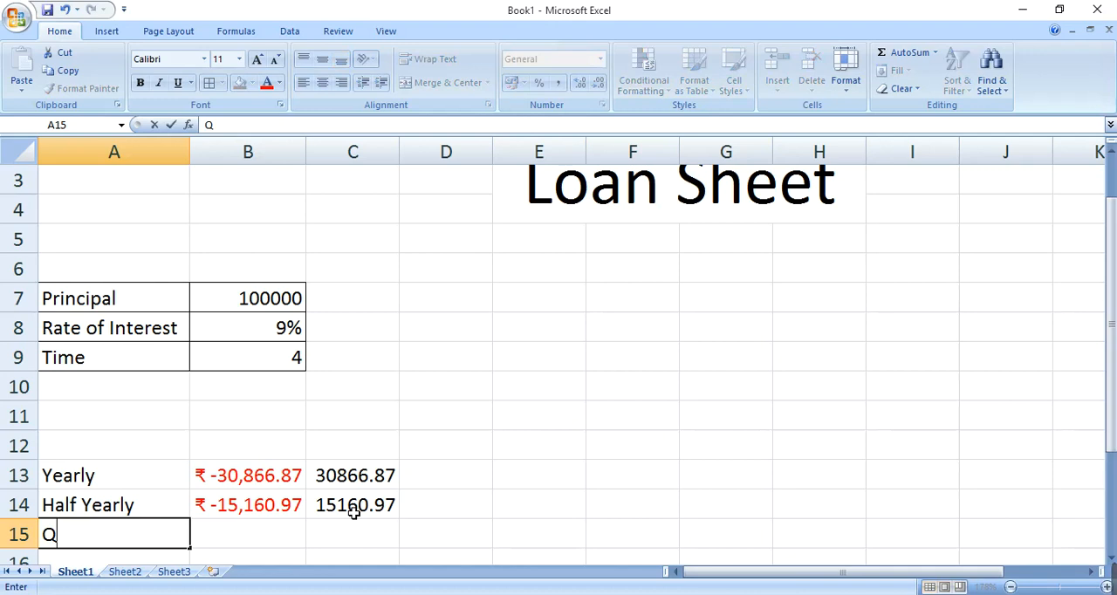
text(uarter)
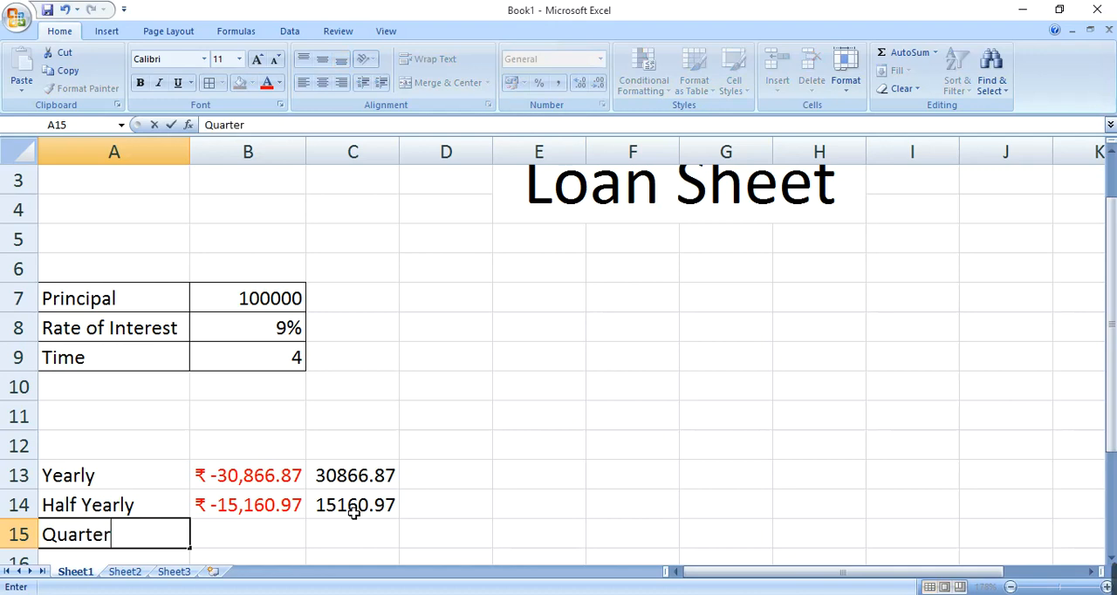
text(ly)
key(Tab)
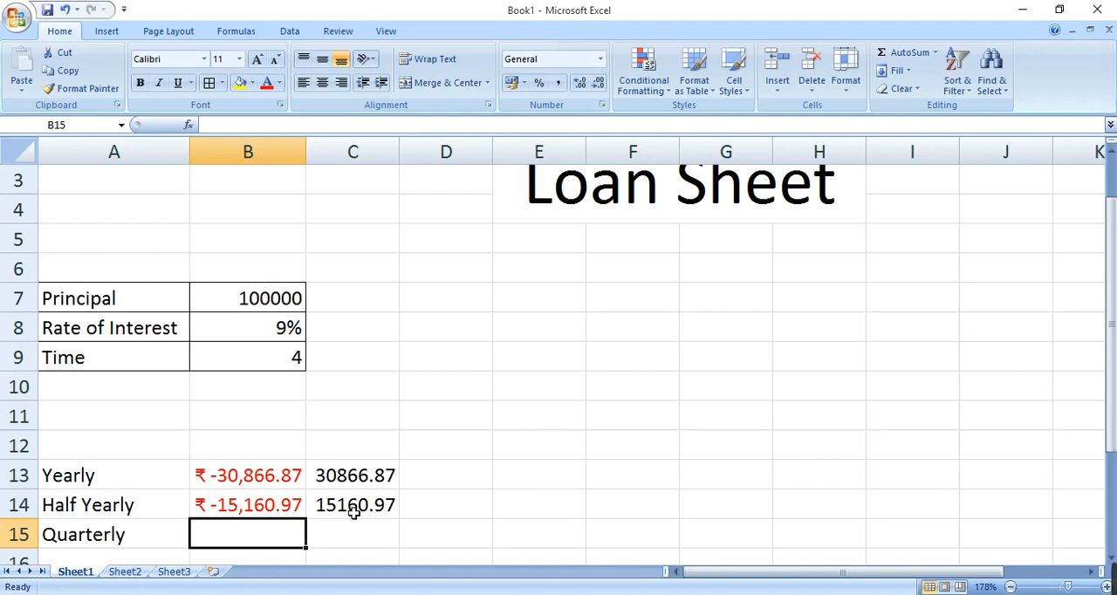
key(Down)
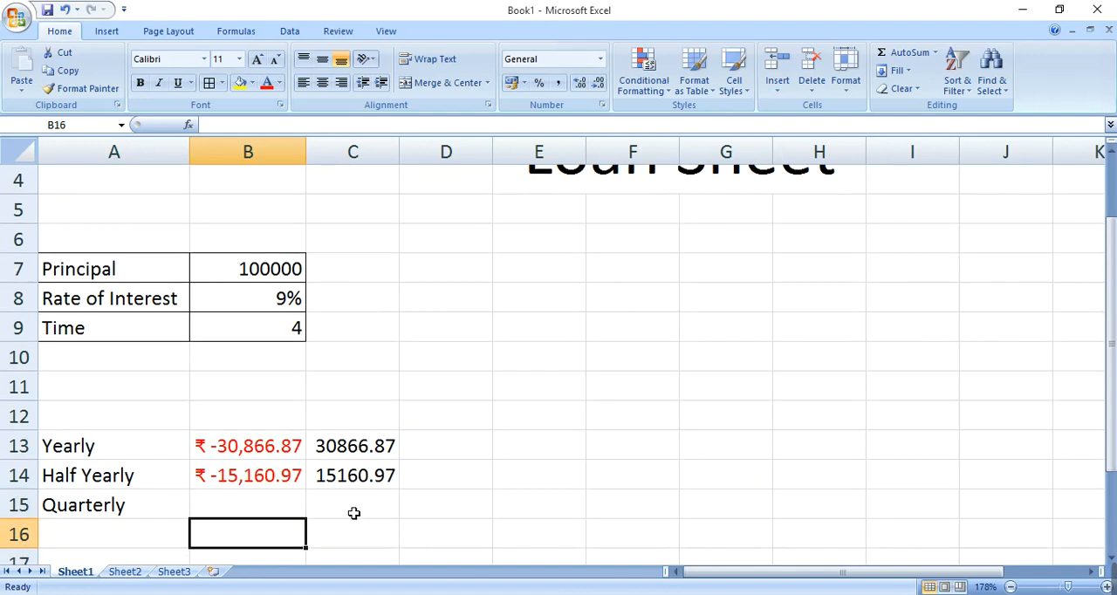
key(Up)
key(Left)
key(Right)
key(Right)
key(Left)
text(=)
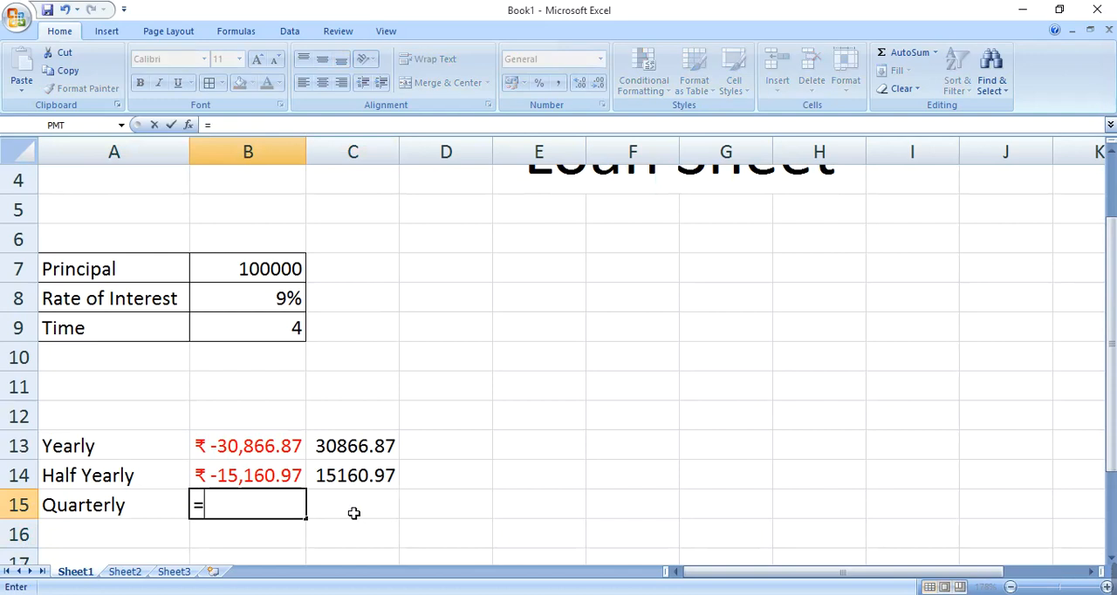
key(Escape)
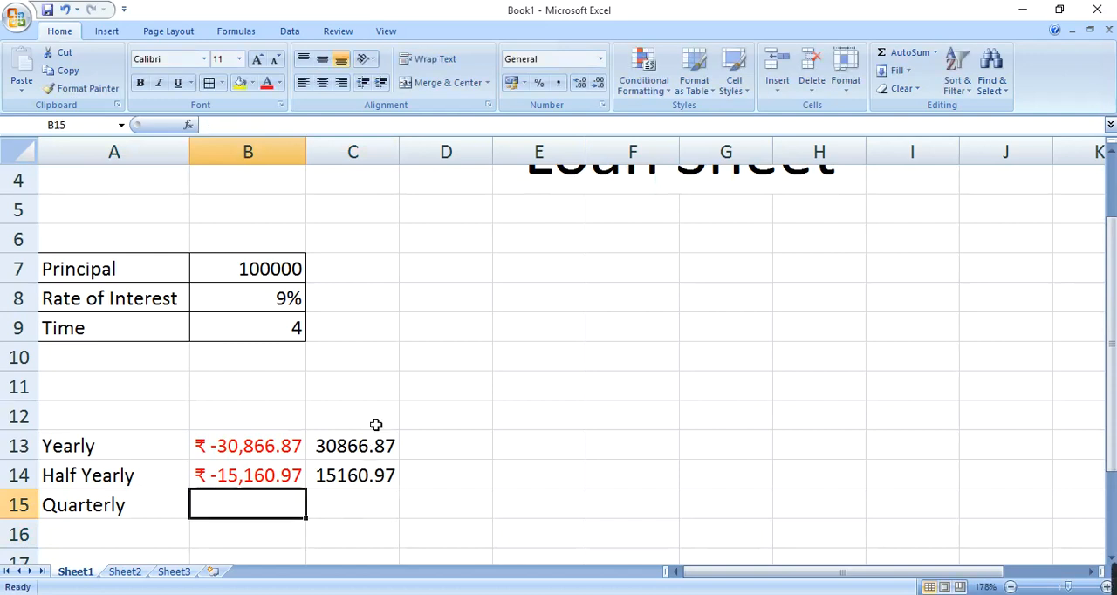
Step: Insert the recently used PMT function into cell B15 and set its Rate argument to B8/4
click(189, 125)
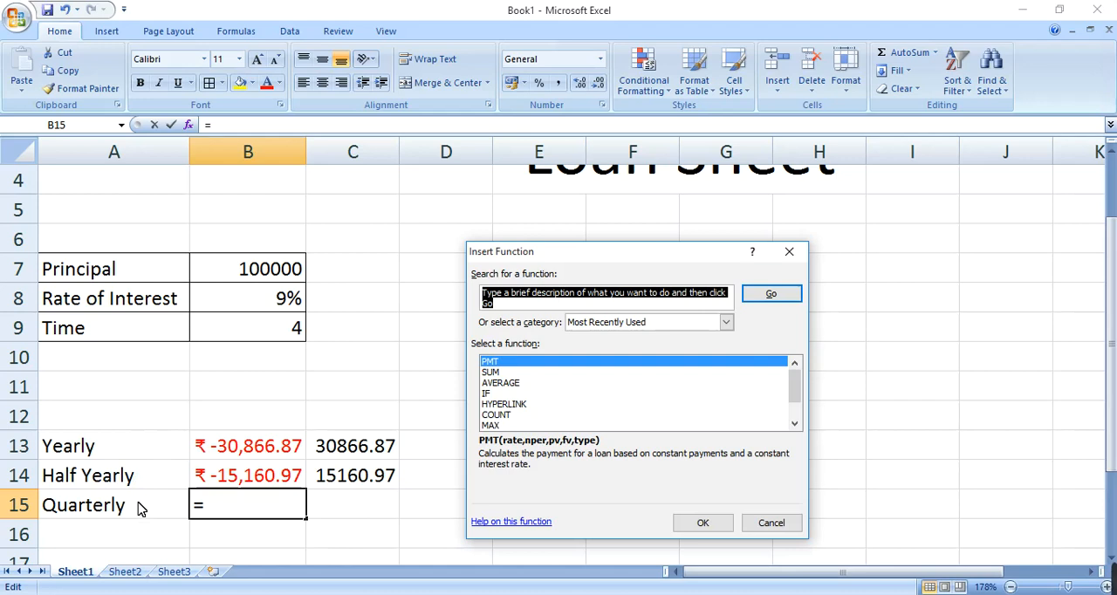
click(506, 368)
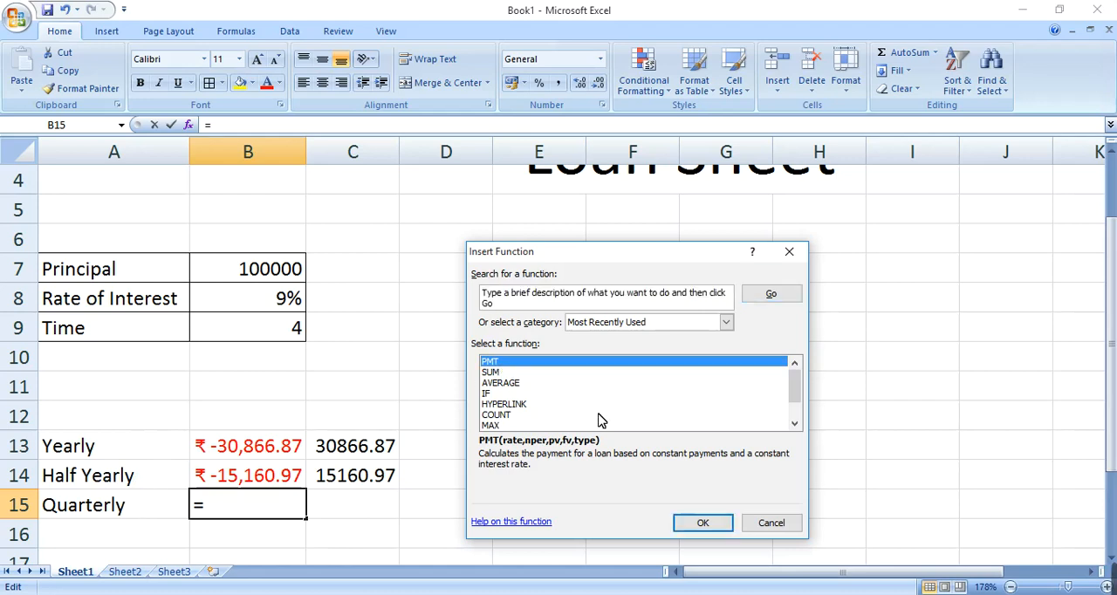
click(691, 525)
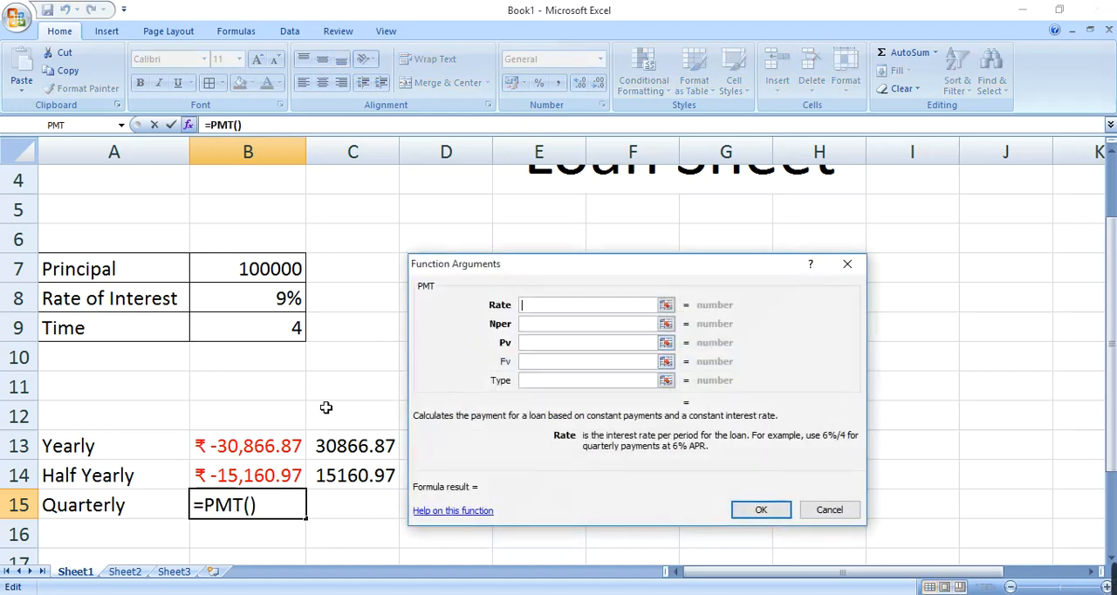
click(277, 297)
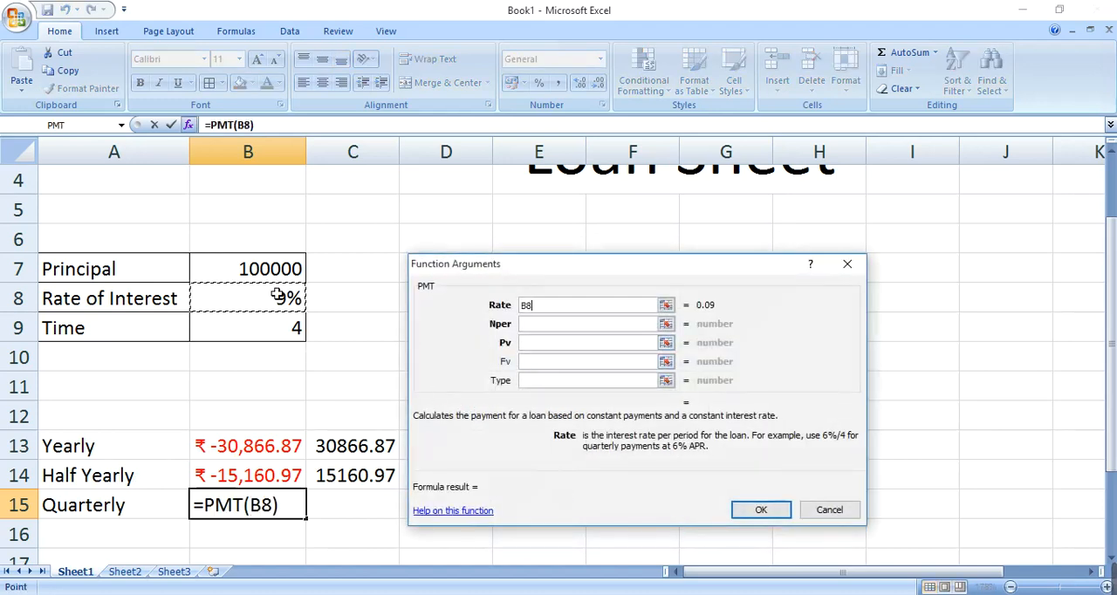
text(/)
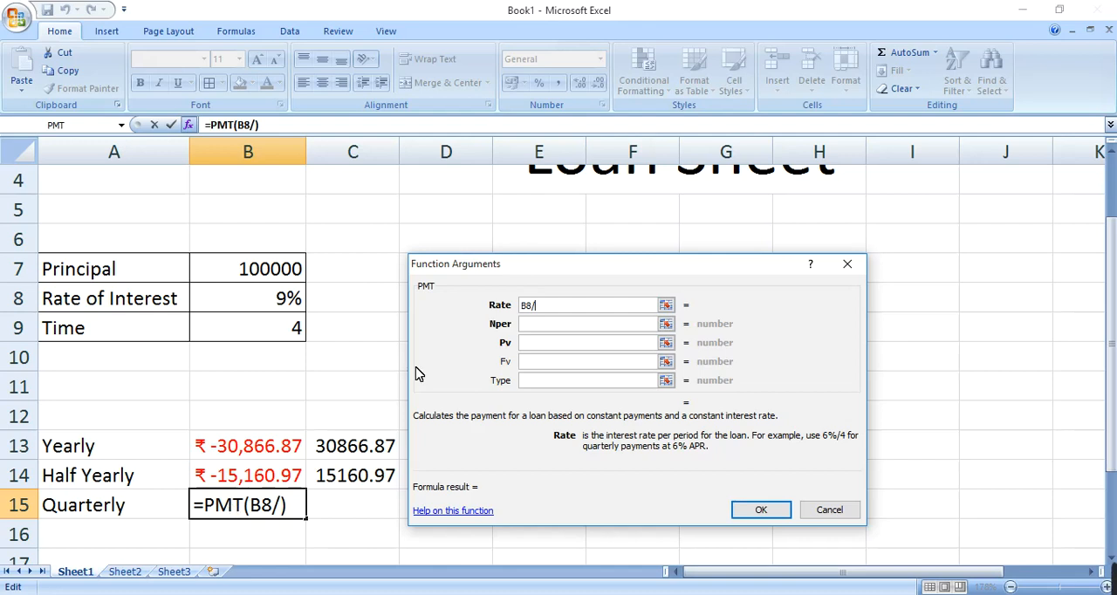
text(4)
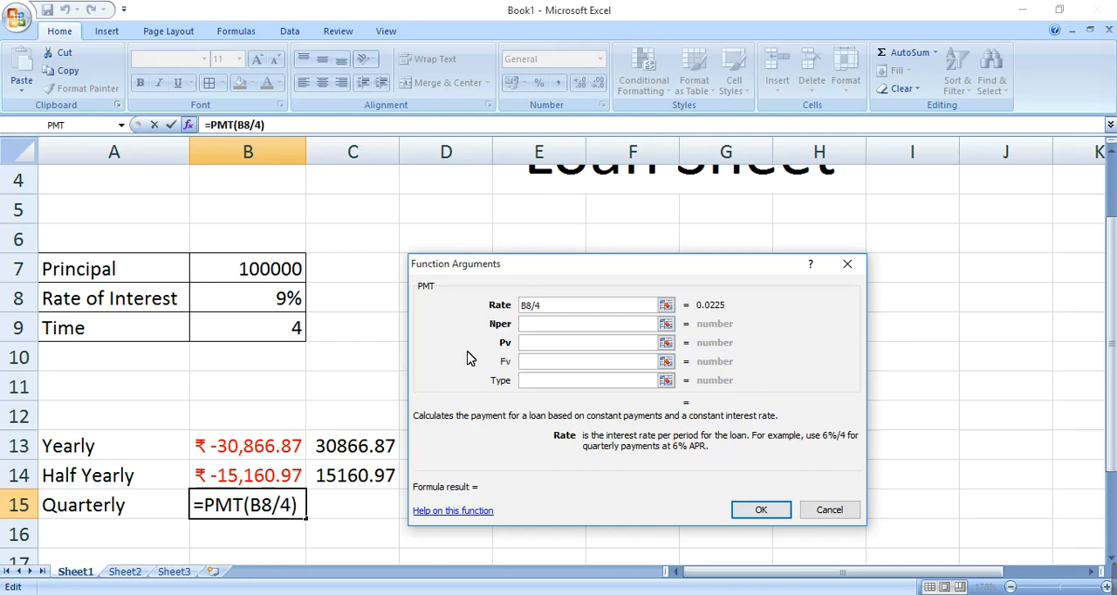
Step: Set the quarterly PMT function's Nper argument to B9*4 and Pv to B7, and complete the function
click(532, 326)
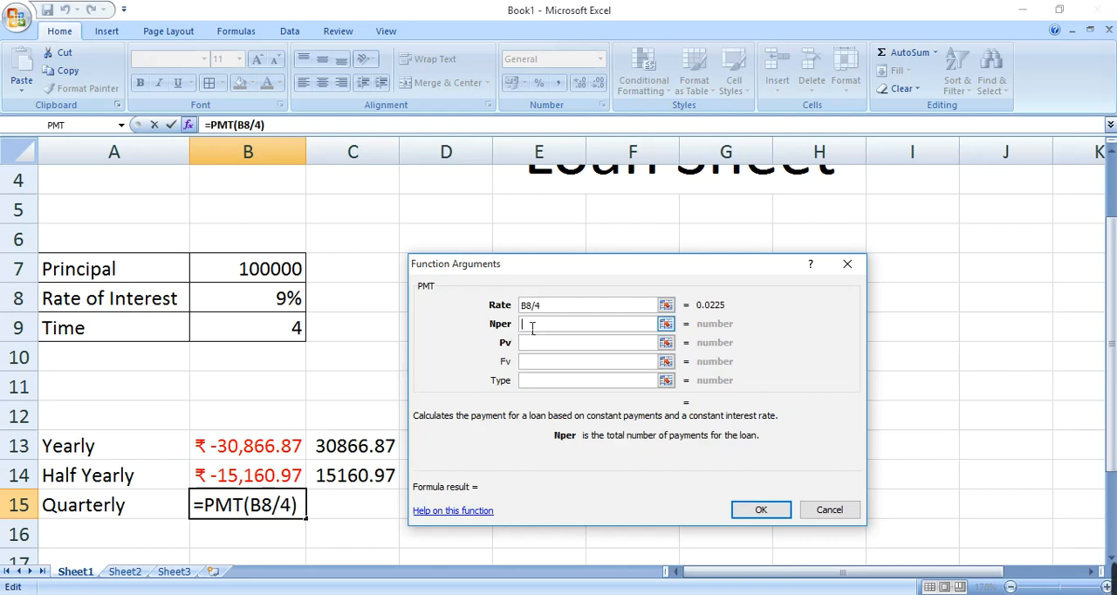
click(288, 326)
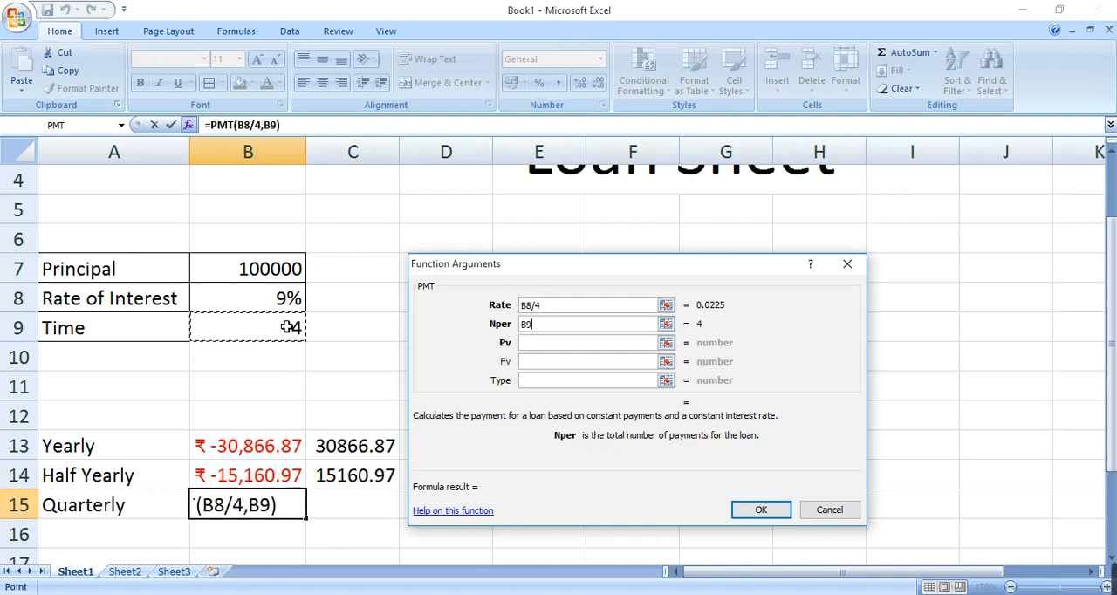
text(*)
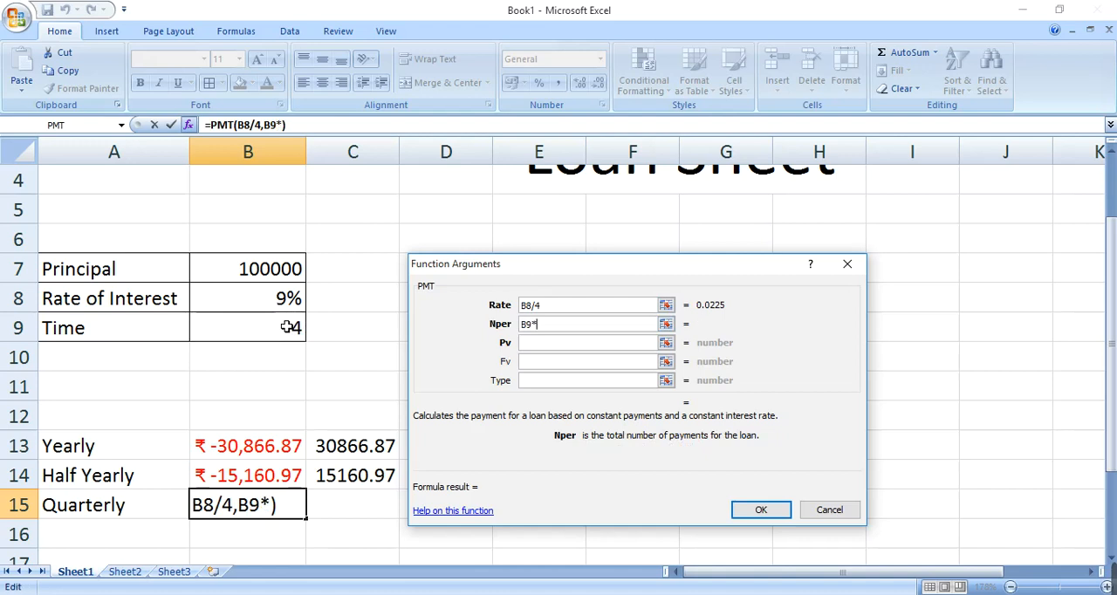
text(4)
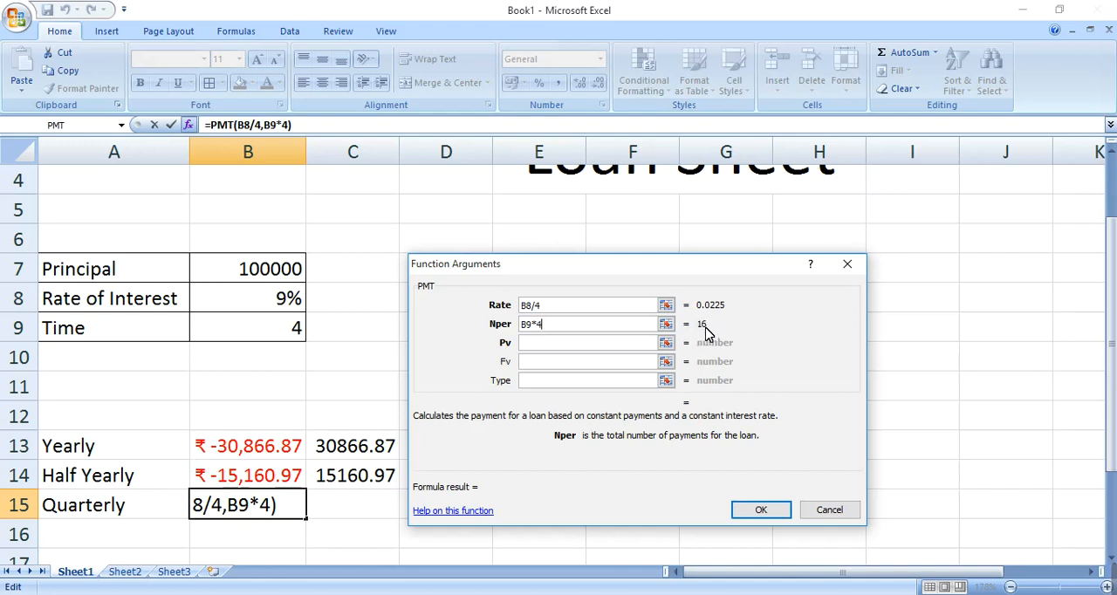
click(601, 349)
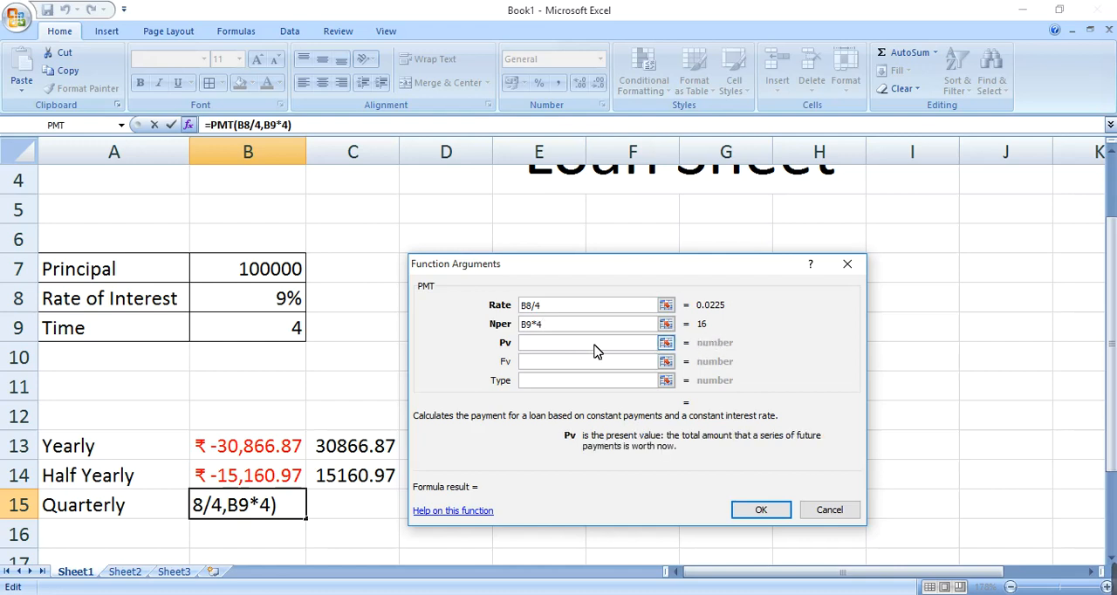
click(295, 274)
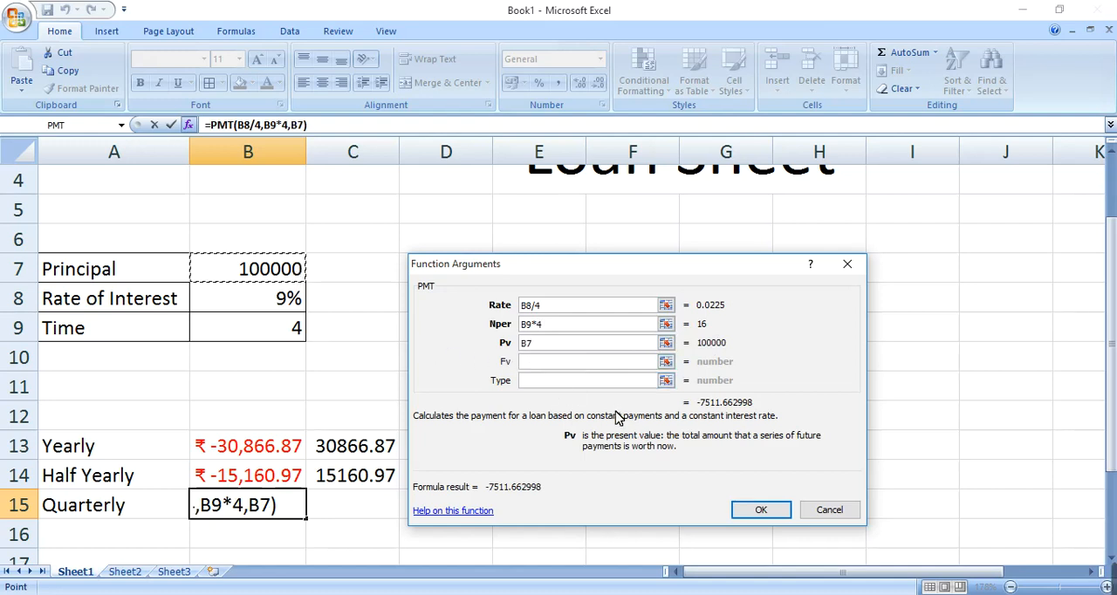
click(788, 517)
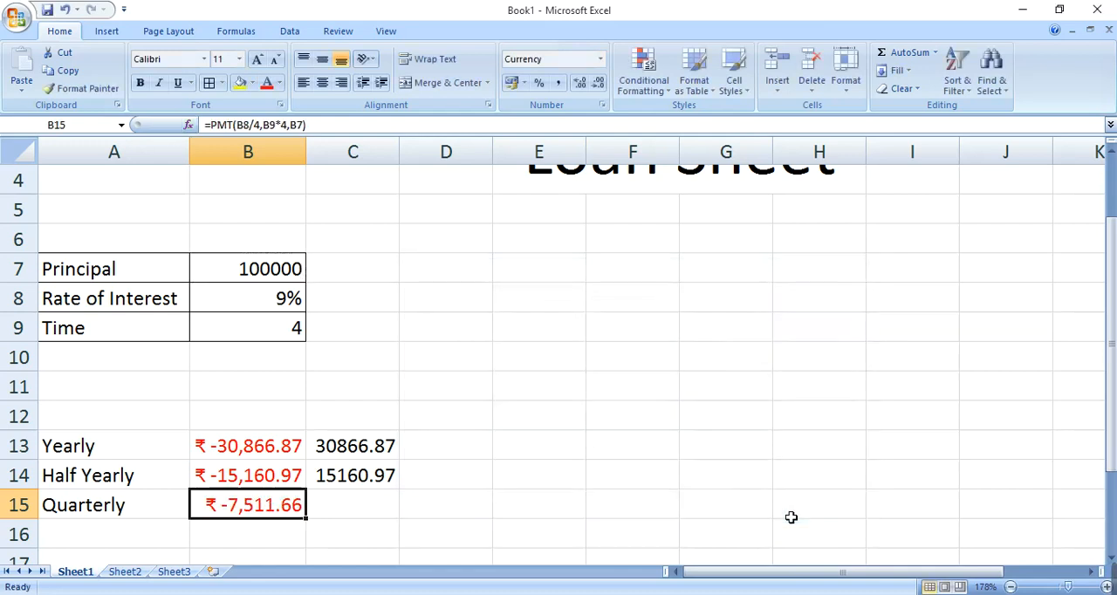
Step: Enter the formula =ABS(B15) in cell C15 to give the quarterly payment as a positive number
click(377, 518)
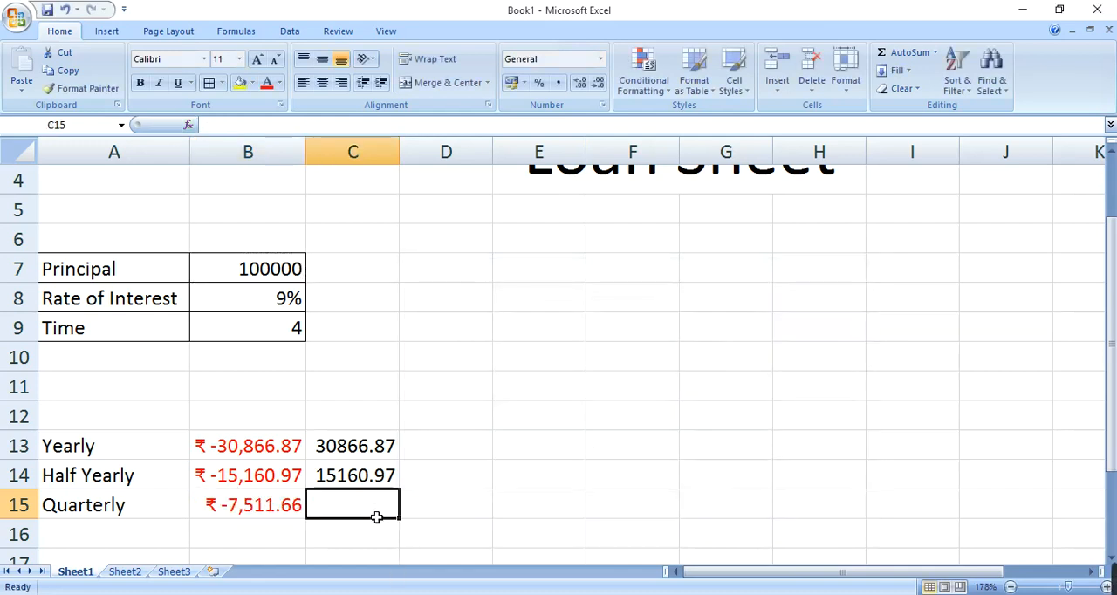
text(=)
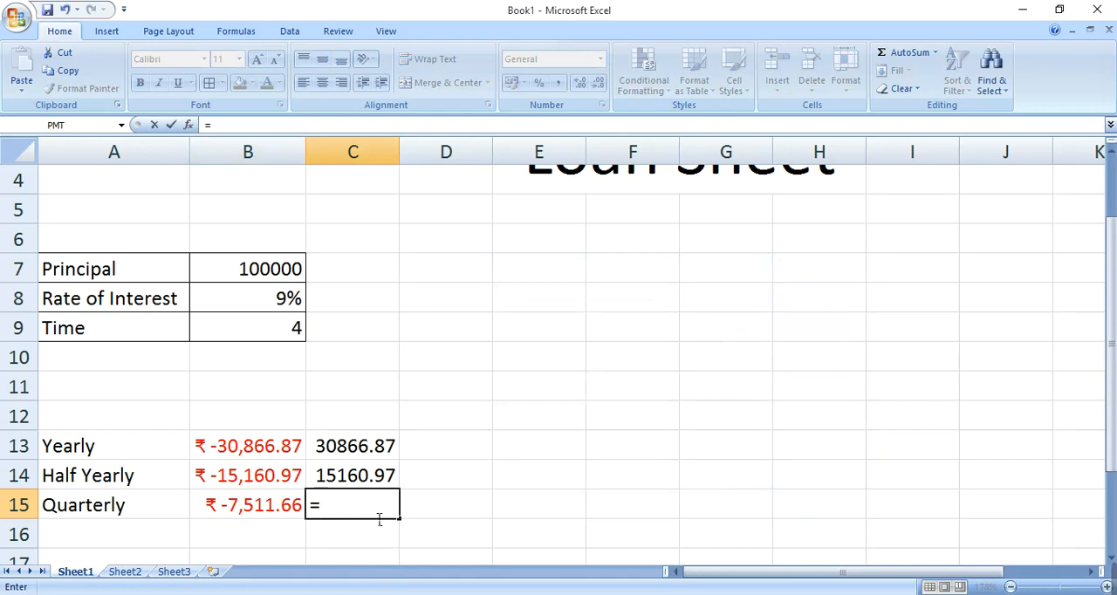
key(Left)
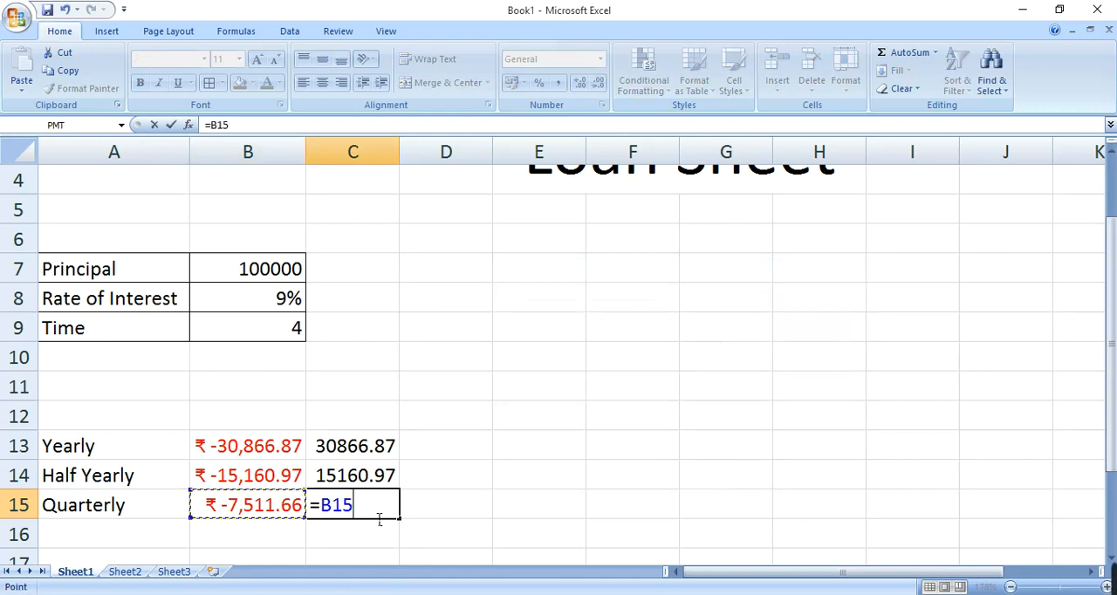
key(BackSpace)
key(BackSpace)
key(BackSpace)
text(abs)
key(Tab)
key(Left)
key(Return)
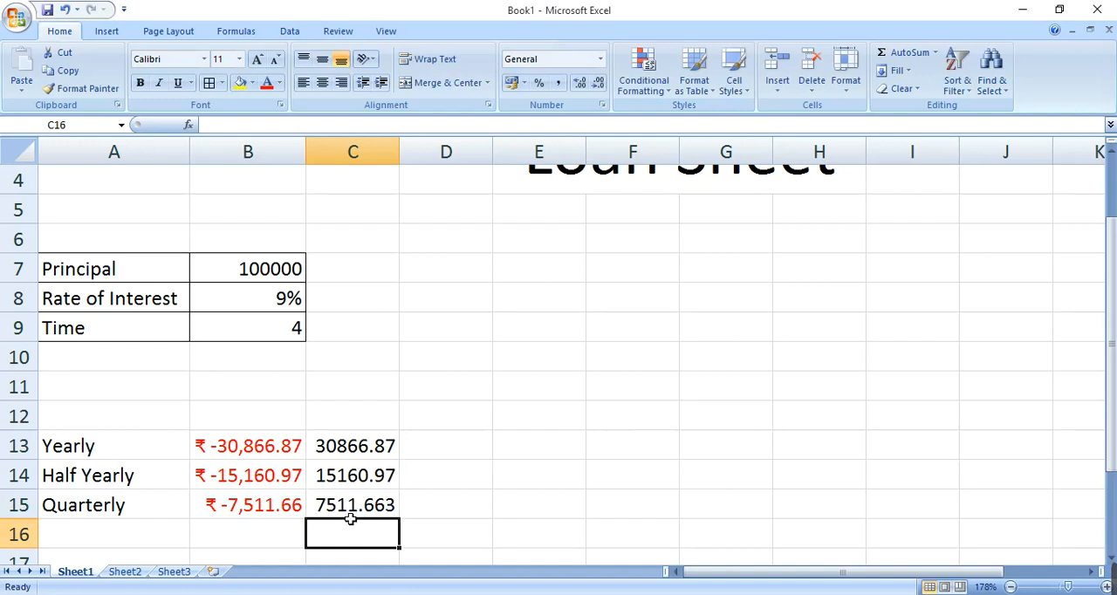
click(339, 508)
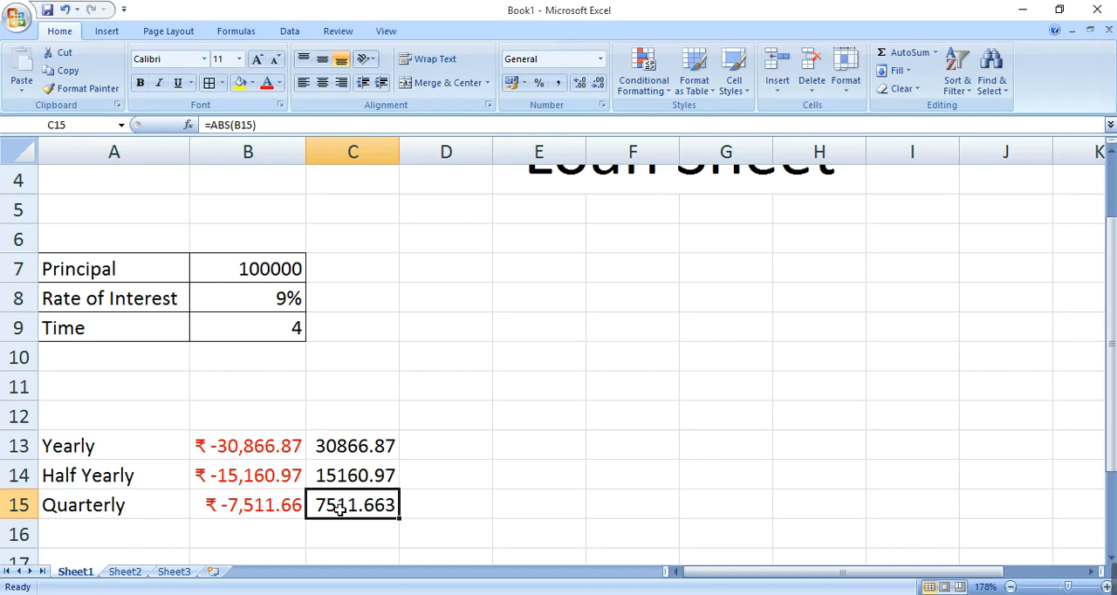
Step: Enter the label "Monthly" in cell A16, below the quarterly label
click(144, 539)
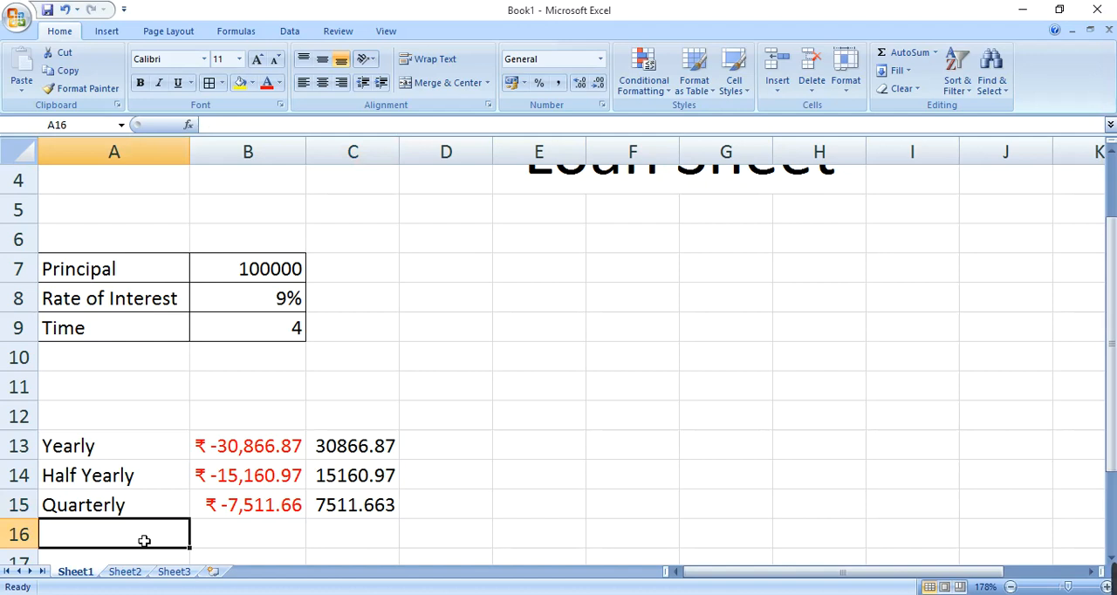
text(mon)
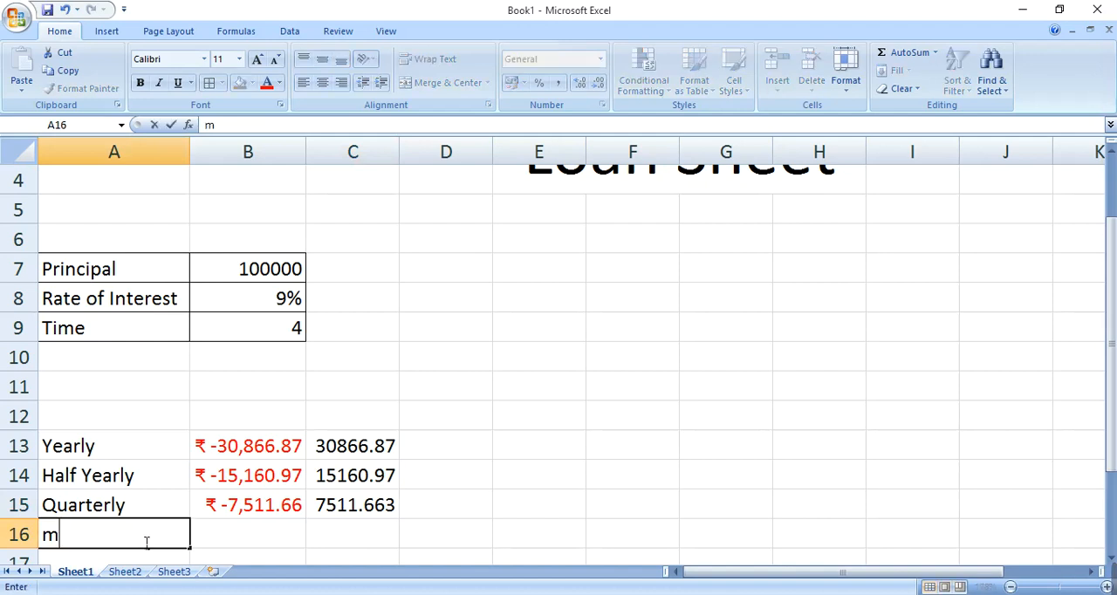
key(BackSpace)
key(BackSpace)
key(BackSpace)
text(Monthe)
key(BackSpace)
text(h)
key(BackSpace)
text(lt)
key(Tab)
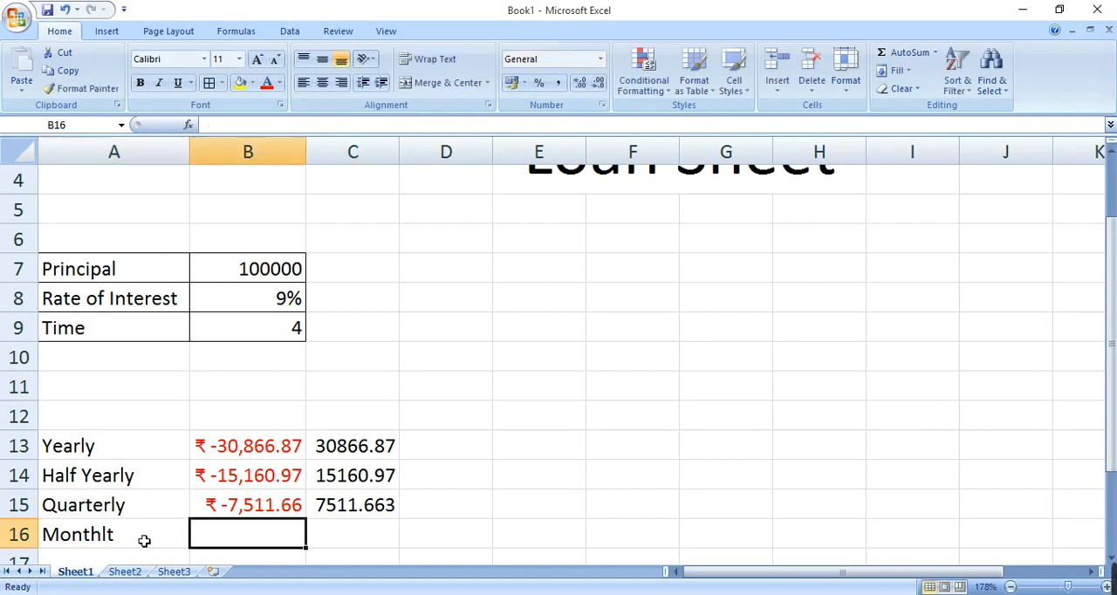
click(144, 541)
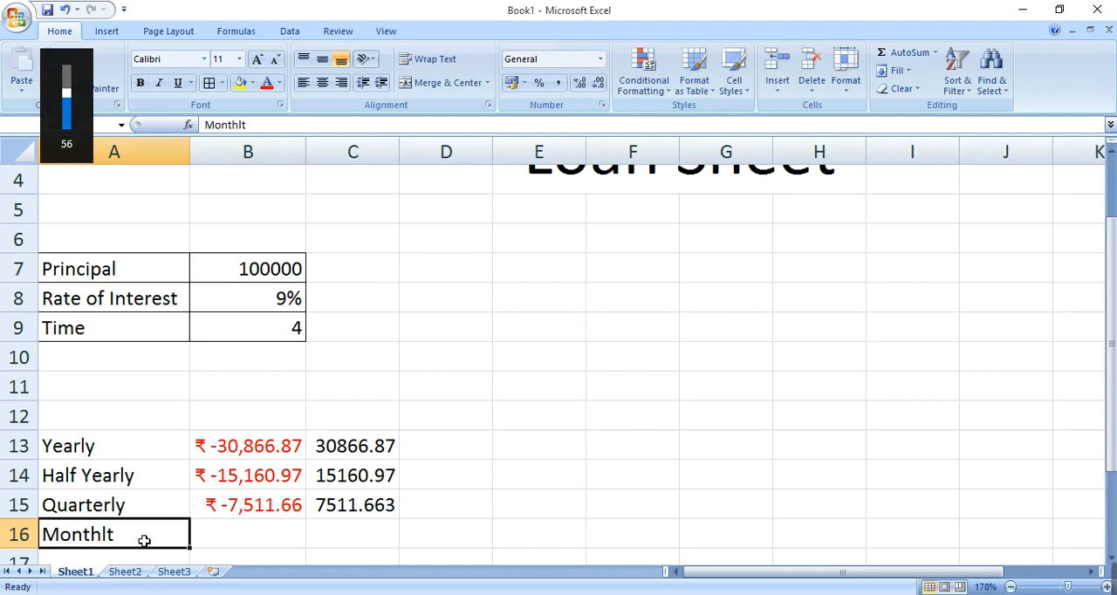
double_click(144, 541)
key(BackSpace)
key(BackSpace)
text(ly)
key(Tab)
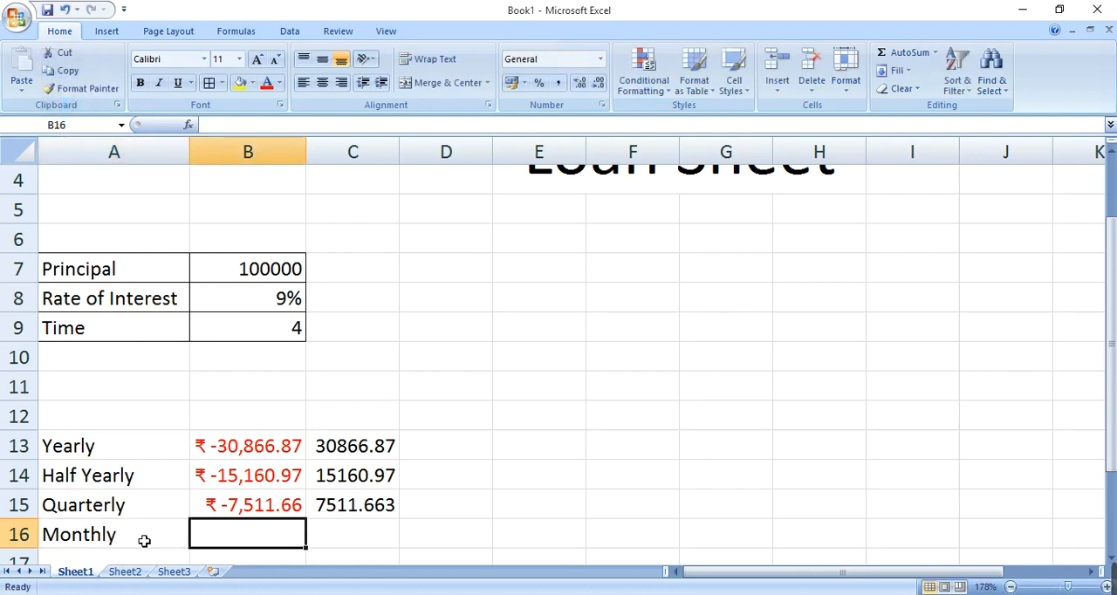
Step: Insert the recently used PMT function into cell B16 and set its Rate argument to B8/12
click(189, 126)
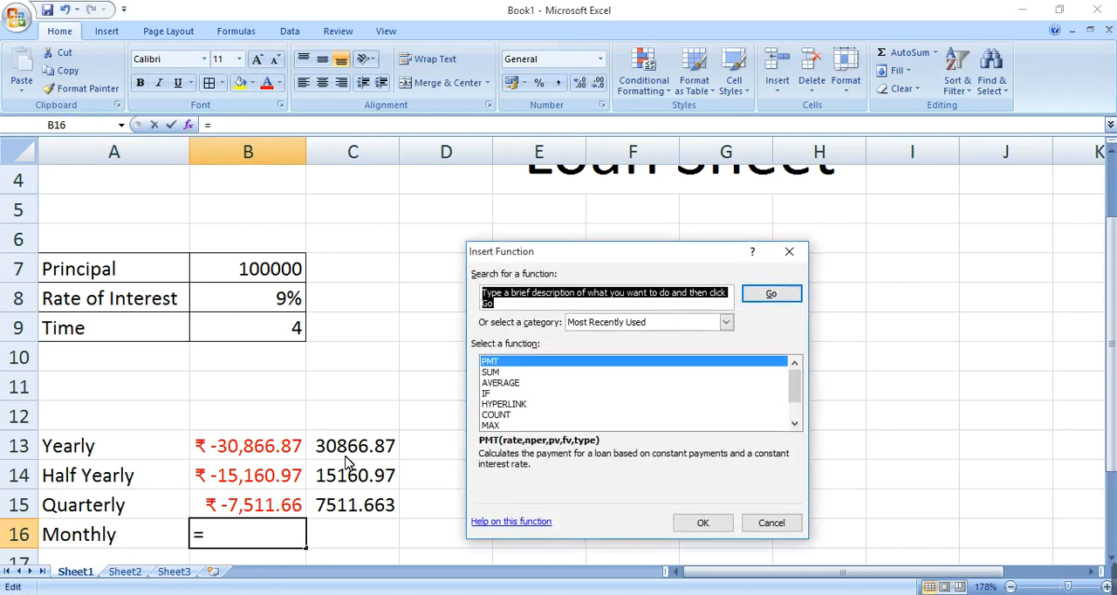
click(590, 361)
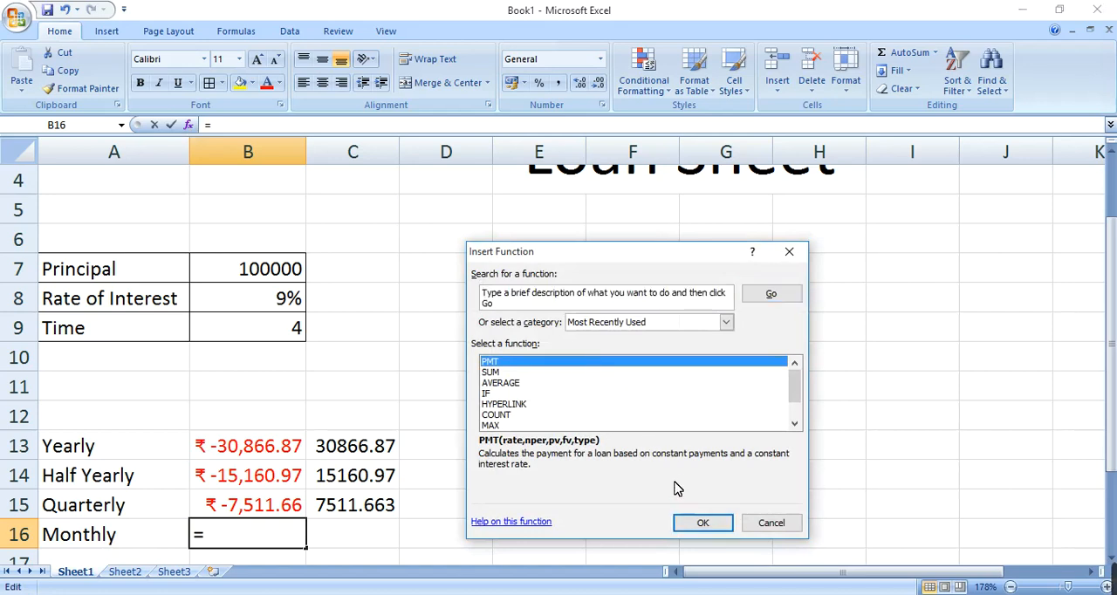
click(696, 523)
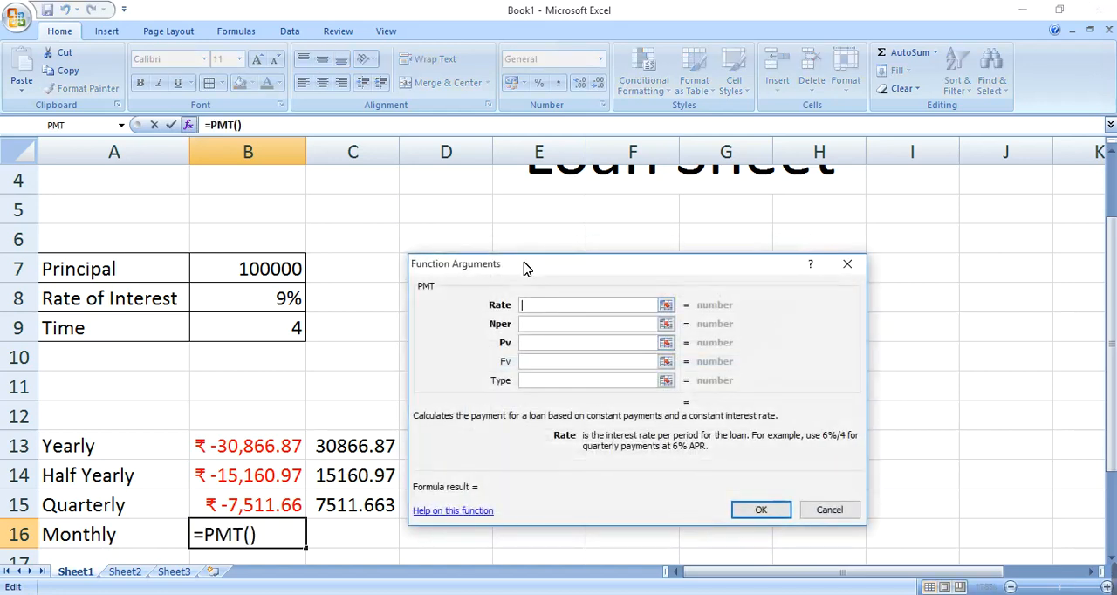
drag(524, 268, 494, 255)
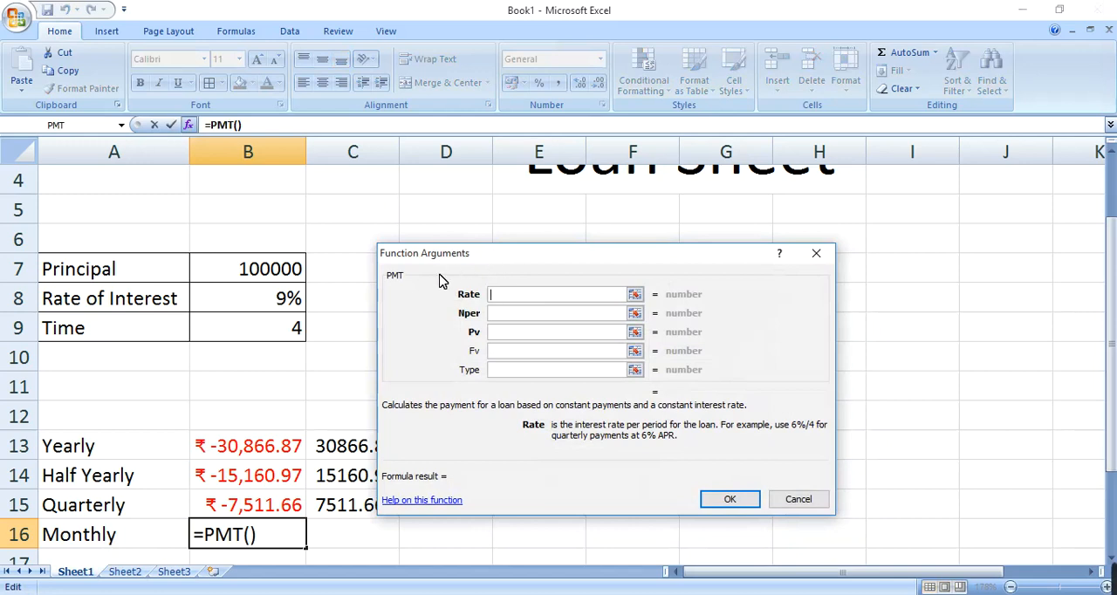
click(281, 300)
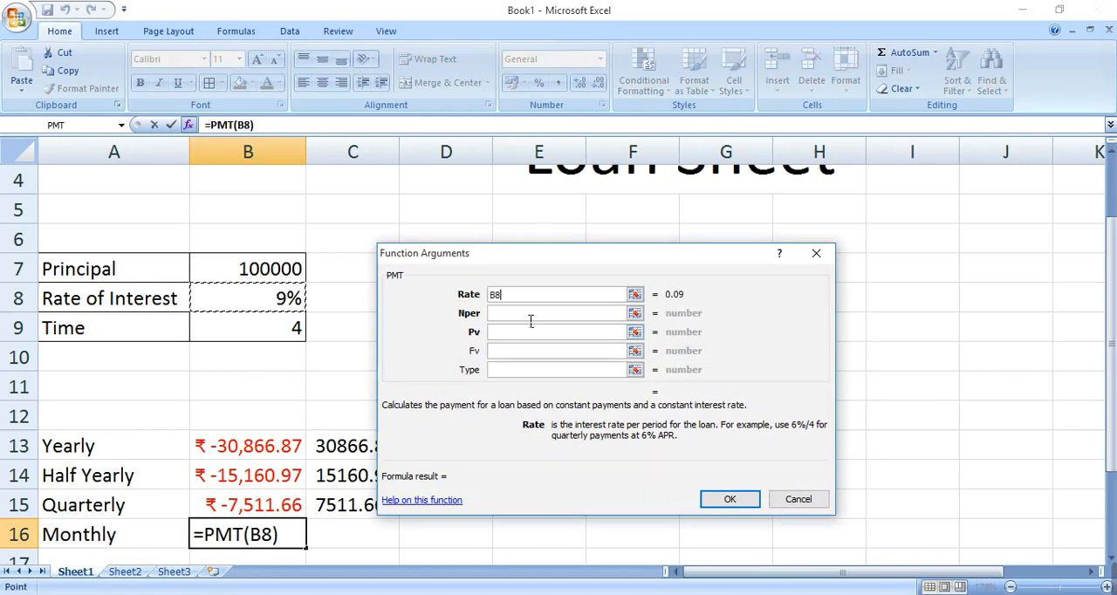
text(/)
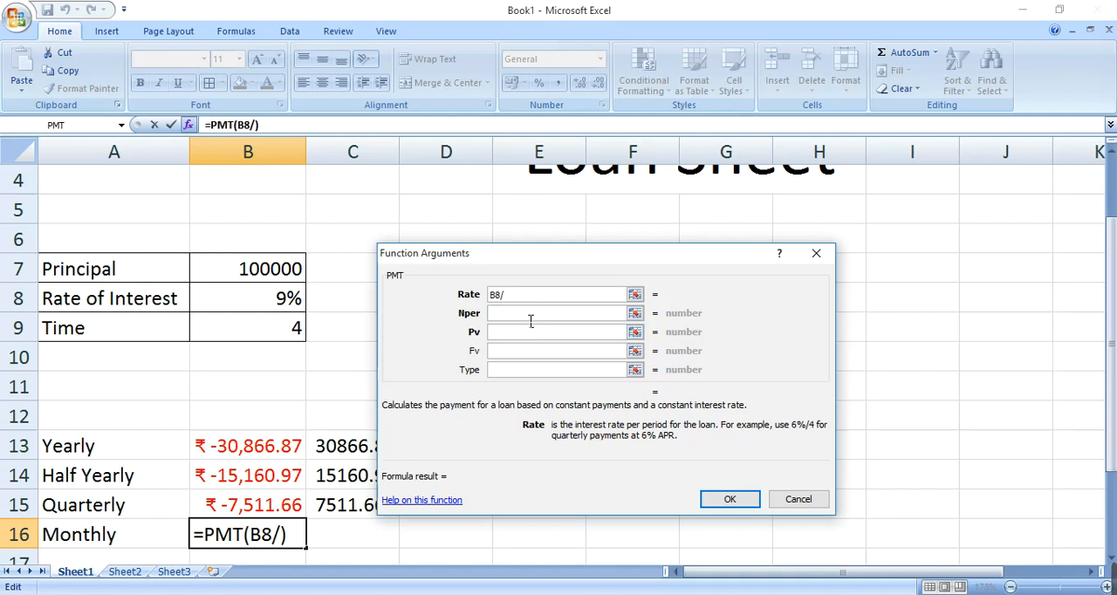
text(12)
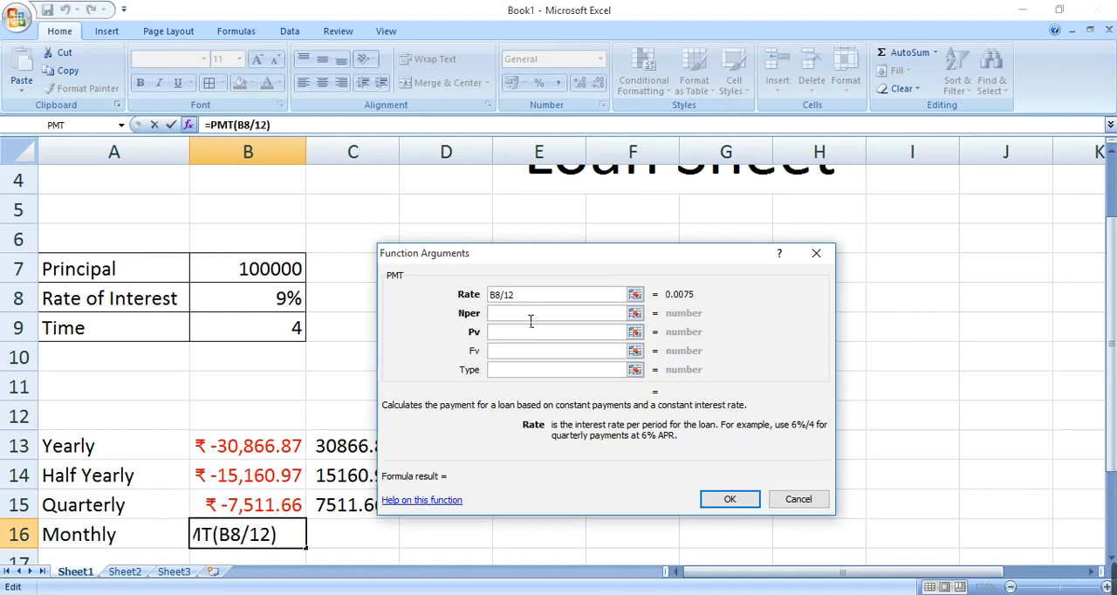
Step: Set the monthly PMT function's Nper argument to B9*12 and Pv to B7, and complete the function
click(530, 314)
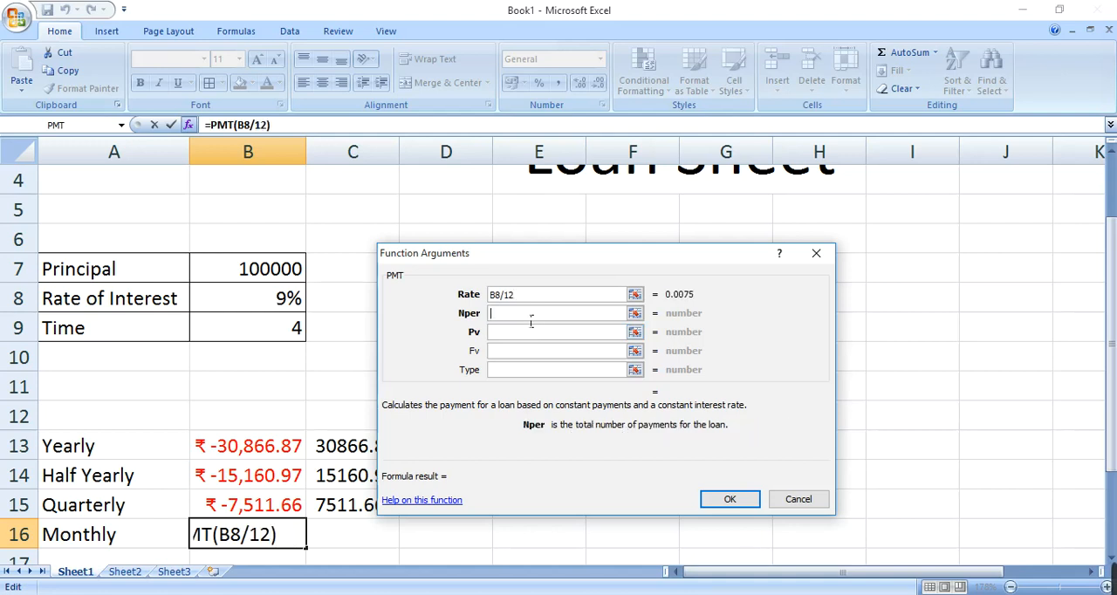
click(266, 339)
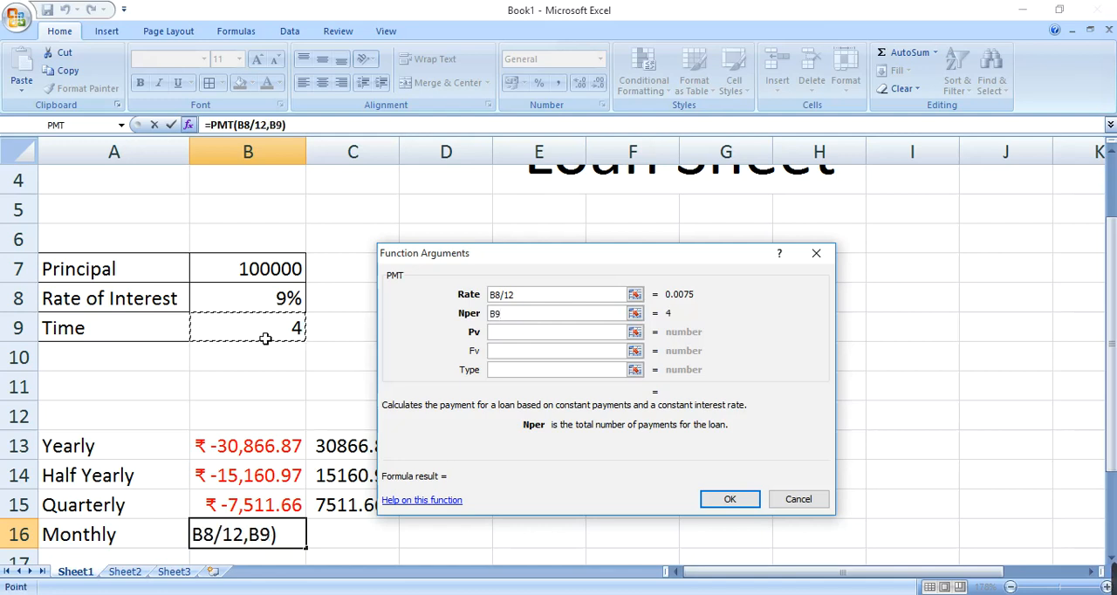
text(*12)
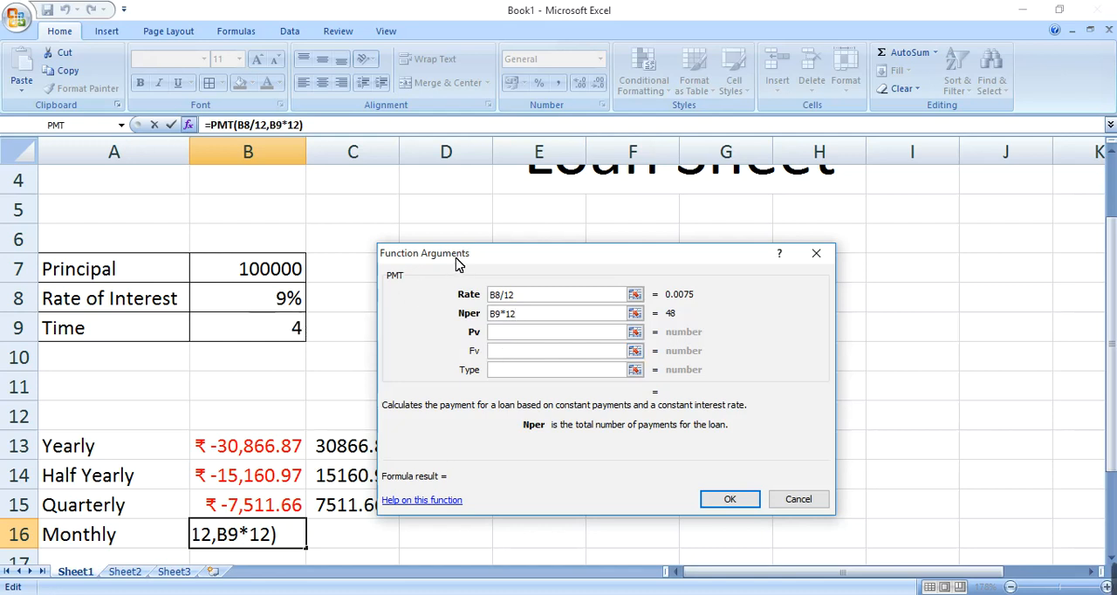
drag(458, 261, 517, 247)
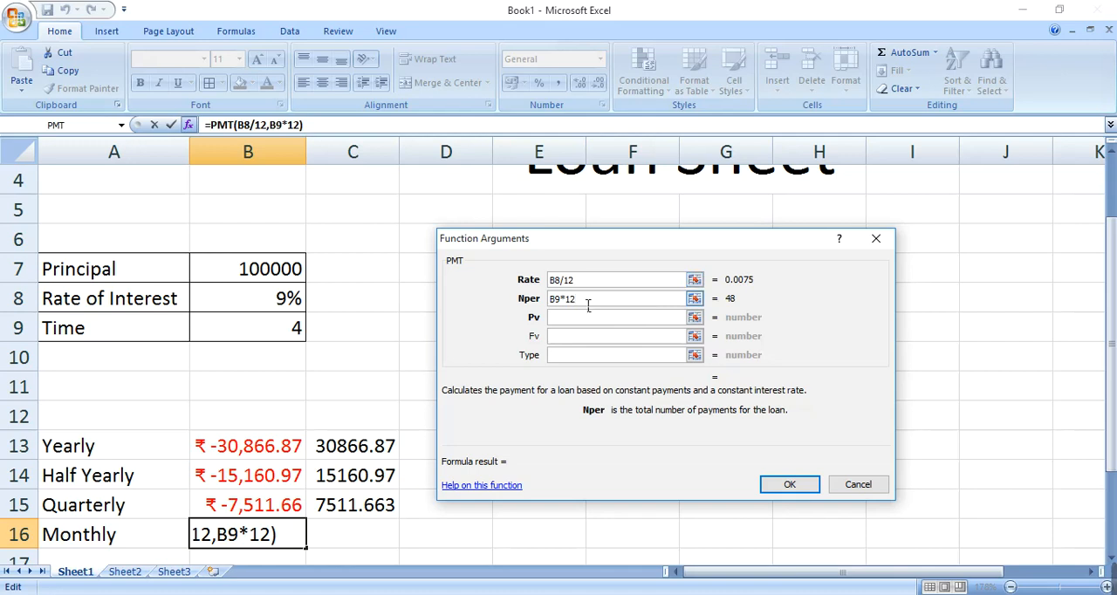
click(565, 318)
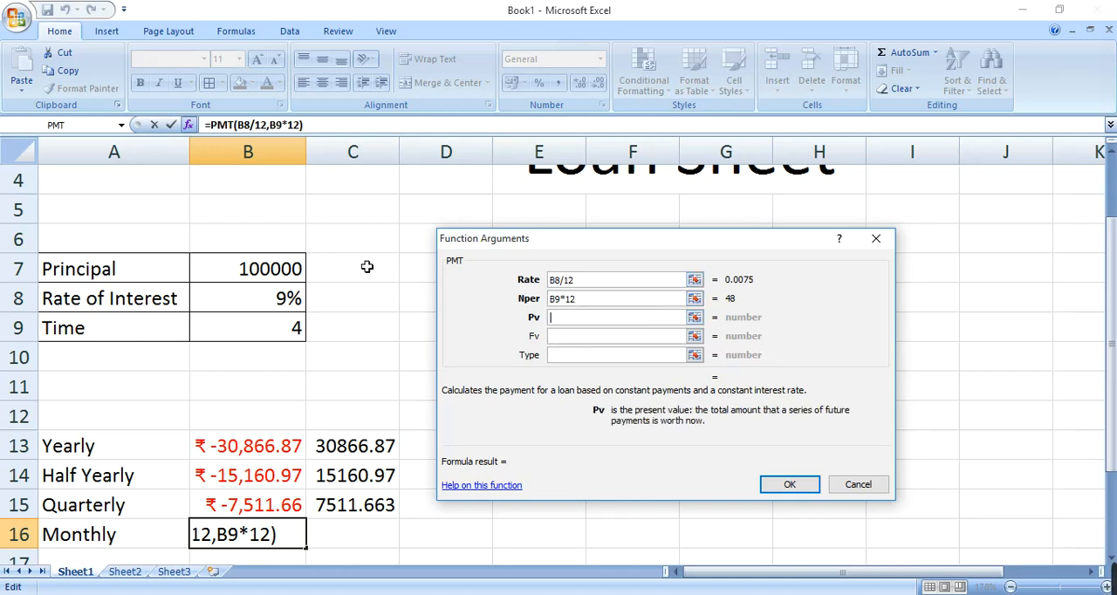
click(292, 279)
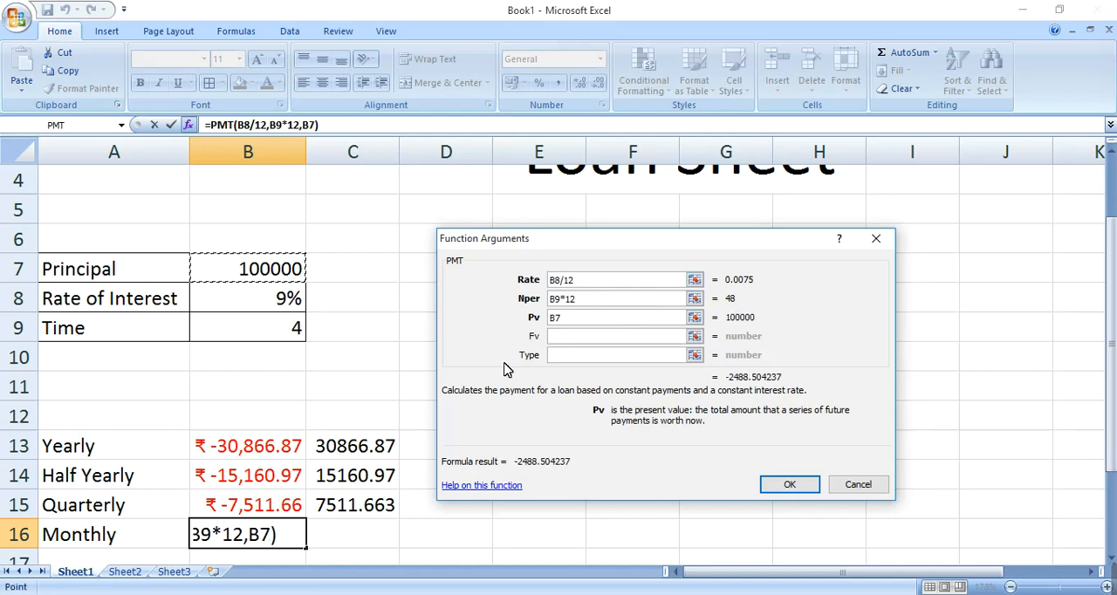
click(815, 492)
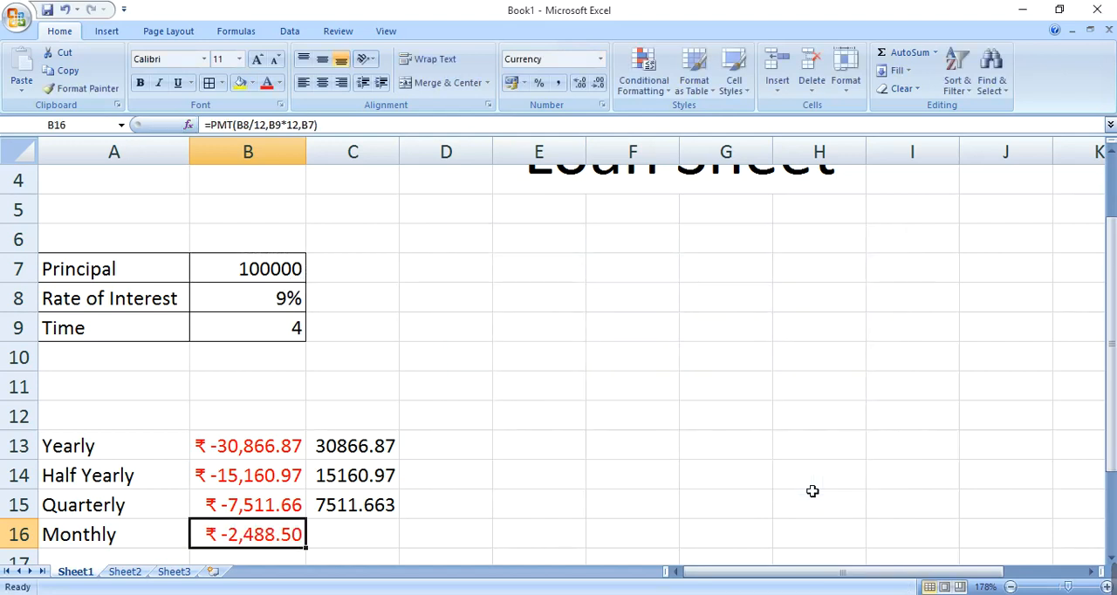
Step: Enter the formula =ABS(B16) in cell C16 to give the monthly payment as a positive number
click(353, 527)
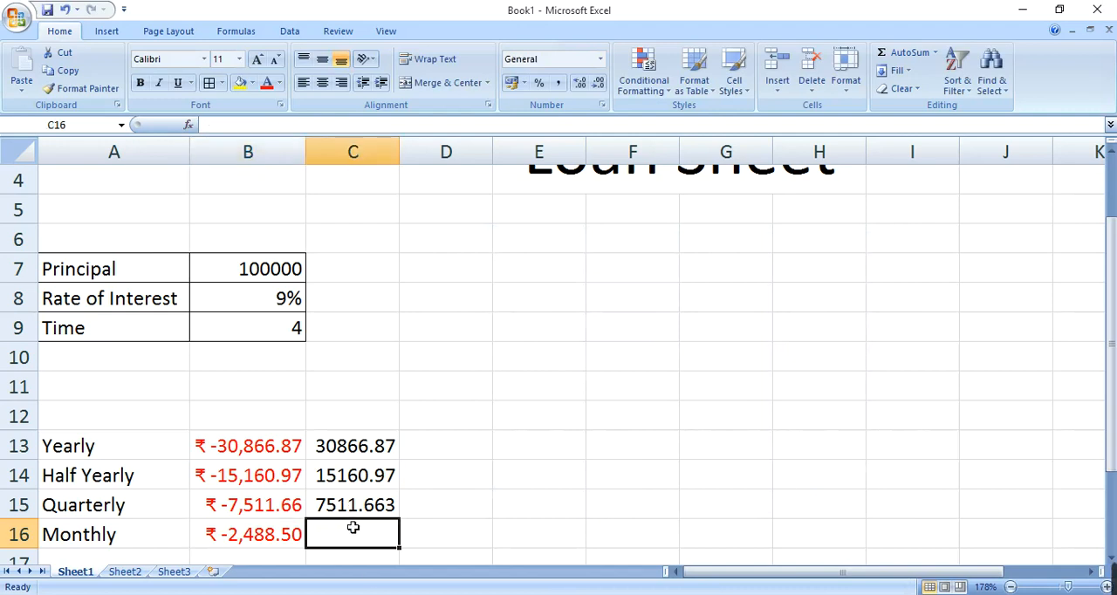
text(=)
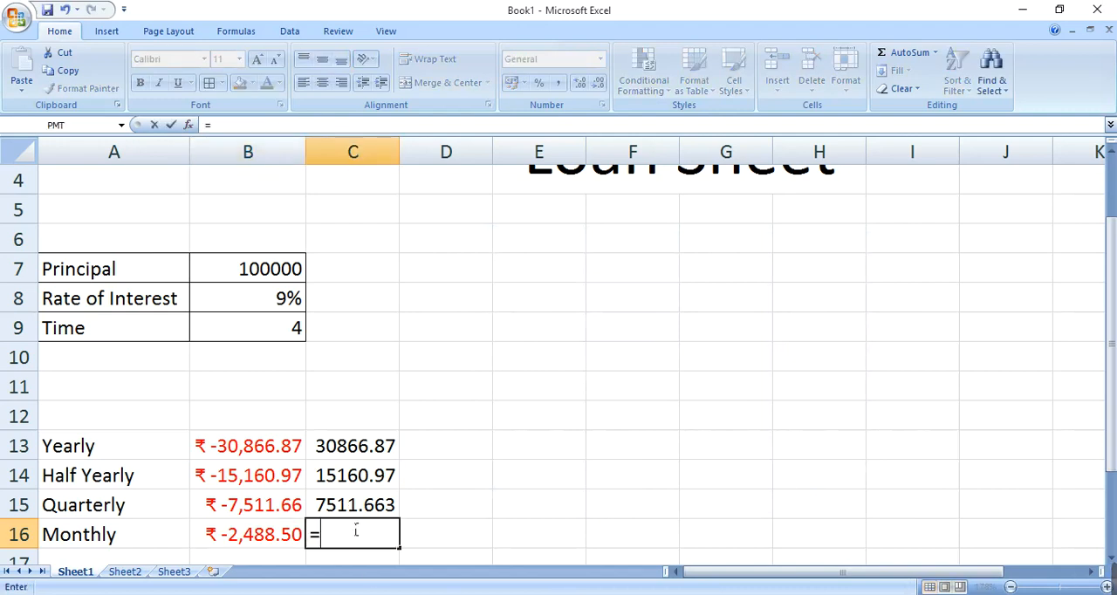
text(abs(B16)
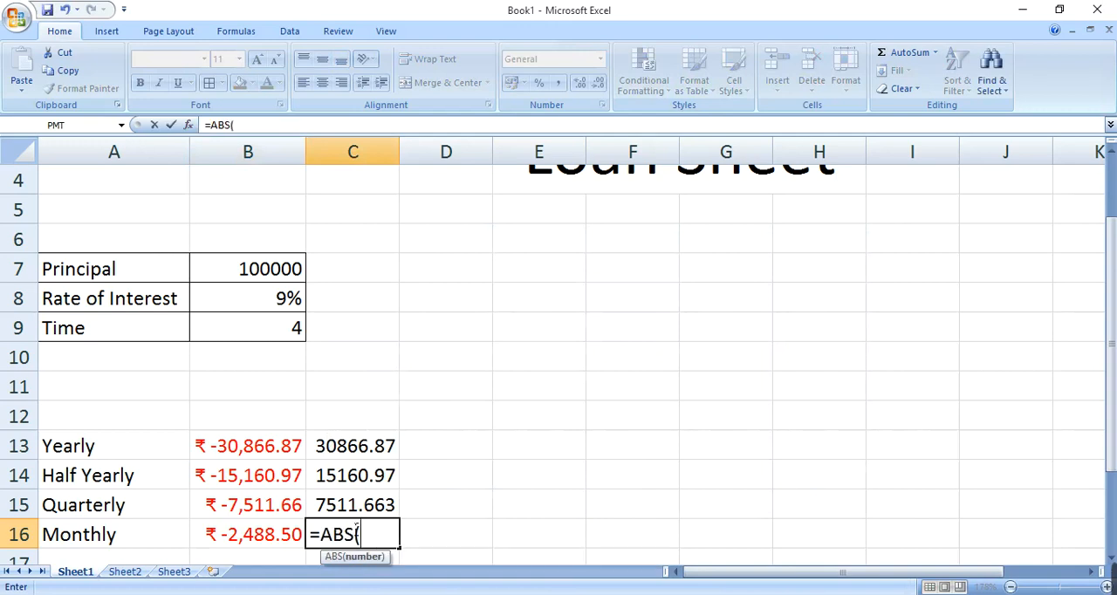
key(Return)
Step: Delete the entire empty row 12 directly above the yearly payment row
key(Up)
key(Up)
key(Up)
key(Up)
key(Up)
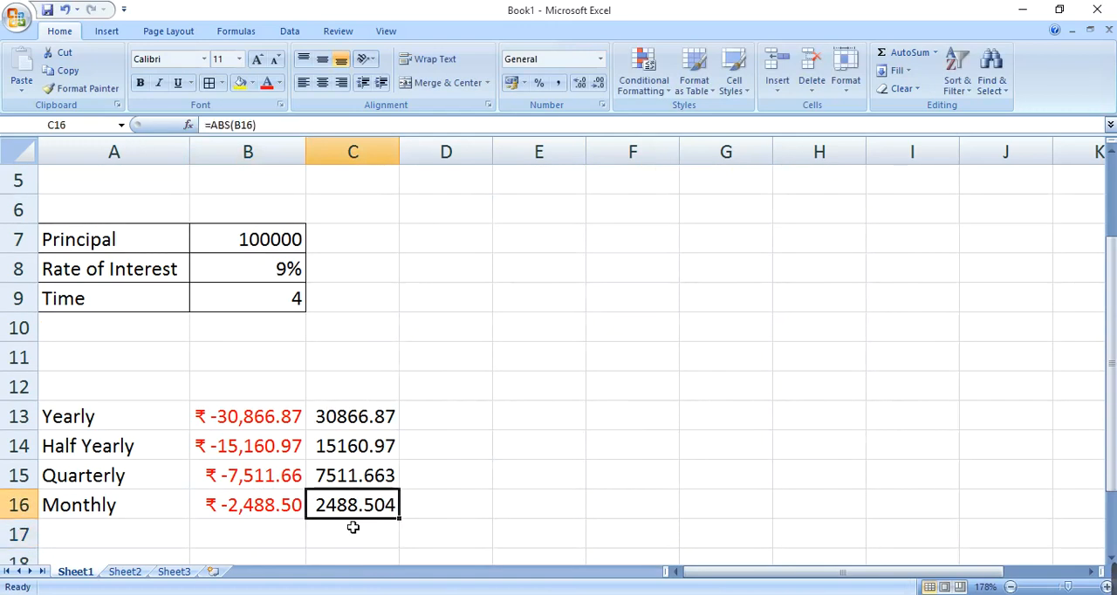
key(Left)
key(Left)
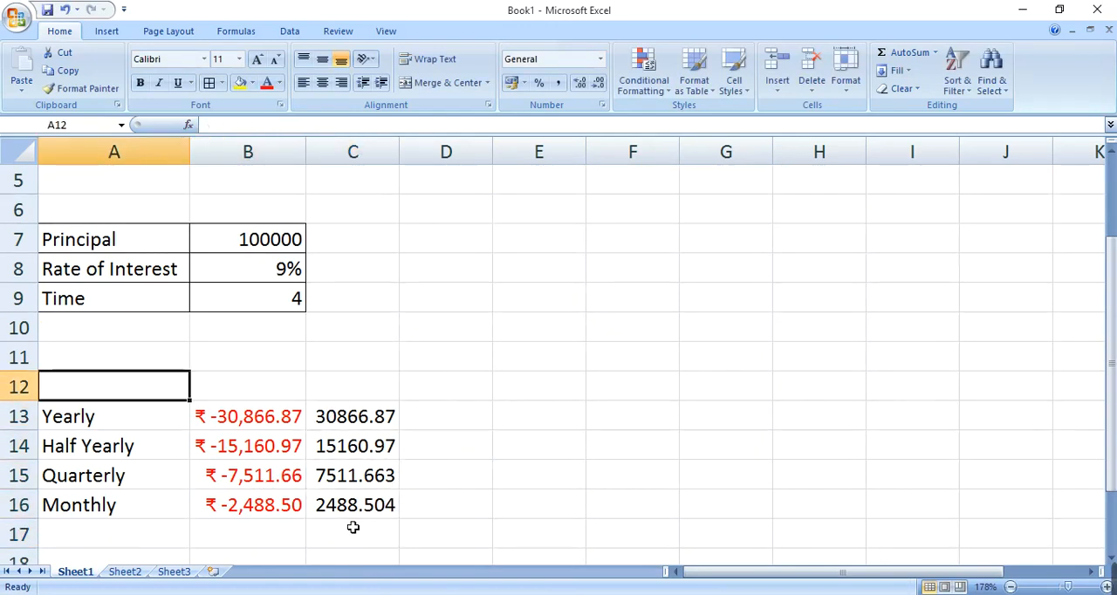
key(ctrl+minus)
key(Down)
key(Down)
key(Up)
key(Return)
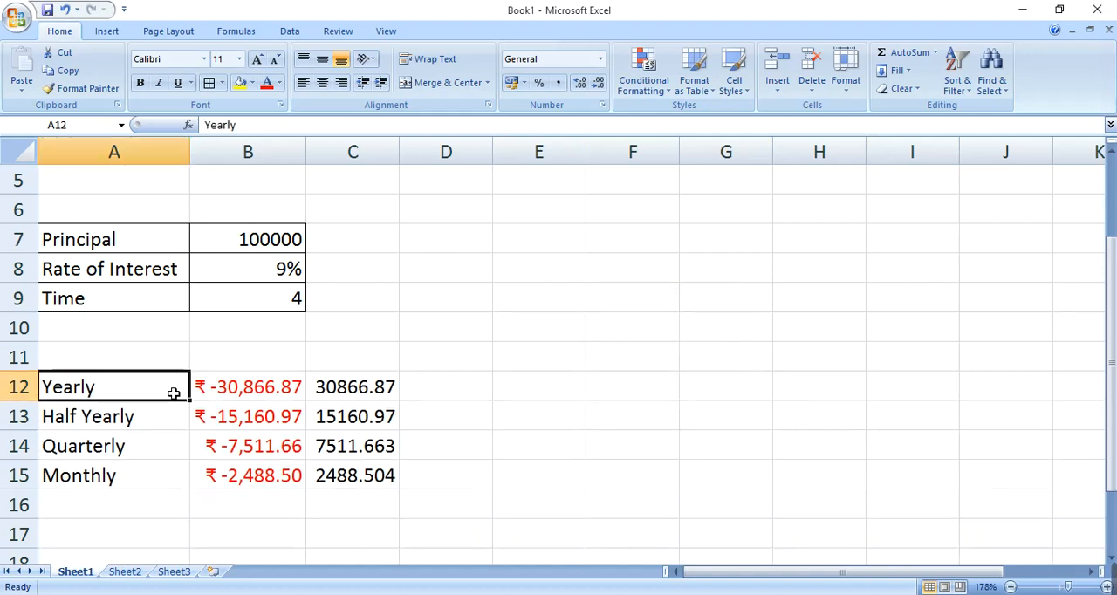
Step: Apply all borders to the payment table in cells A12:C15
drag(111, 390, 344, 474)
click(209, 83)
click(135, 387)
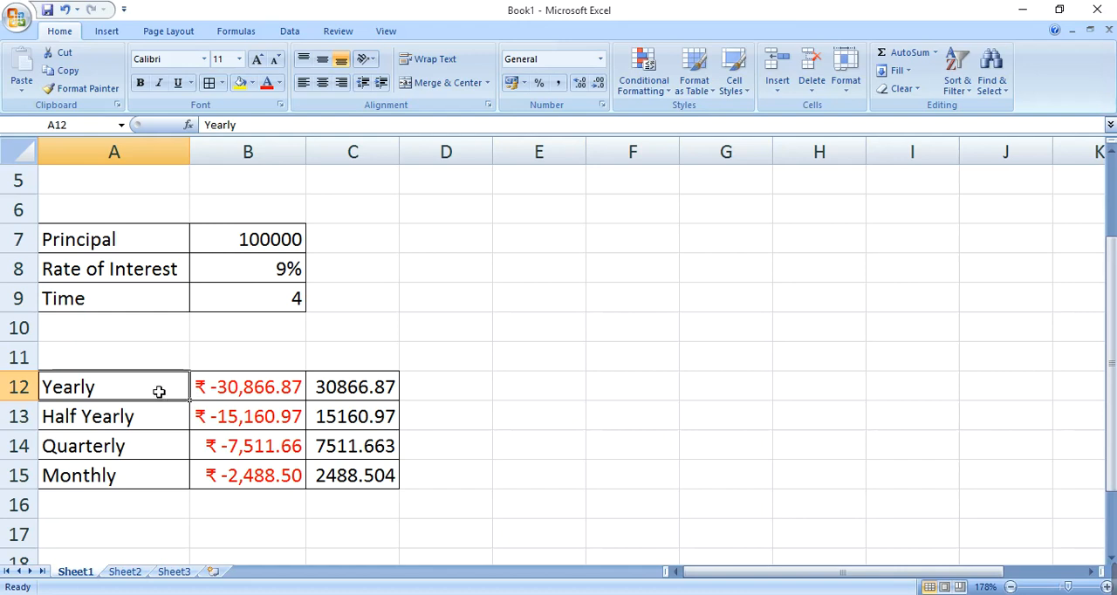
click(344, 393)
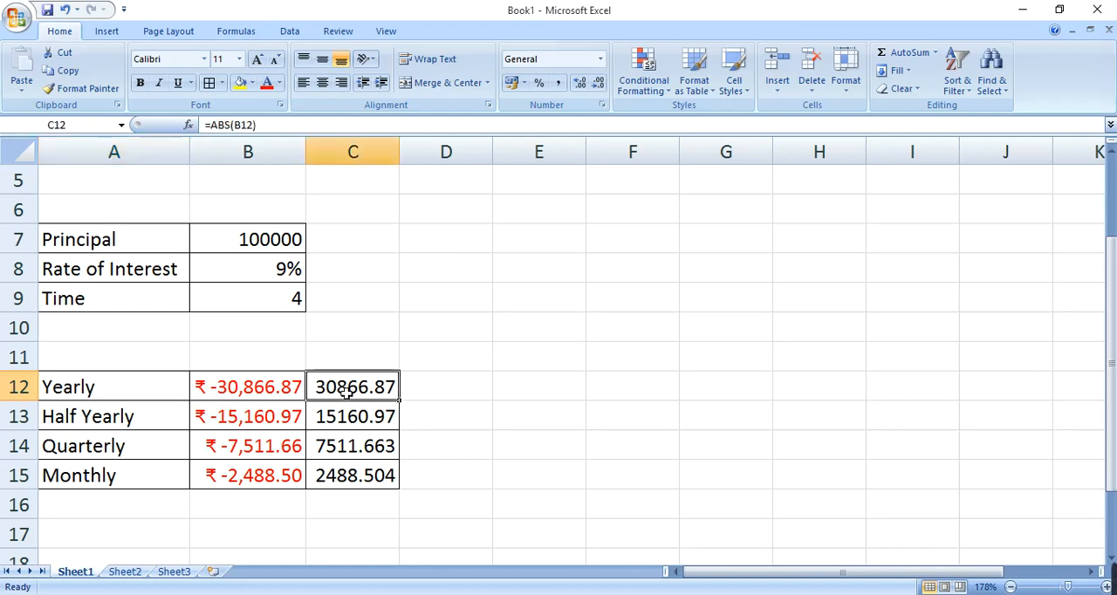
click(129, 429)
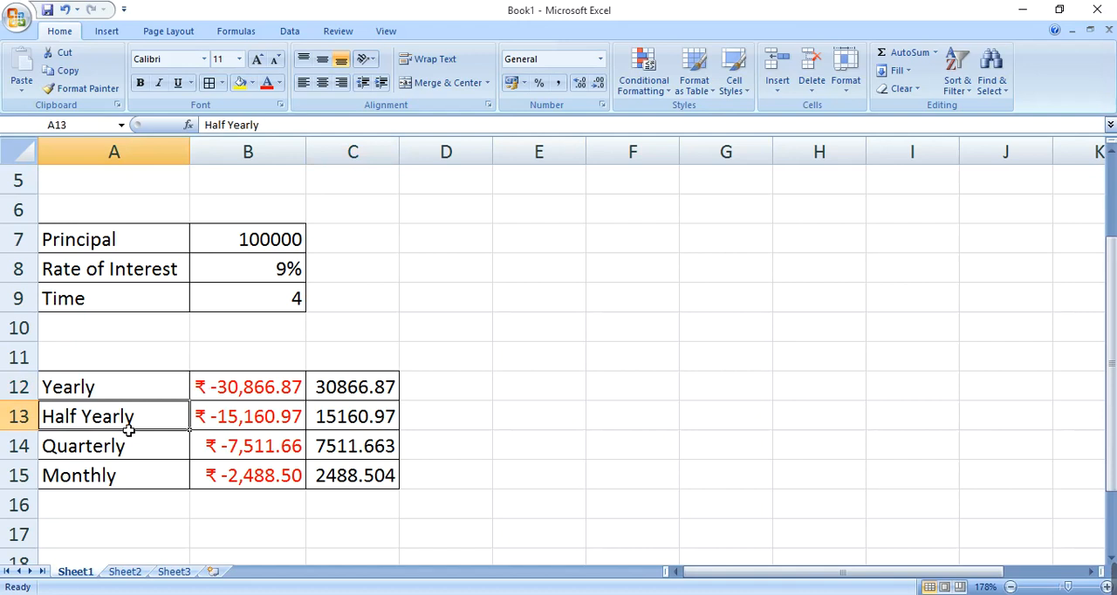
click(238, 417)
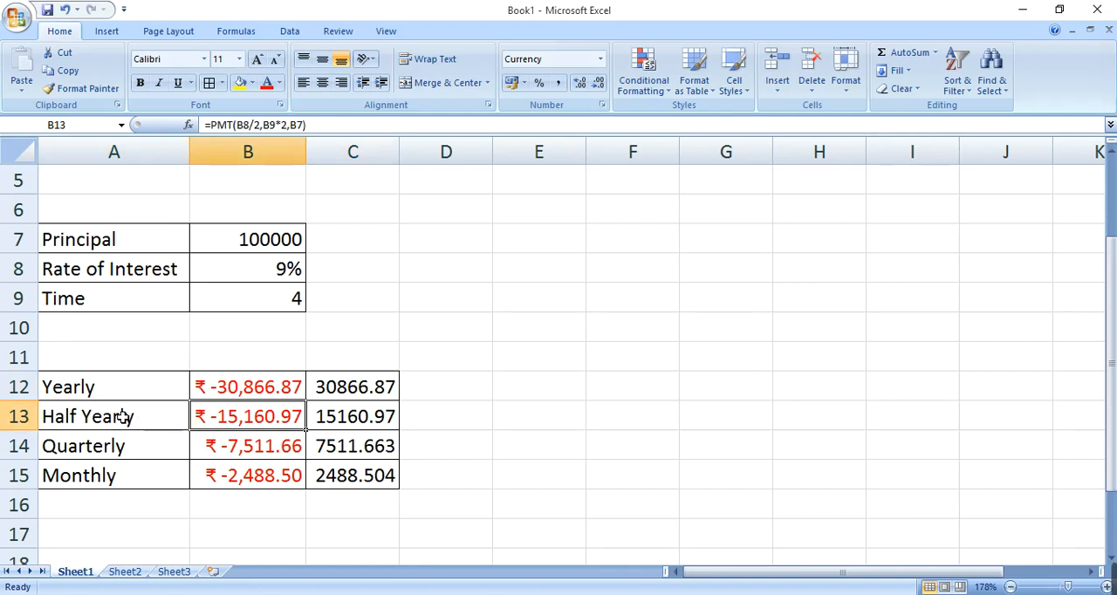
click(160, 446)
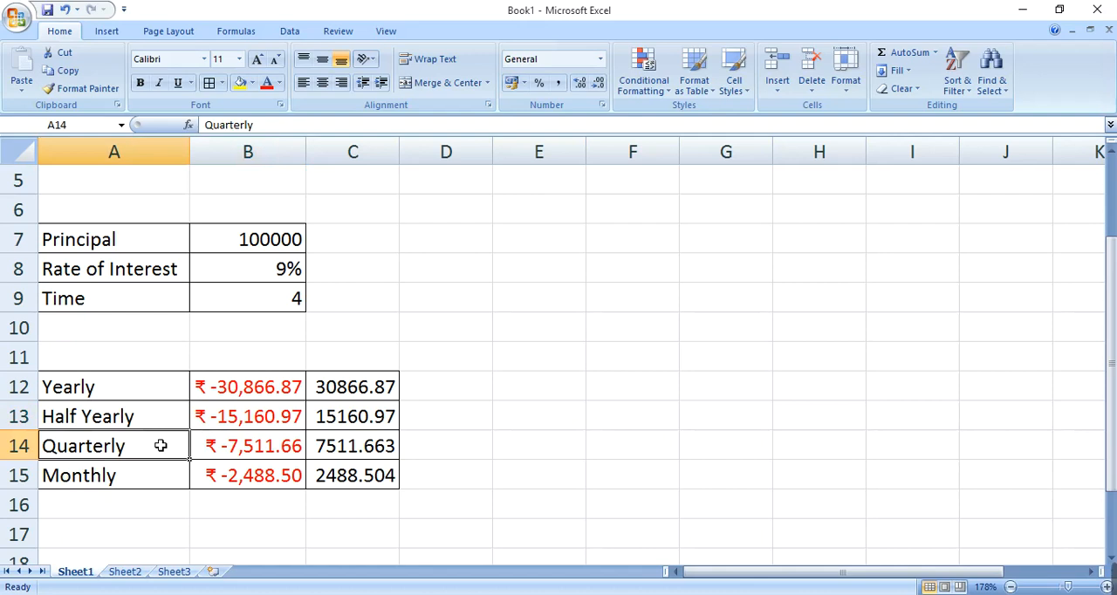
Step: Enter the number of payments 4, 8, 16 and 48 in cells D12:D15 for the yearly, half-yearly, quarterly and monthly rows
click(174, 476)
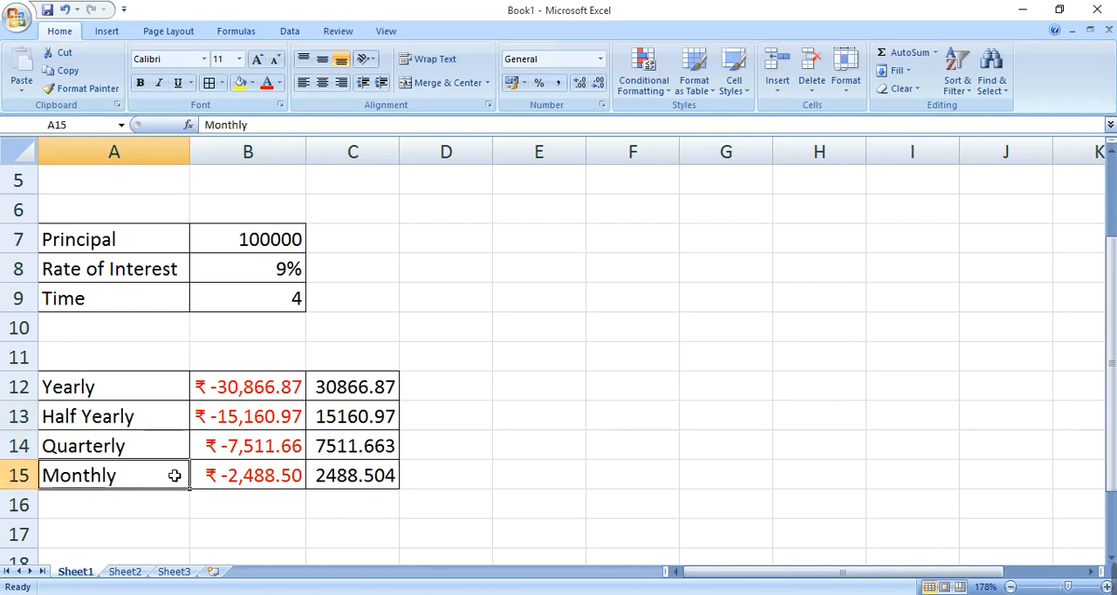
click(431, 395)
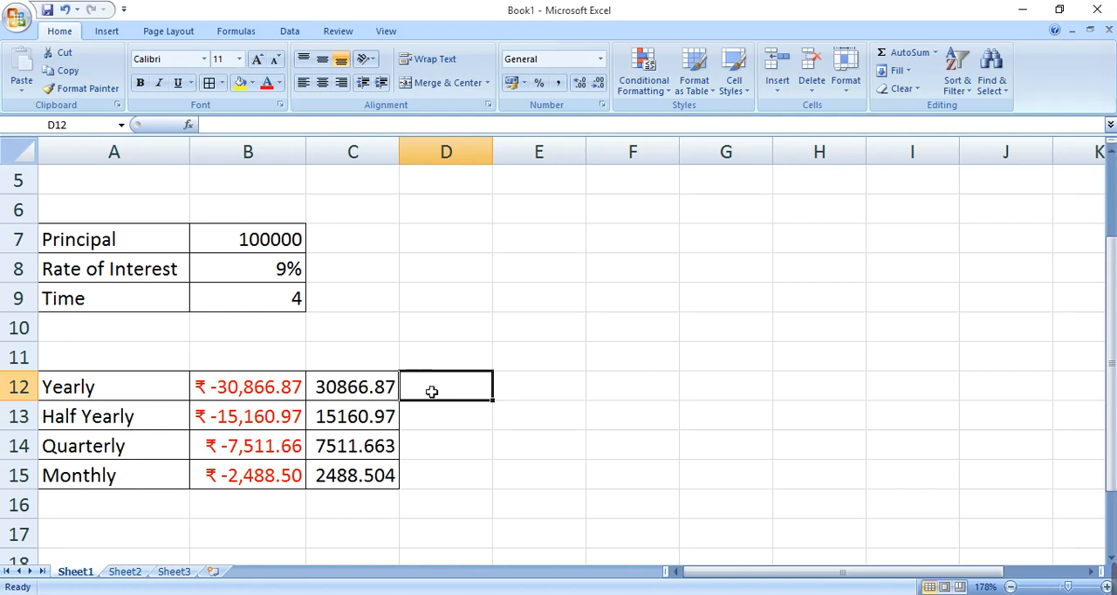
text(4)
key(Return)
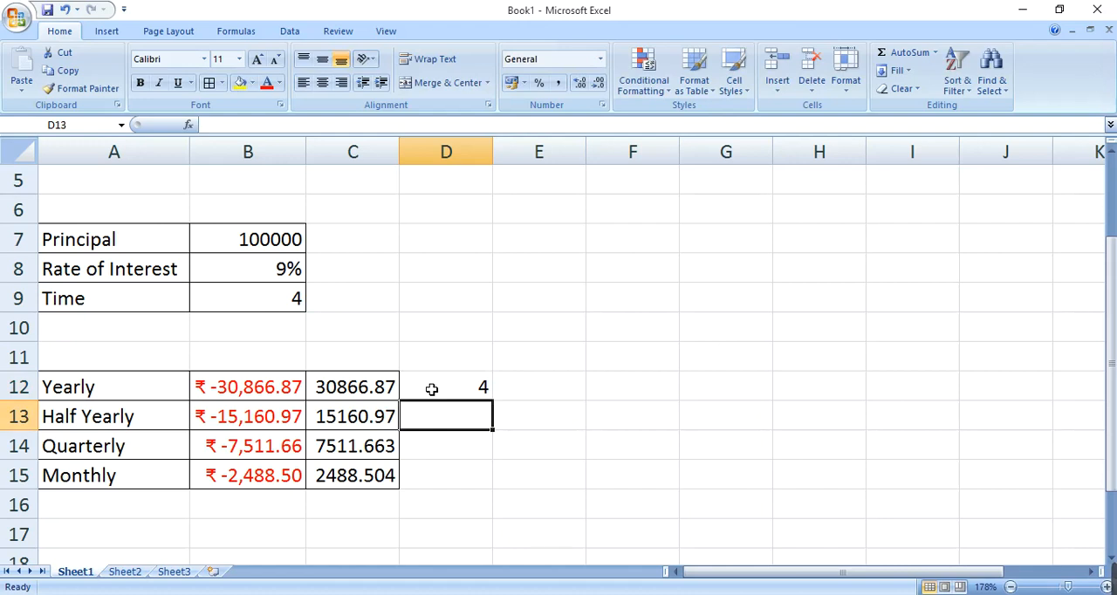
text(8)
key(Return)
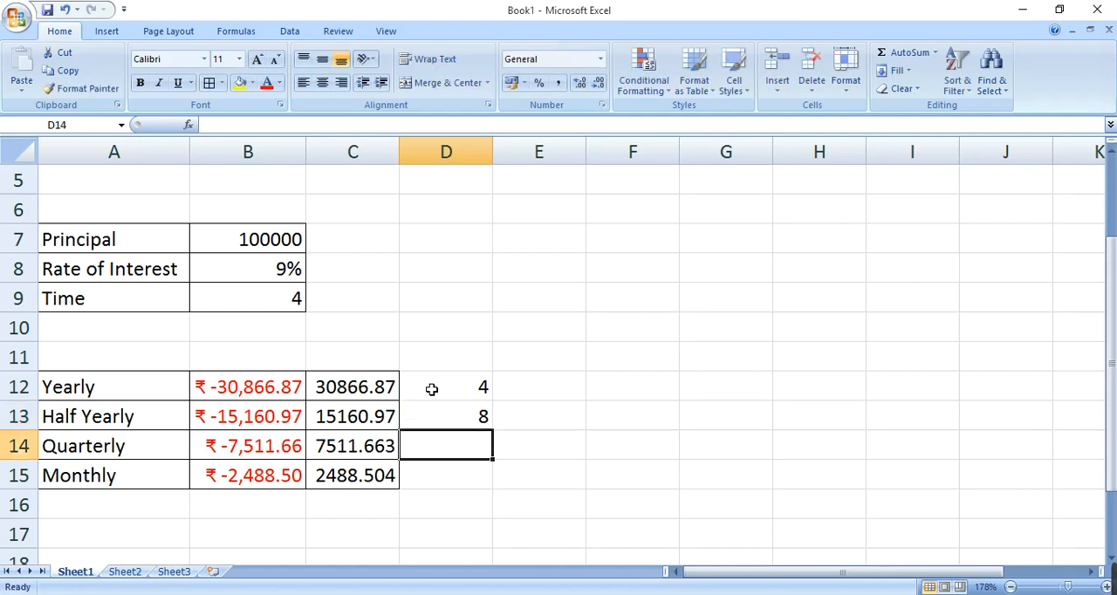
text(16)
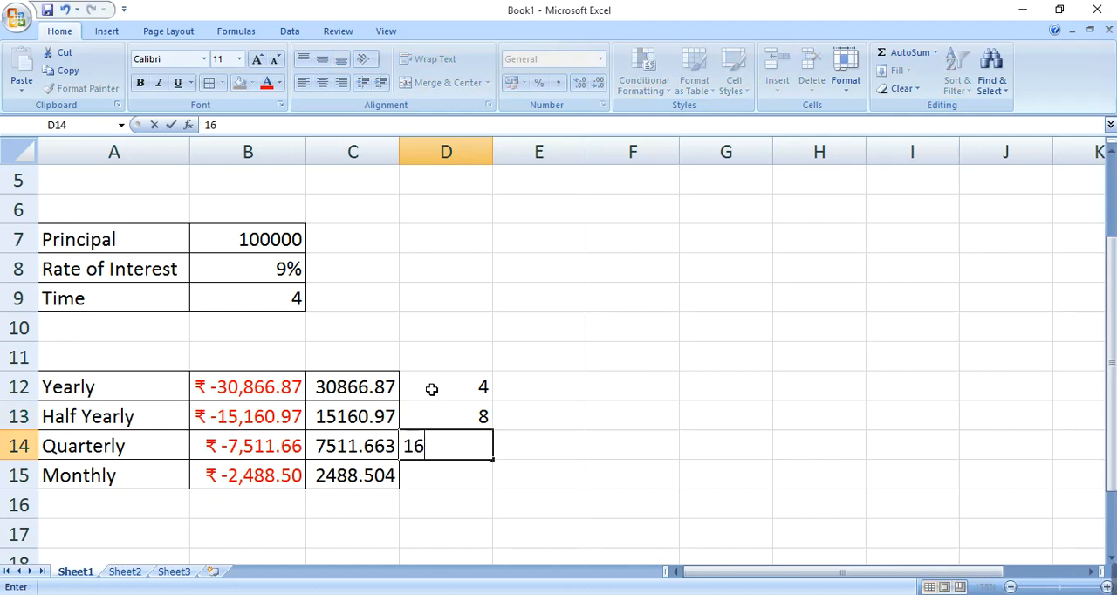
key(Return)
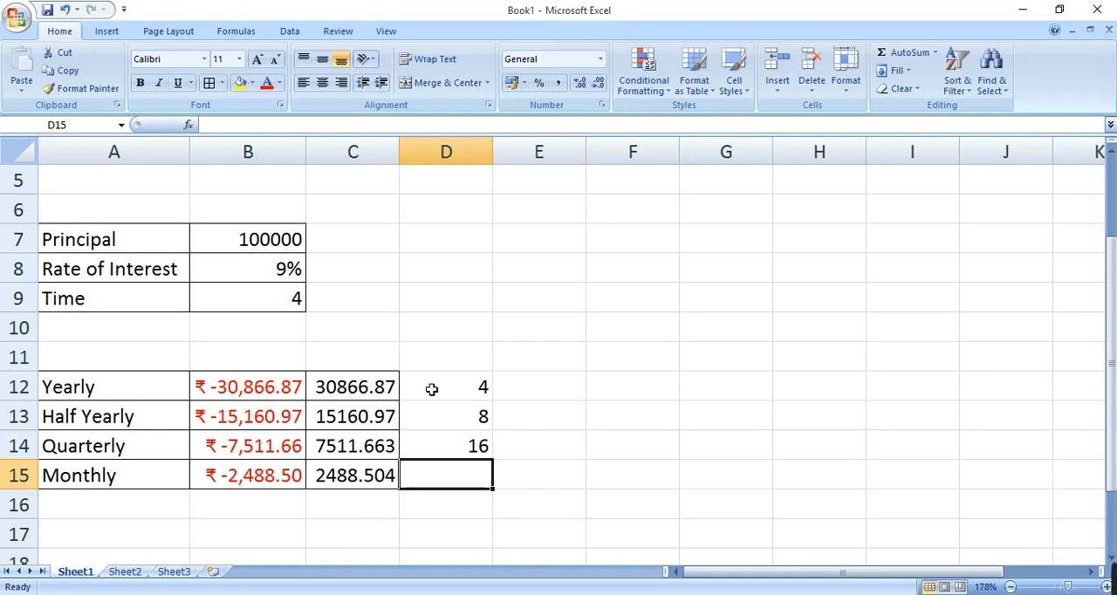
text(48)
key(Return)
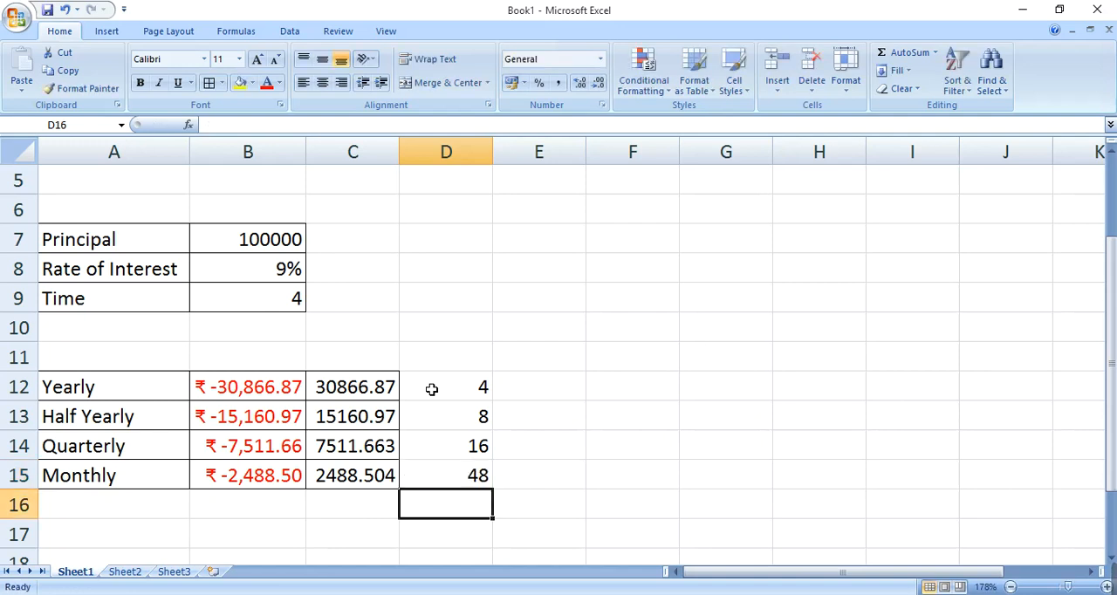
click(431, 390)
drag(432, 389, 436, 476)
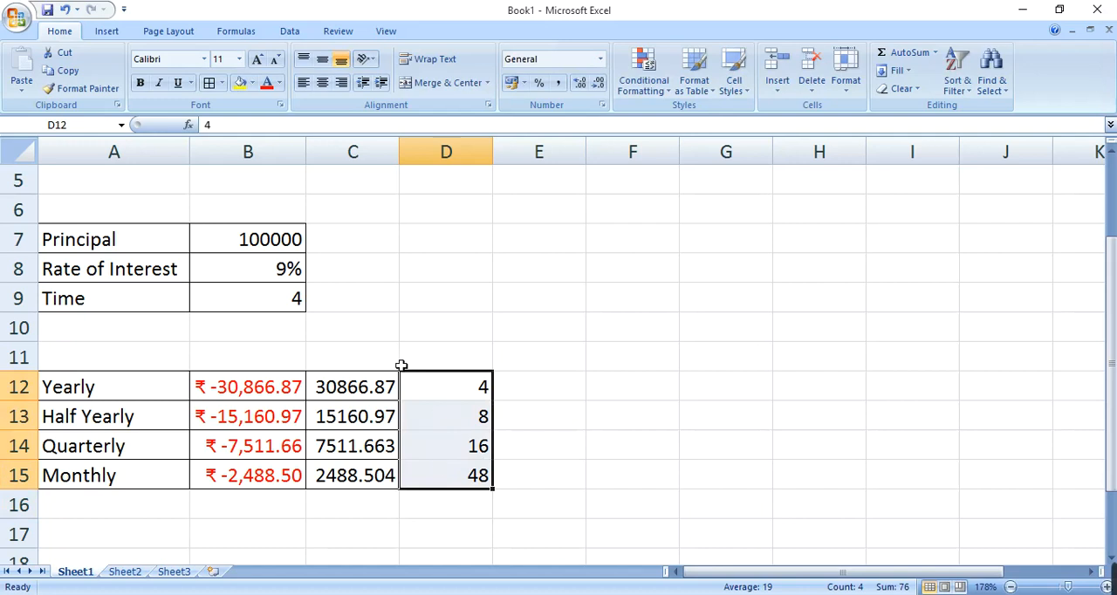
Step: Add the column headings "EMI" in cell C11 and "No of Payments" in cell D11 above the payment figures
click(369, 366)
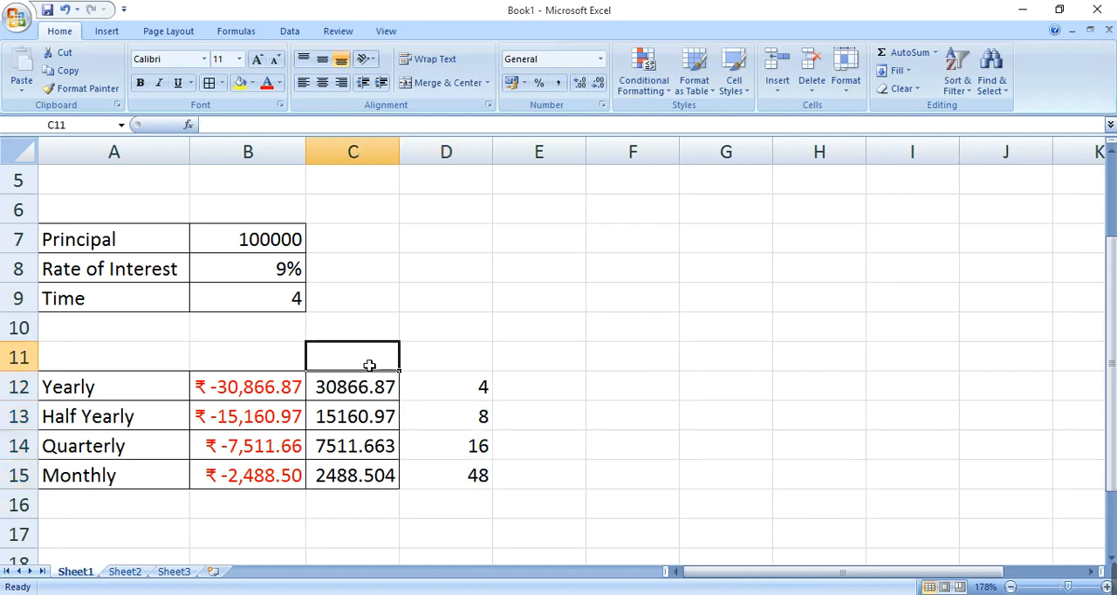
text(EMI)
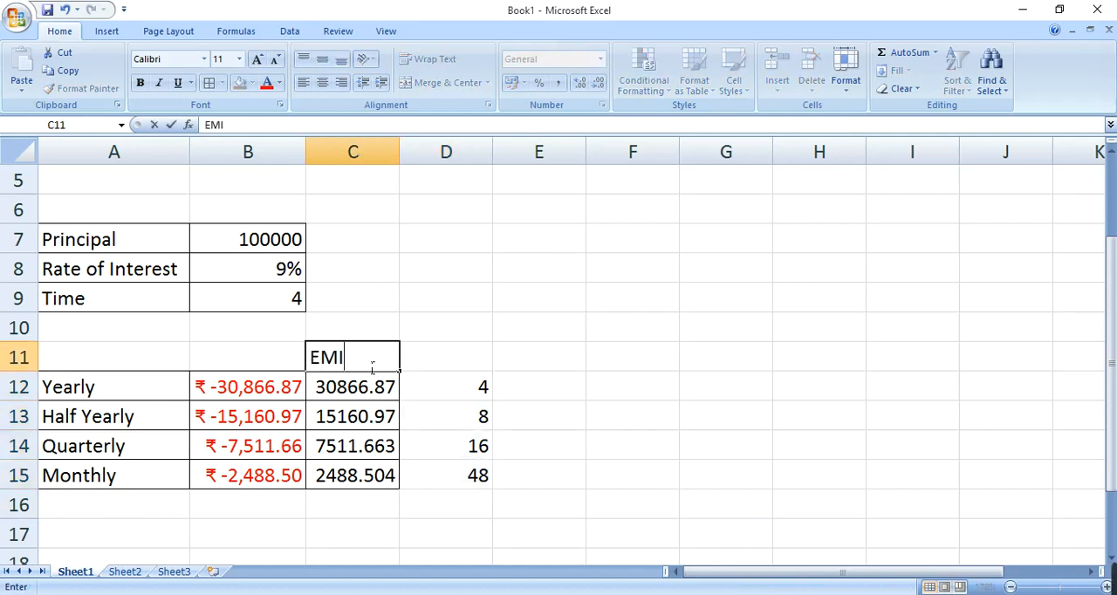
key(Tab)
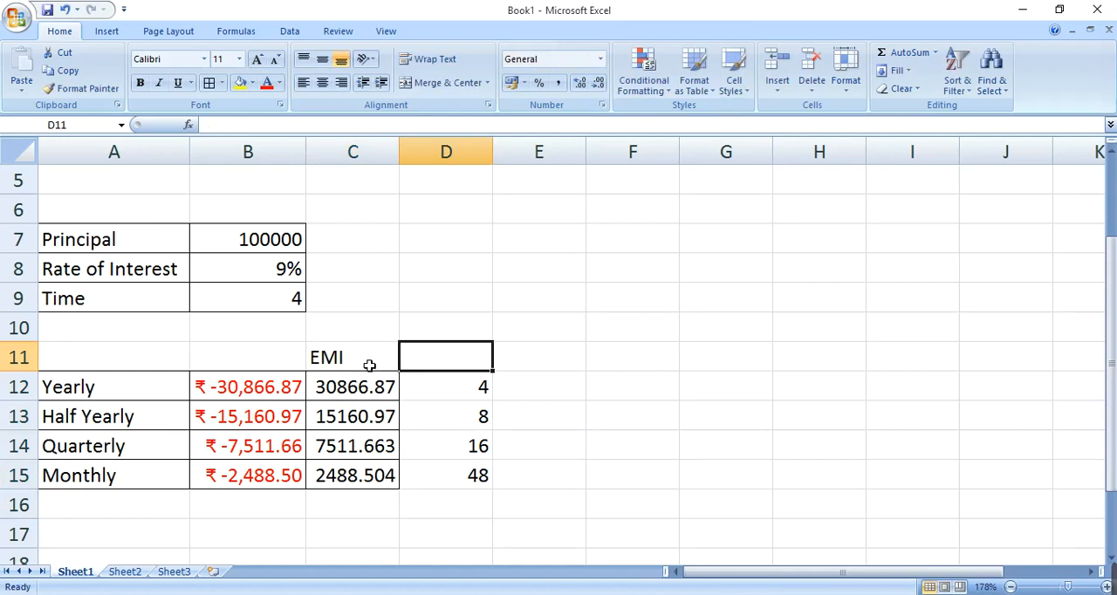
text(NKO)
key(BackSpace)
key(BackSpace)
text(o of Payme)
key(BackSpace)
text(ment)
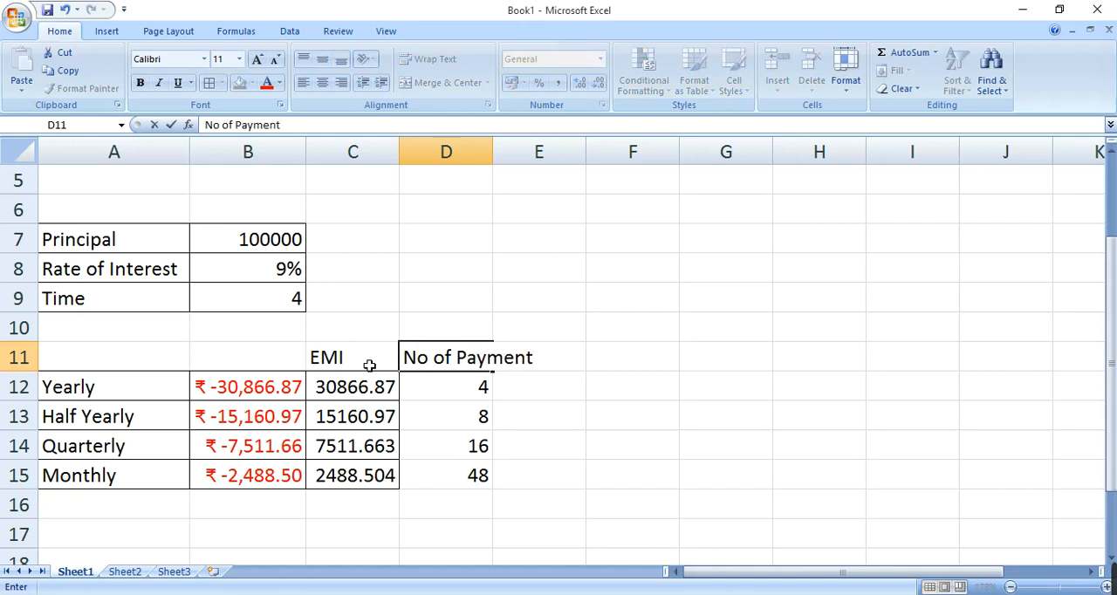
text(s)
Step: Apply all borders to the EMI and number-of-payments columns in cells C11:D15
click(370, 367)
drag(359, 359, 431, 461)
click(209, 87)
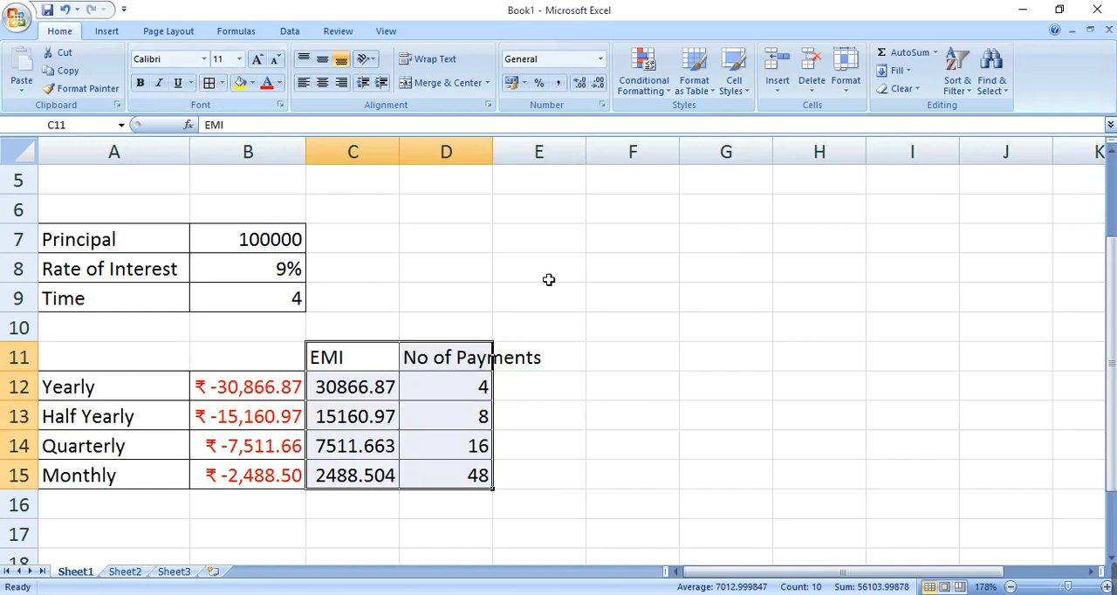